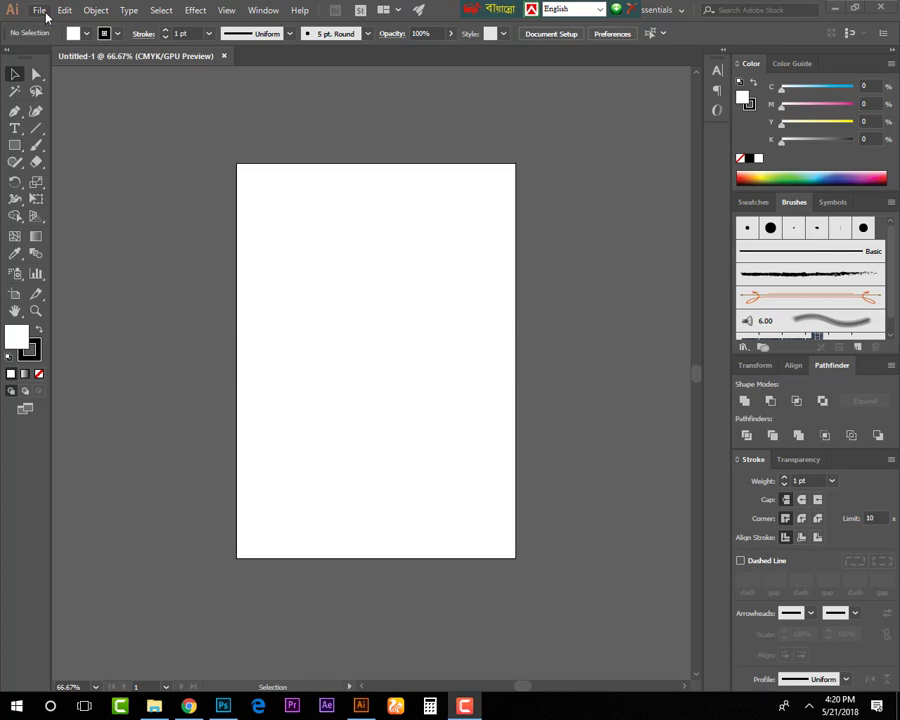
- Open the pencil sketch photo IMG_20180521_160547.jpg from the caligraphy folder
click(40, 11)
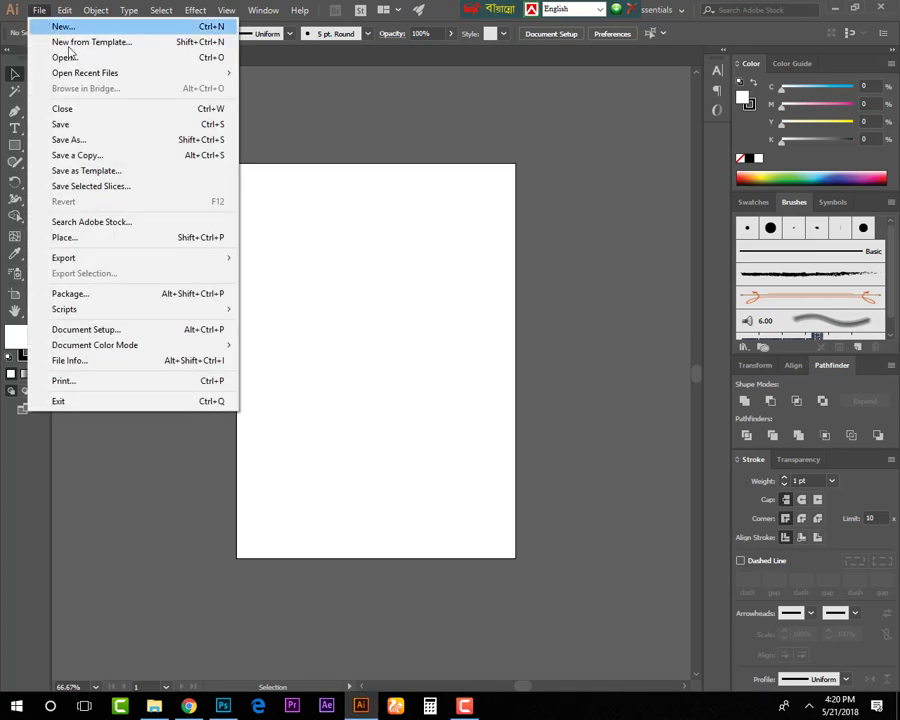
click(64, 56)
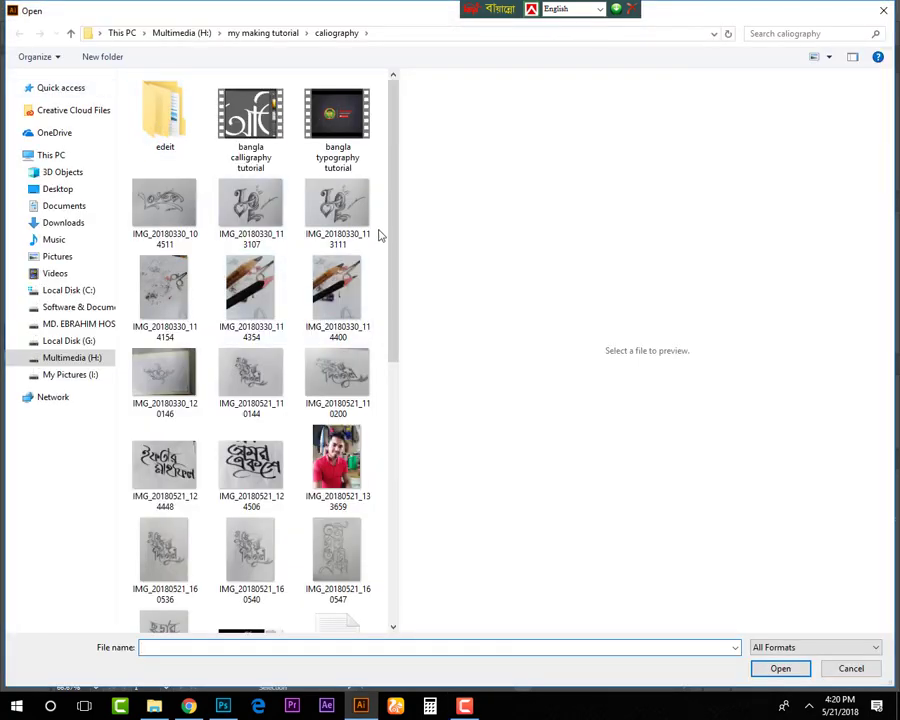
drag(396, 226, 397, 320)
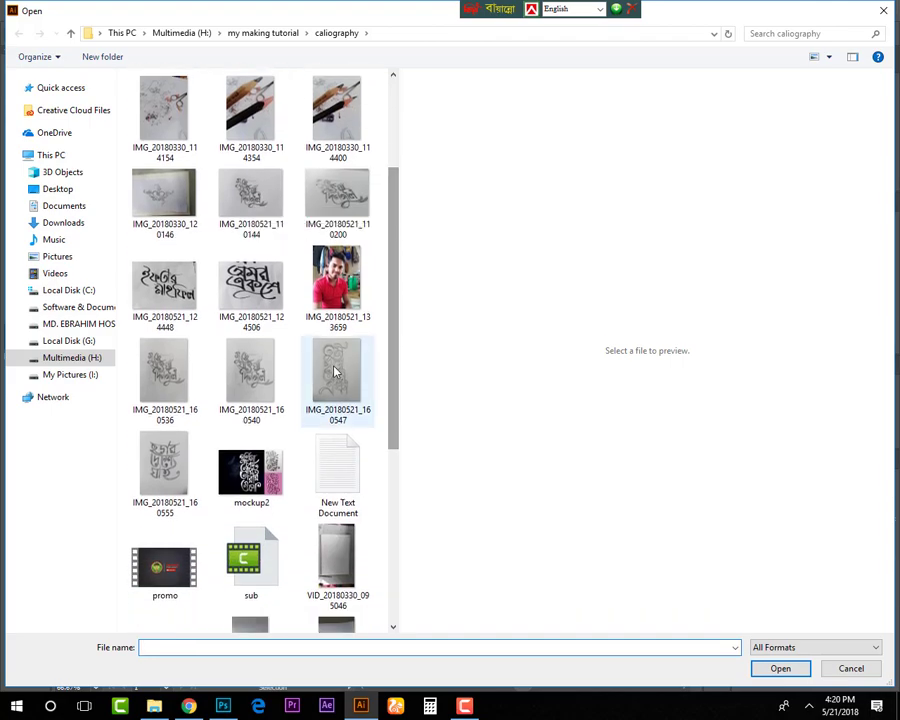
click(330, 376)
click(806, 667)
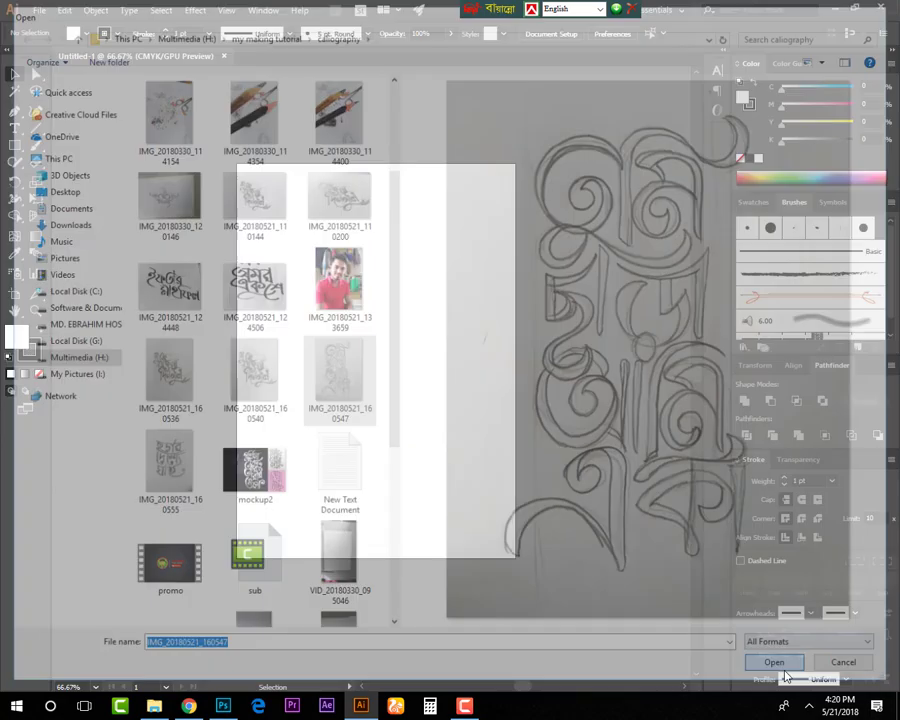
- Scale the sketch photo down around its centre to fit the artboard
key(ctrl+minus)
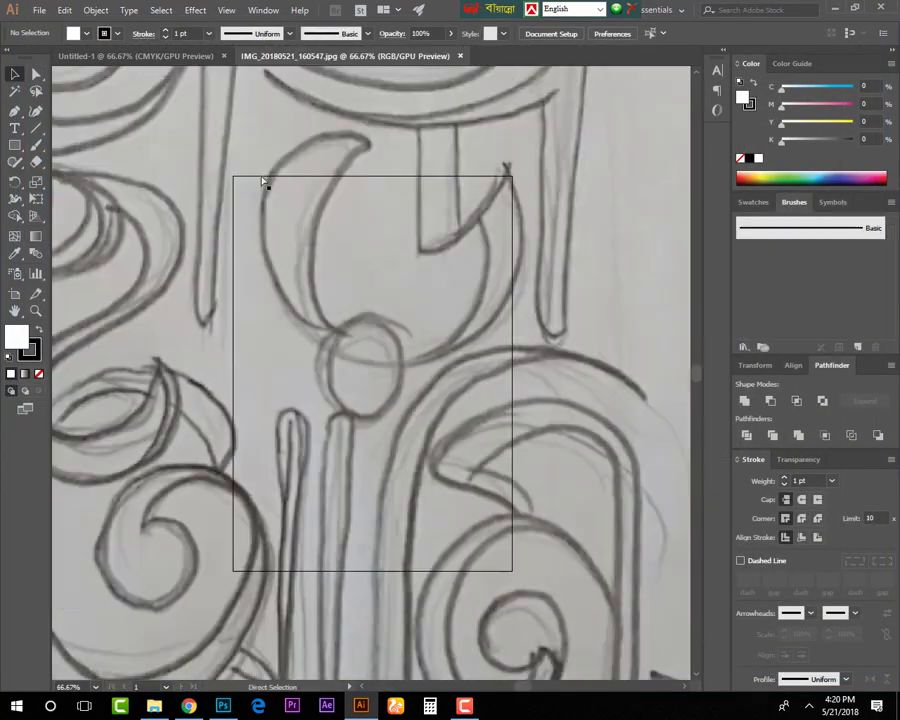
key(ctrl+minus)
key(ctrl+minus)
key(ctrl+minus)
key(ctrl+minus)
key(ctrl+a)
drag(548, 137, 410, 322)
click(524, 262)
key(ctrl+plus)
key(ctrl+plus)
key(ctrl+plus)
key(ctrl+plus)
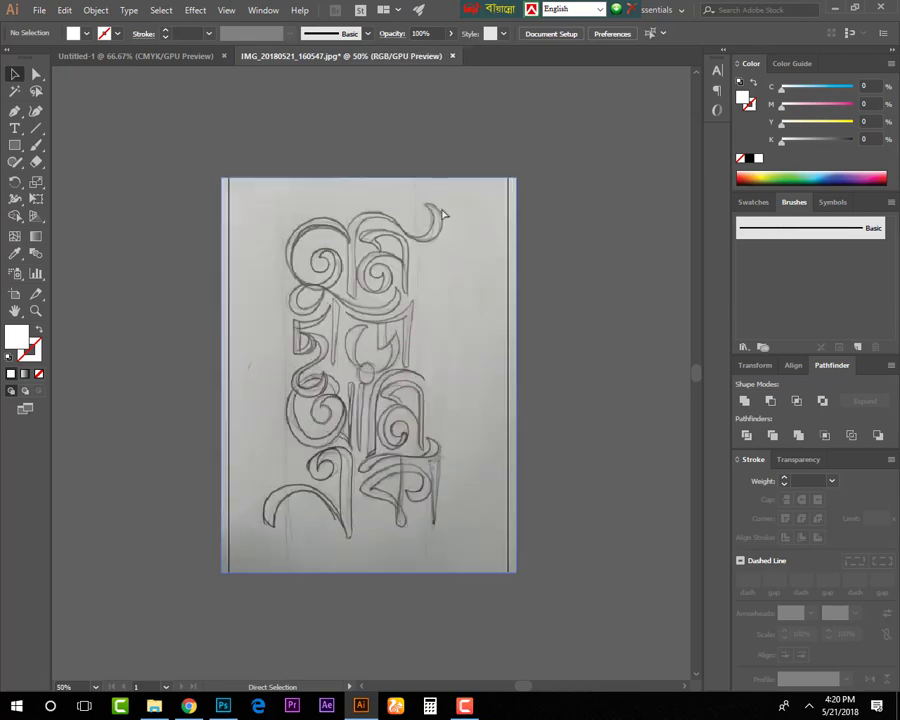
- Narrow the photo to the artboard width and move it up to the artboard top
click(448, 266)
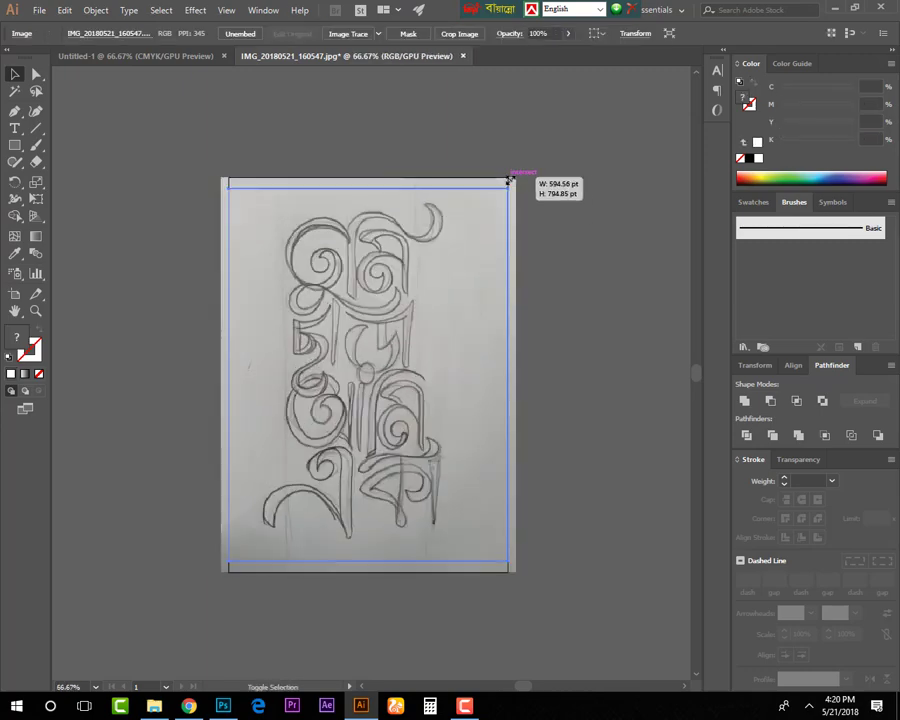
drag(515, 178, 507, 190)
click(546, 160)
drag(486, 245, 485, 231)
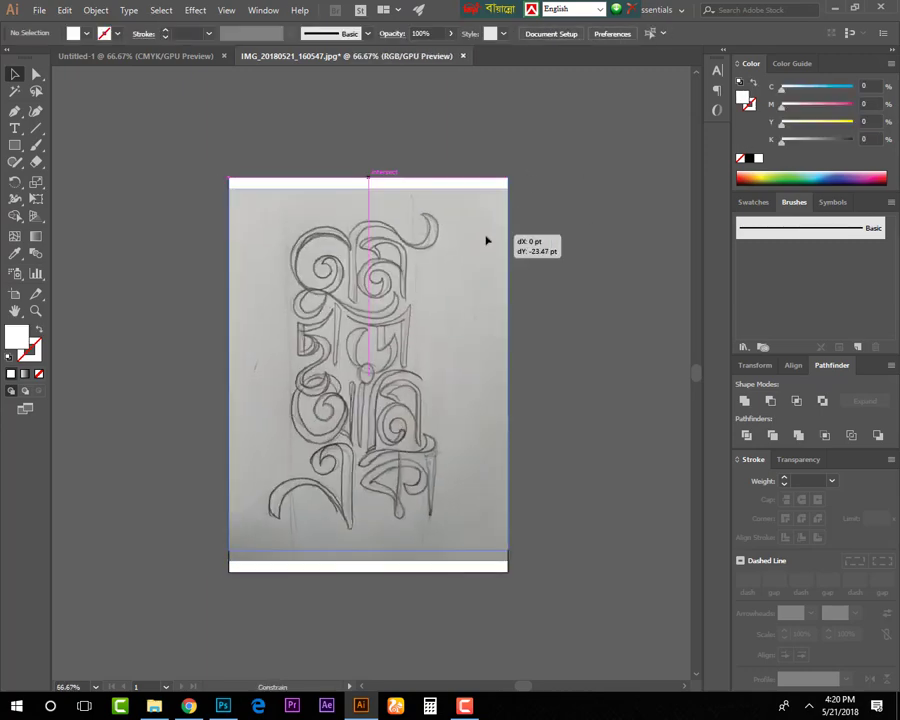
click(568, 196)
key(ctrl+plus)
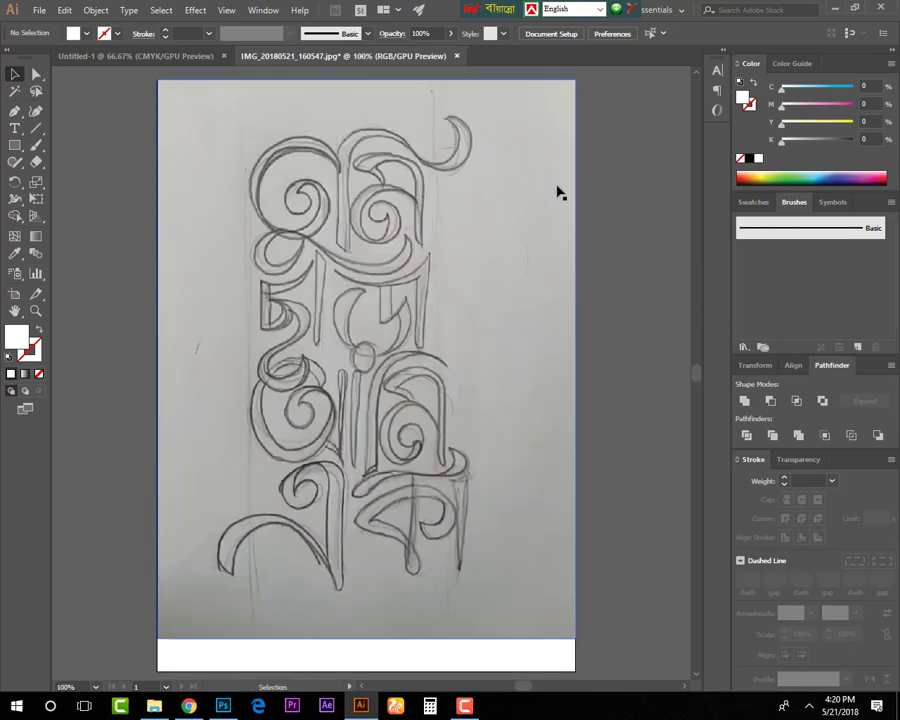
scroll(545, 202, up, 2)
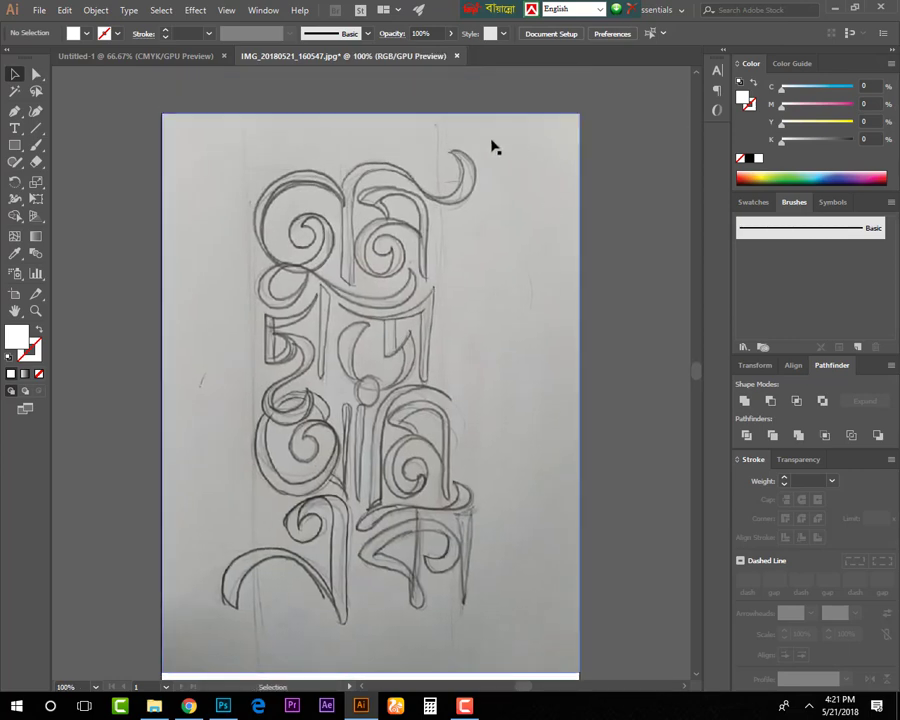
- Lock the sketch photo in place and zoom in on the top-left spiral letter
click(355, 167)
click(96, 11)
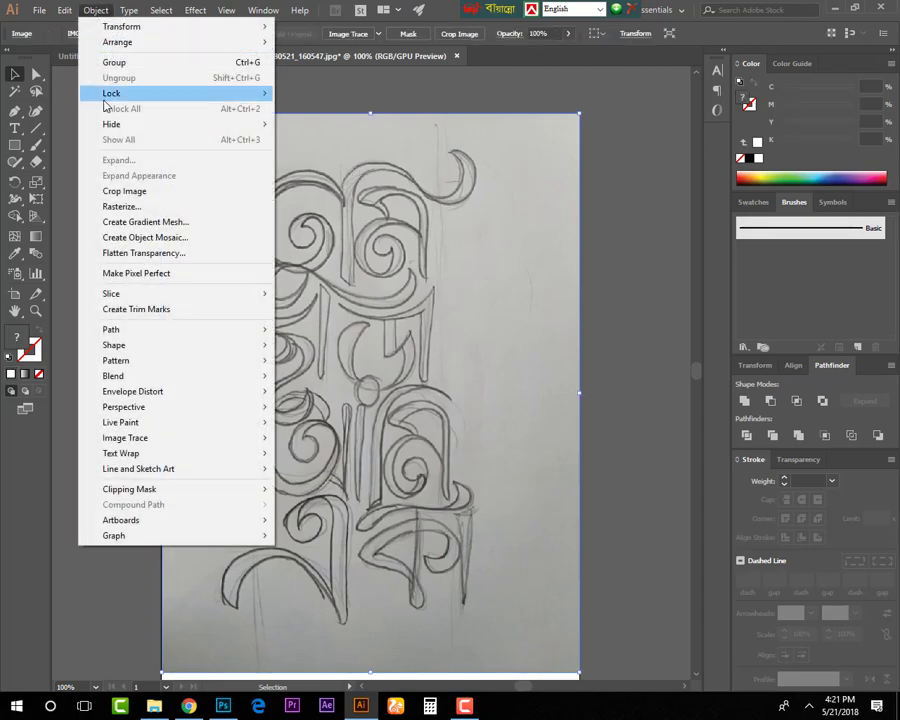
mouse_move(172, 93)
click(326, 97)
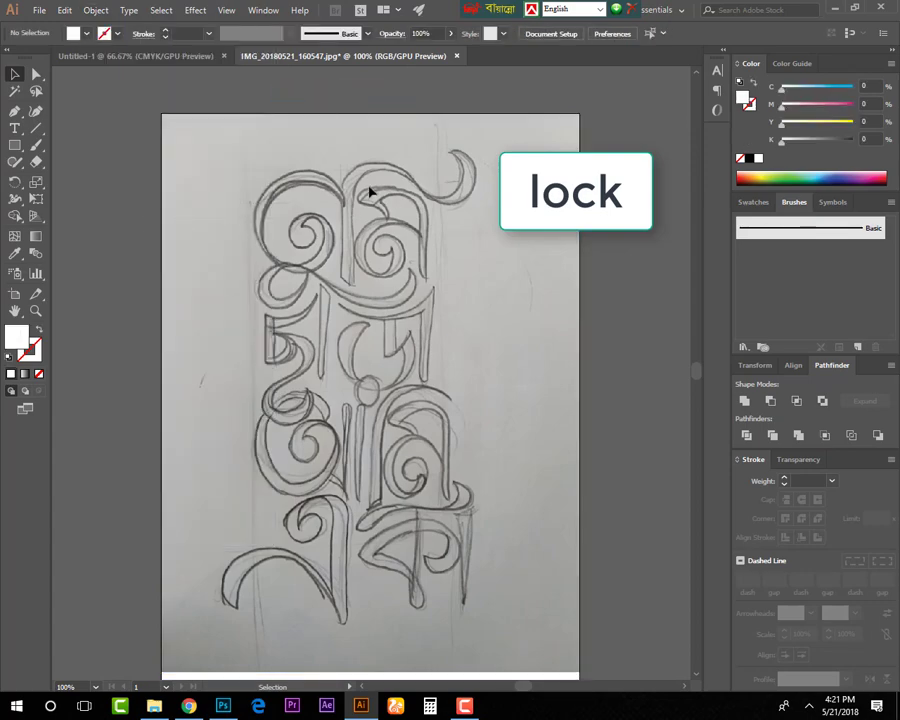
scroll(370, 192, up, 2)
mouse_move(368, 190)
mouse_down()
mouse_move(316, 166)
mouse_move(282, 298)
mouse_move(287, 290)
mouse_up()
scroll(287, 290, up, 1)
drag(275, 223, 364, 336)
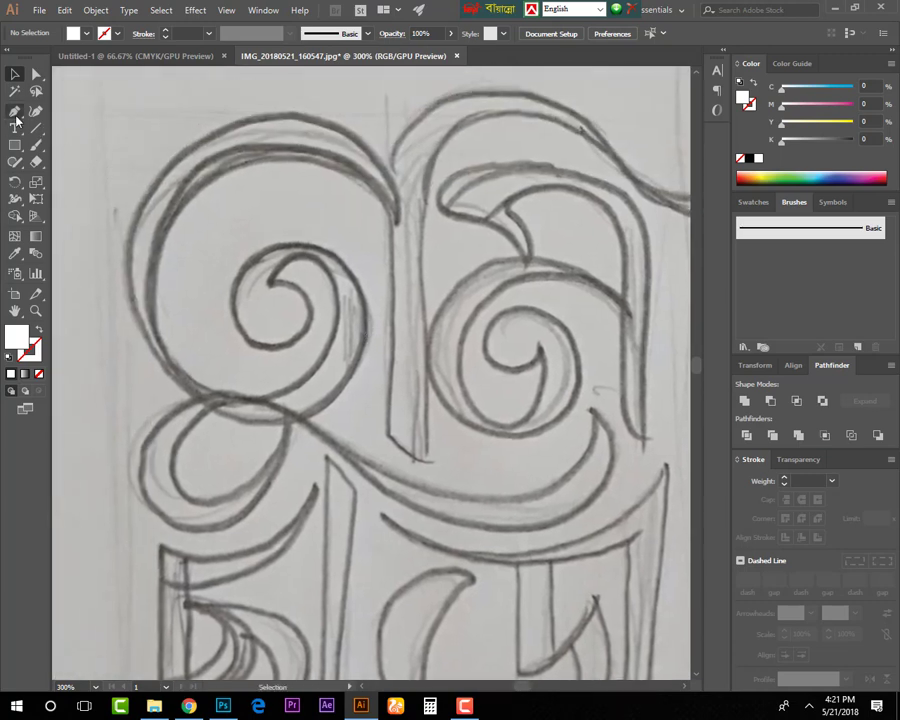
- Pen-trace the spiral's outer edge, swapping to no fill and a white stroke
click(397, 221)
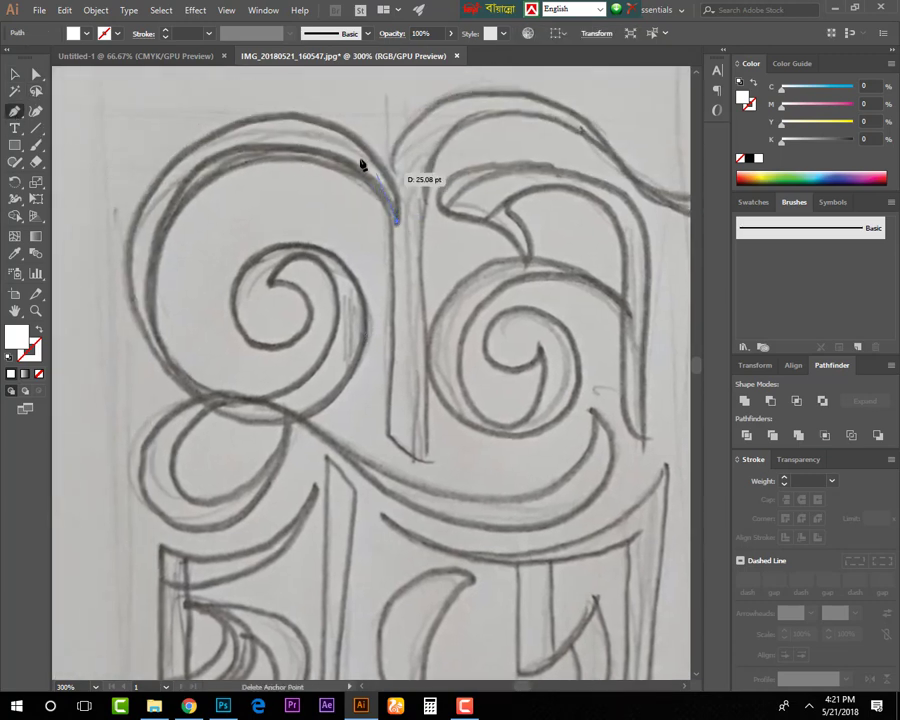
drag(269, 113, 148, 119)
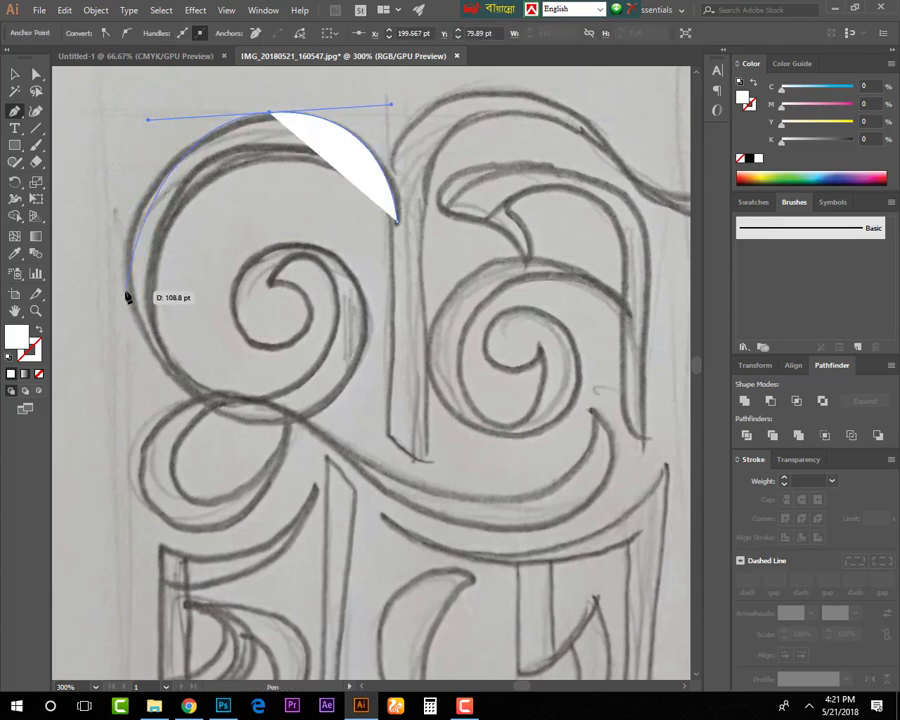
drag(126, 292, 127, 344)
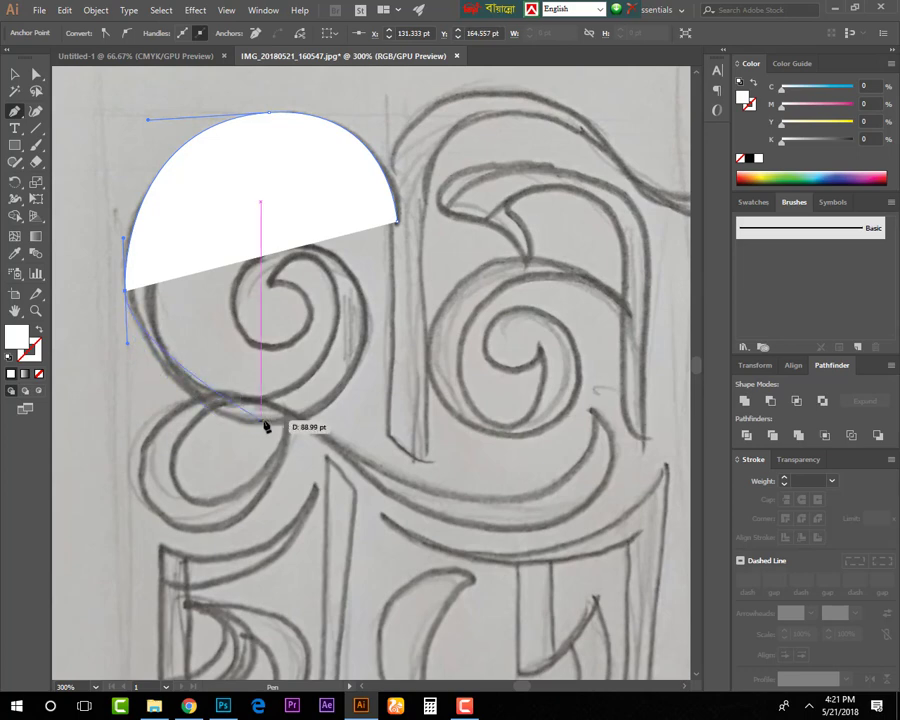
drag(268, 425, 290, 428)
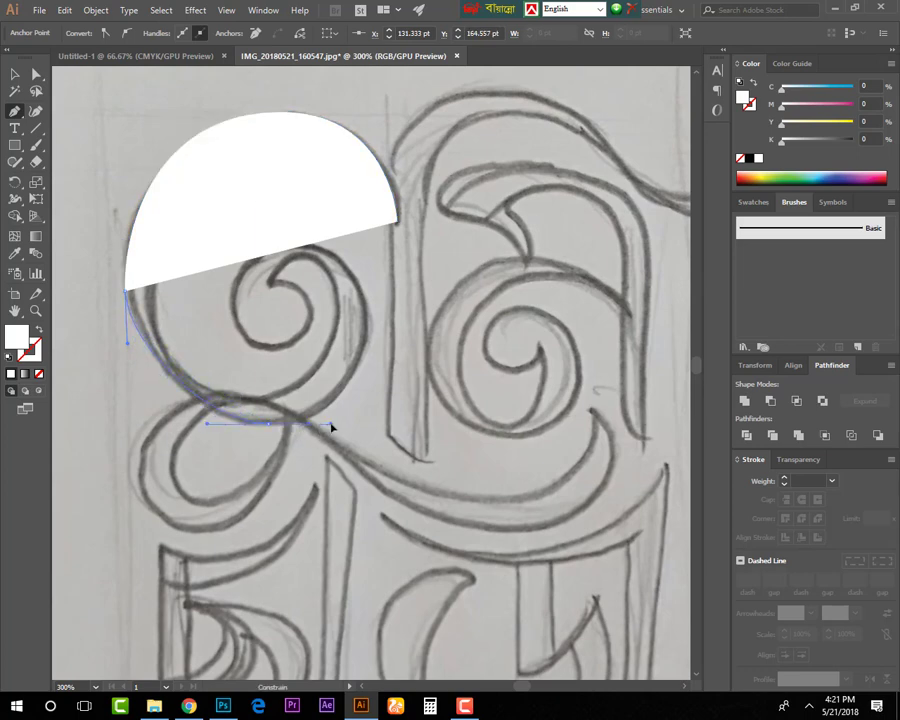
drag(348, 427, 348, 424)
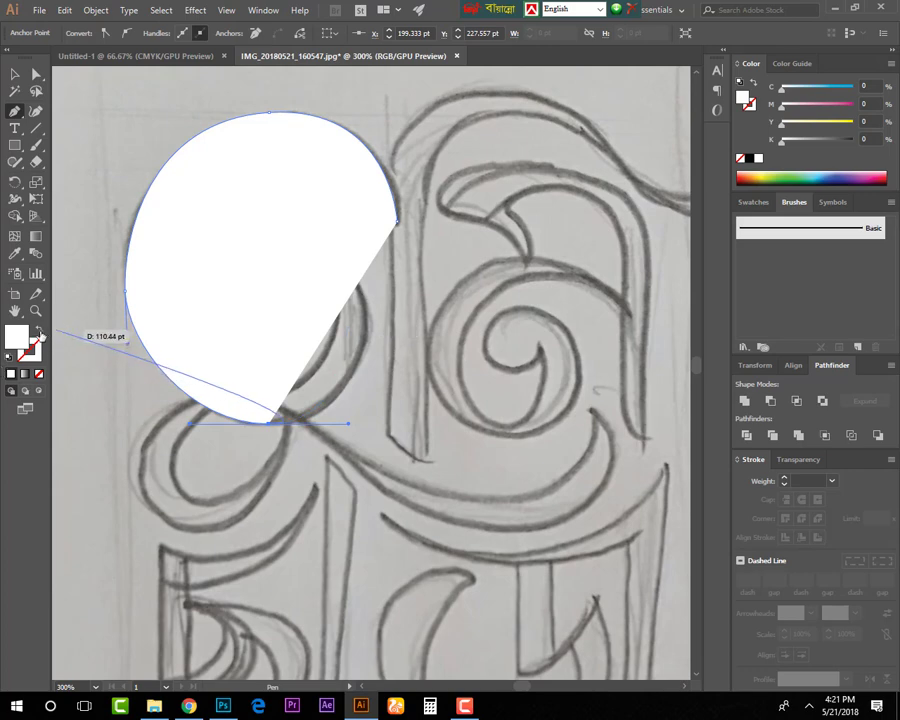
click(40, 333)
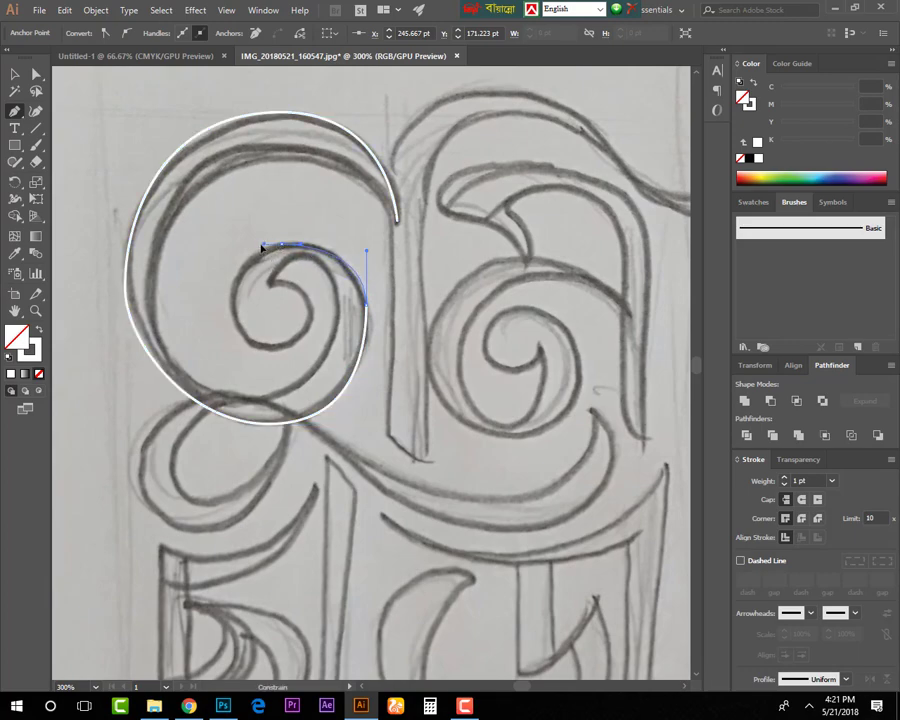
- Continue the outline through the inner coil and close it at the spiral's tip
drag(258, 250, 295, 241)
mouse_move(258, 250)
mouse_down()
mouse_move(252, 346)
mouse_move(235, 307)
mouse_move(234, 320)
mouse_move(293, 352)
mouse_up()
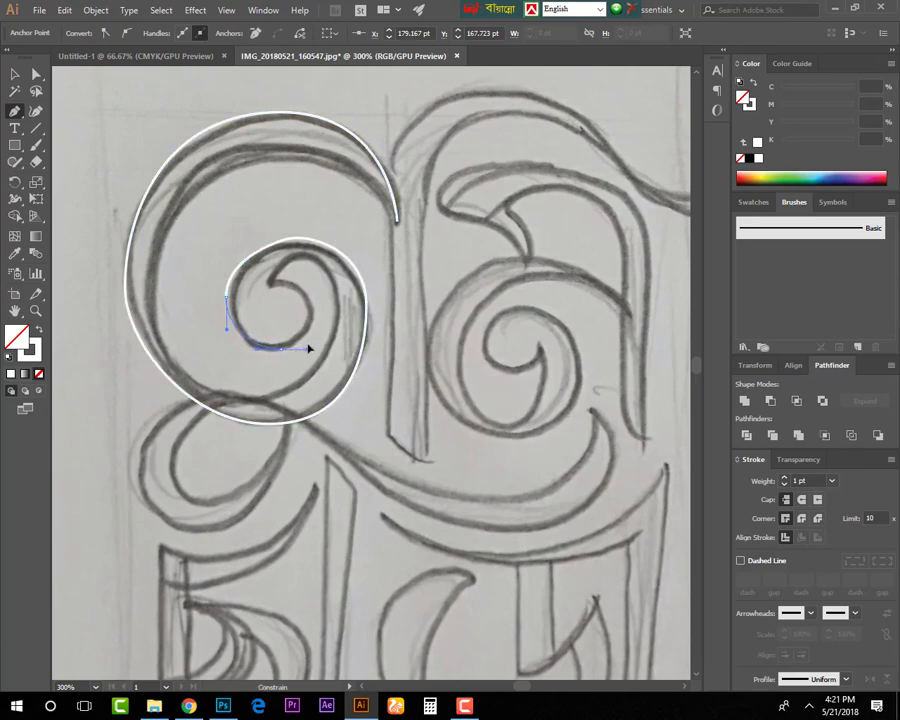
mouse_move(314, 345)
mouse_down()
mouse_move(313, 296)
mouse_move(220, 287)
mouse_up()
mouse_move(274, 272)
mouse_down()
mouse_move(307, 261)
mouse_move(333, 383)
mouse_move(147, 393)
mouse_move(71, 418)
mouse_up()
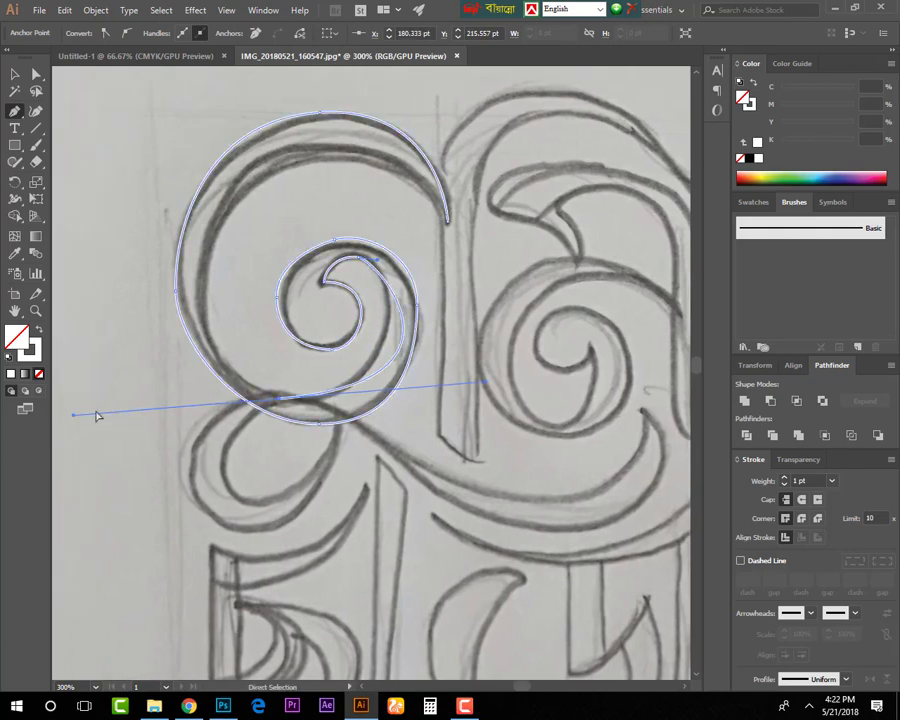
mouse_move(360, 368)
mouse_down()
mouse_move(314, 416)
mouse_move(217, 354)
mouse_move(192, 310)
mouse_move(343, 151)
mouse_move(327, 160)
mouse_up()
drag(327, 158, 445, 160)
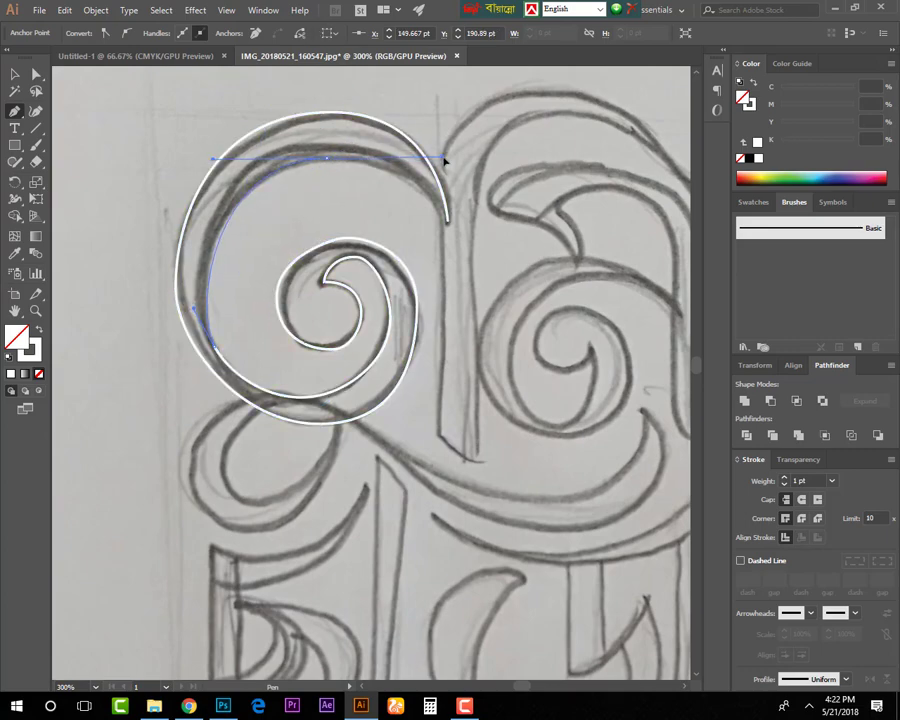
drag(448, 212, 446, 224)
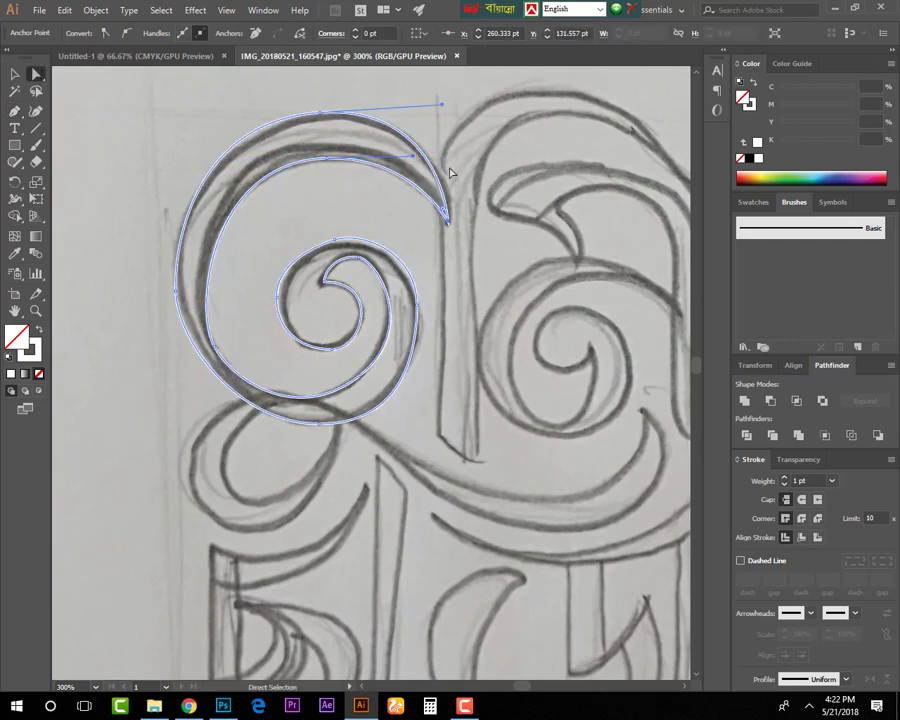
click(451, 174)
drag(464, 205, 430, 200)
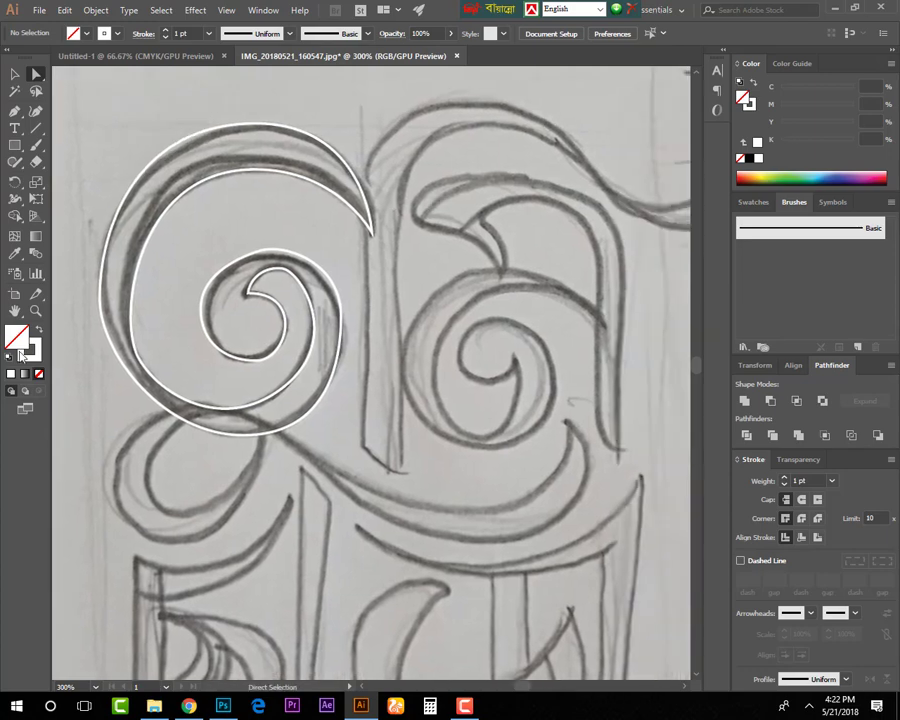
- Drag anchors on the spiral's outer edge and inner coil onto the pencil lines
click(125, 336)
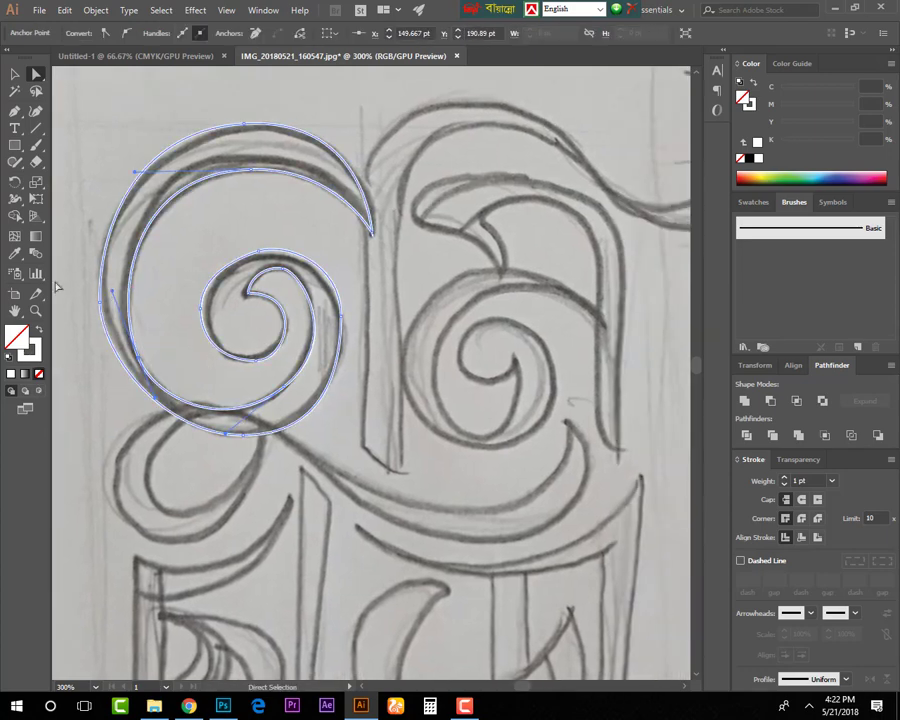
drag(97, 314, 110, 360)
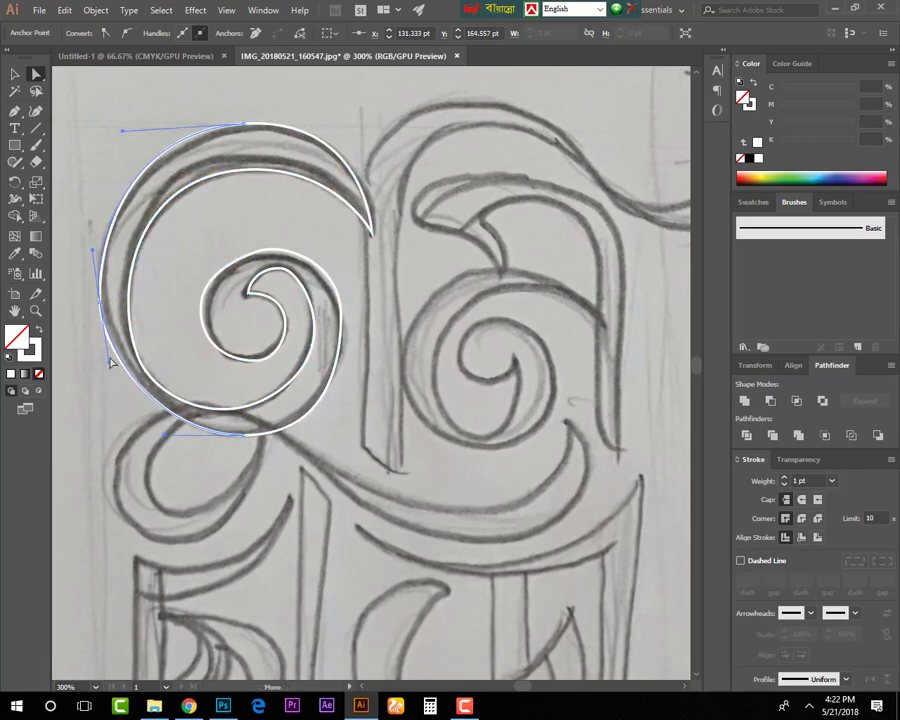
click(80, 216)
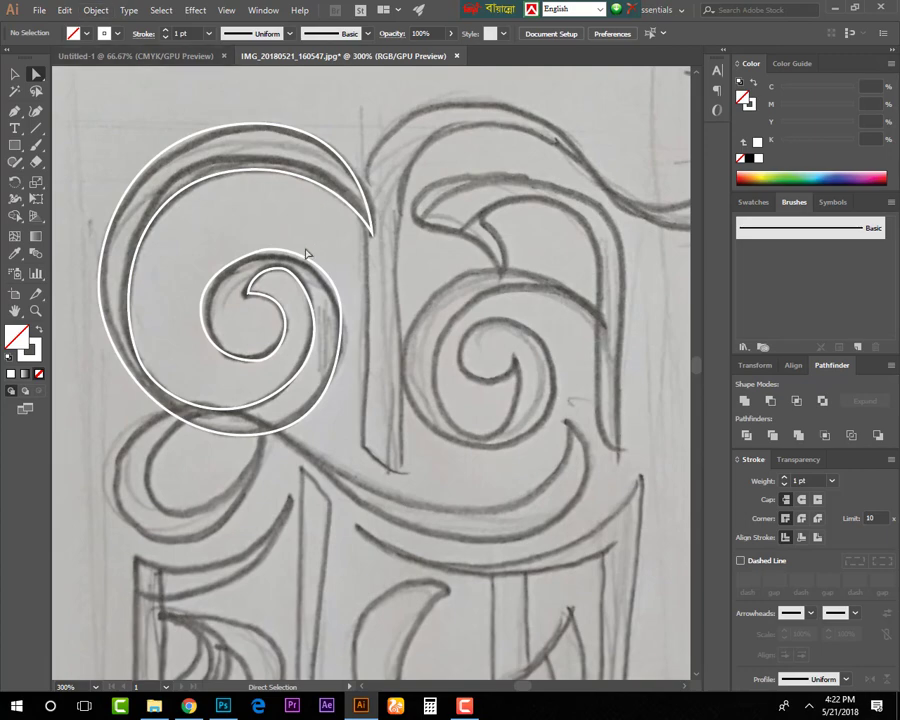
click(304, 278)
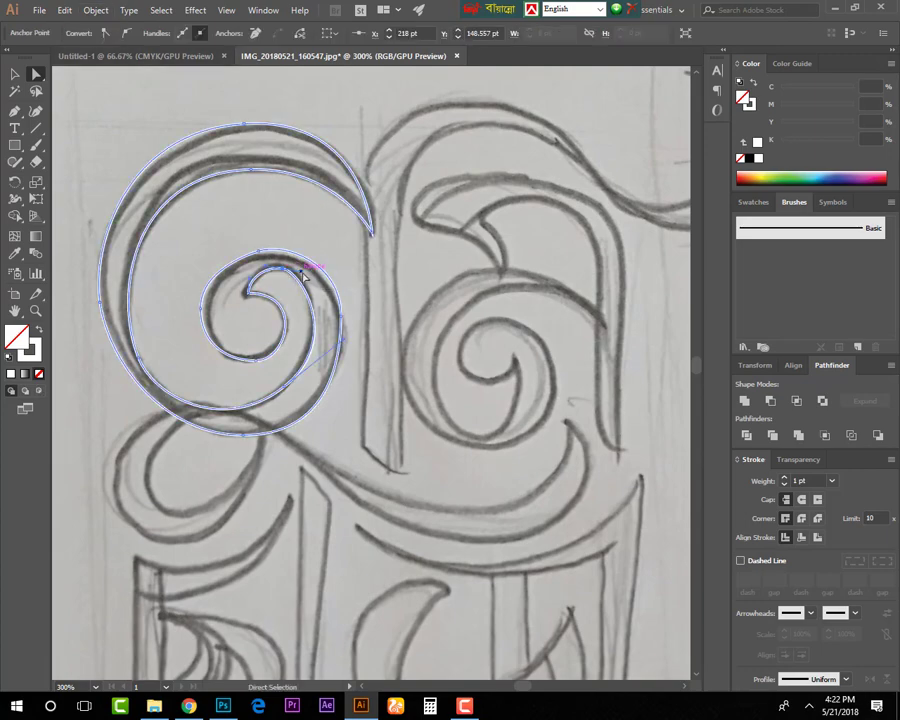
mouse_move(304, 278)
mouse_down()
mouse_move(311, 282)
mouse_move(283, 283)
mouse_up()
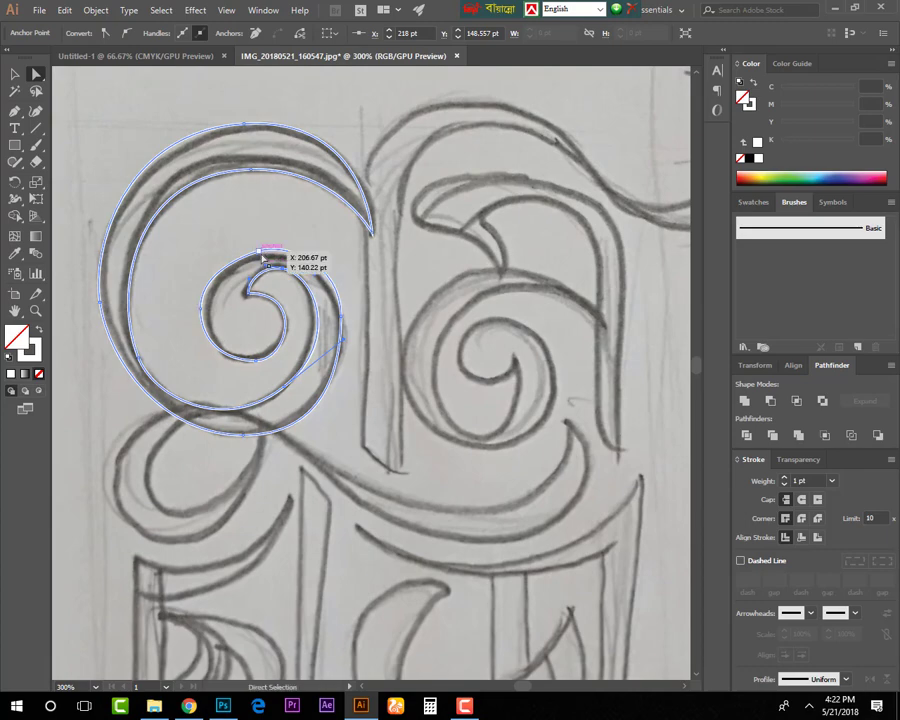
mouse_move(264, 263)
mouse_down()
mouse_move(284, 250)
mouse_move(262, 256)
mouse_move(256, 247)
mouse_up()
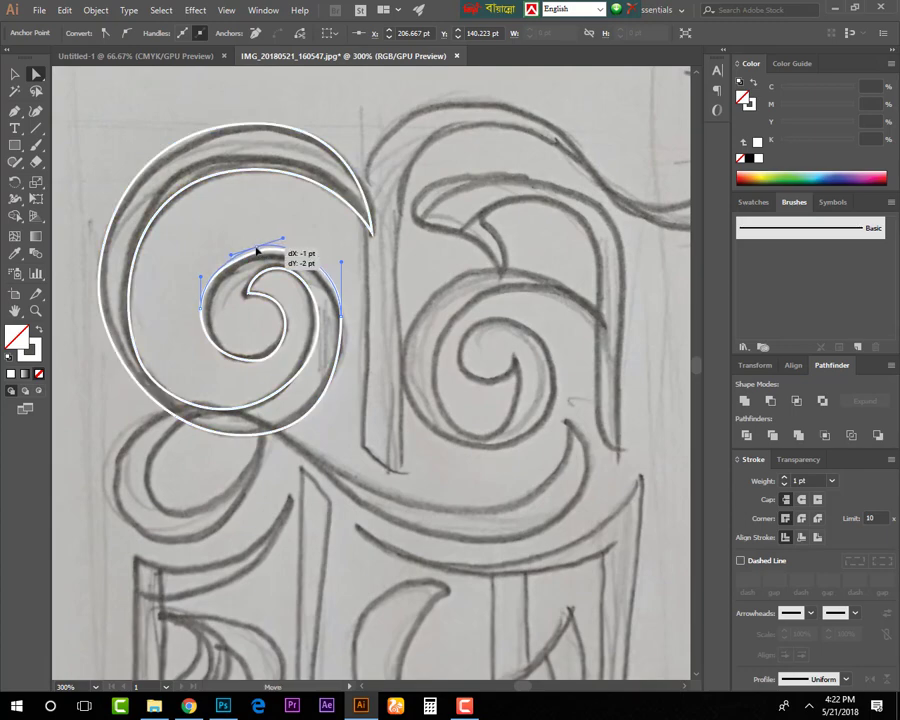
click(311, 235)
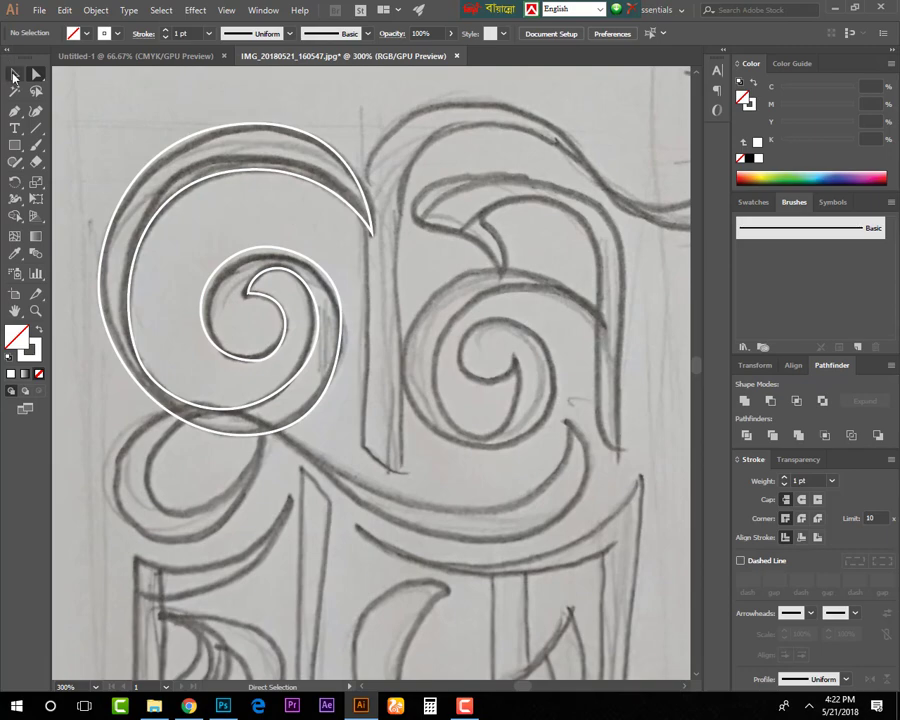
- Swap the spiral's stroke to a fill with no outline
click(128, 273)
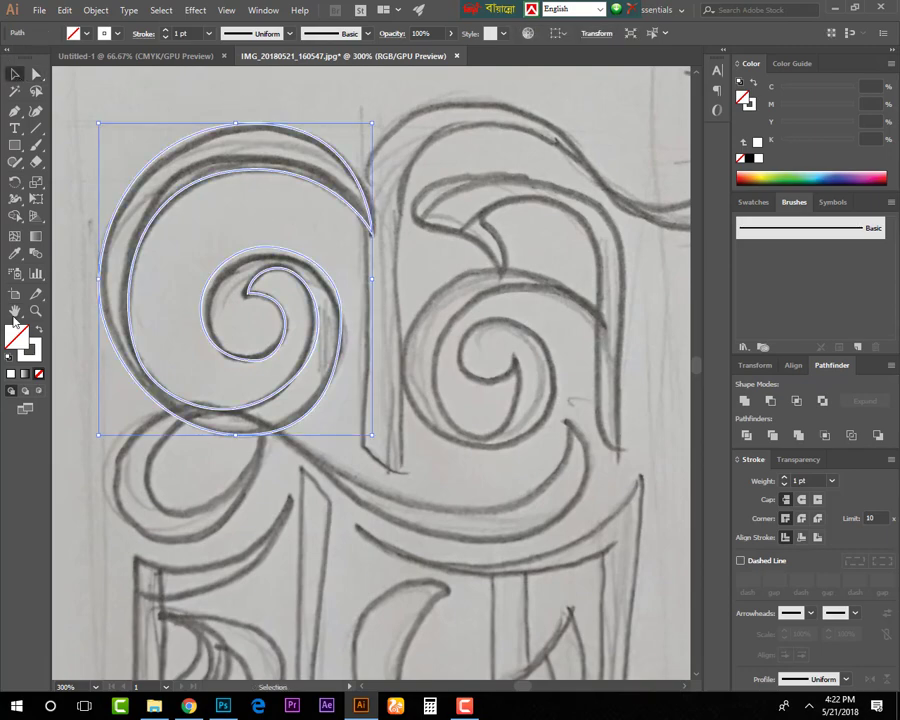
click(37, 331)
click(205, 110)
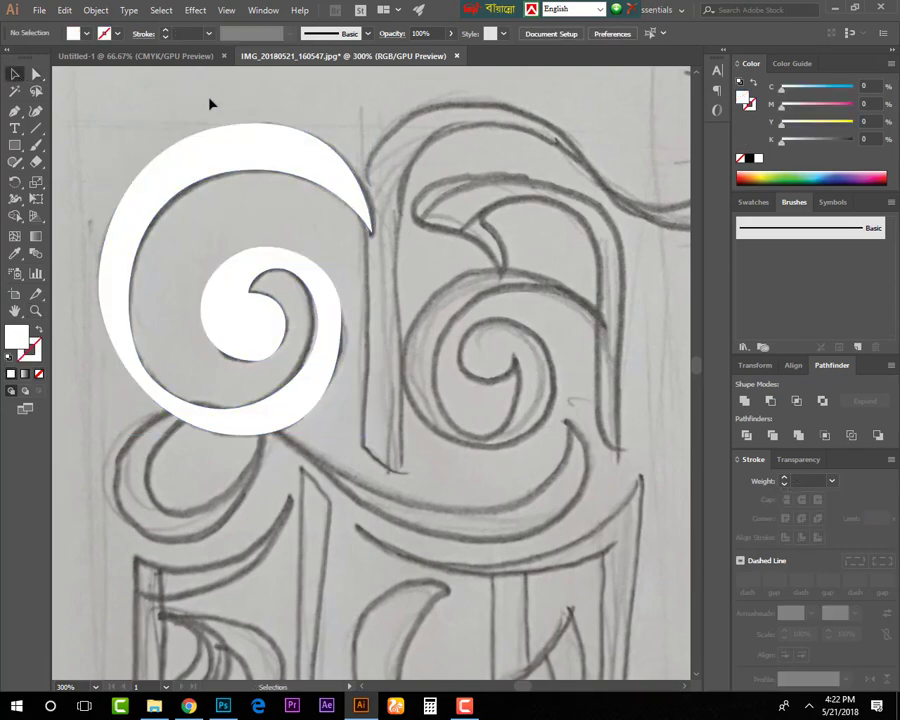
scroll(311, 227, up, 2)
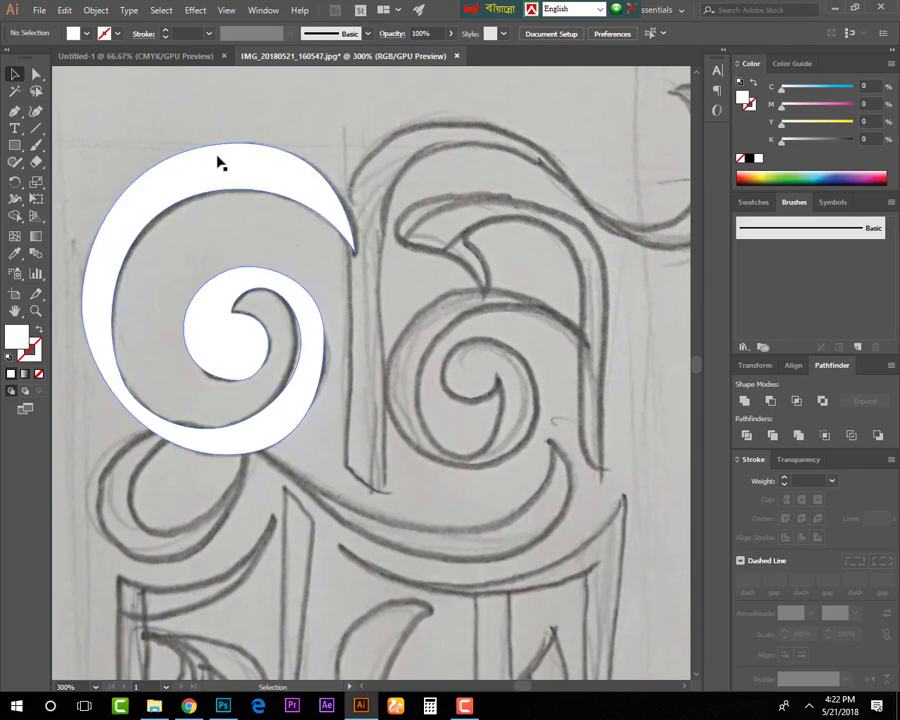
- Set the spiral's fill to deep magenta 96008F in the Color Picker
click(217, 159)
double_click(20, 338)
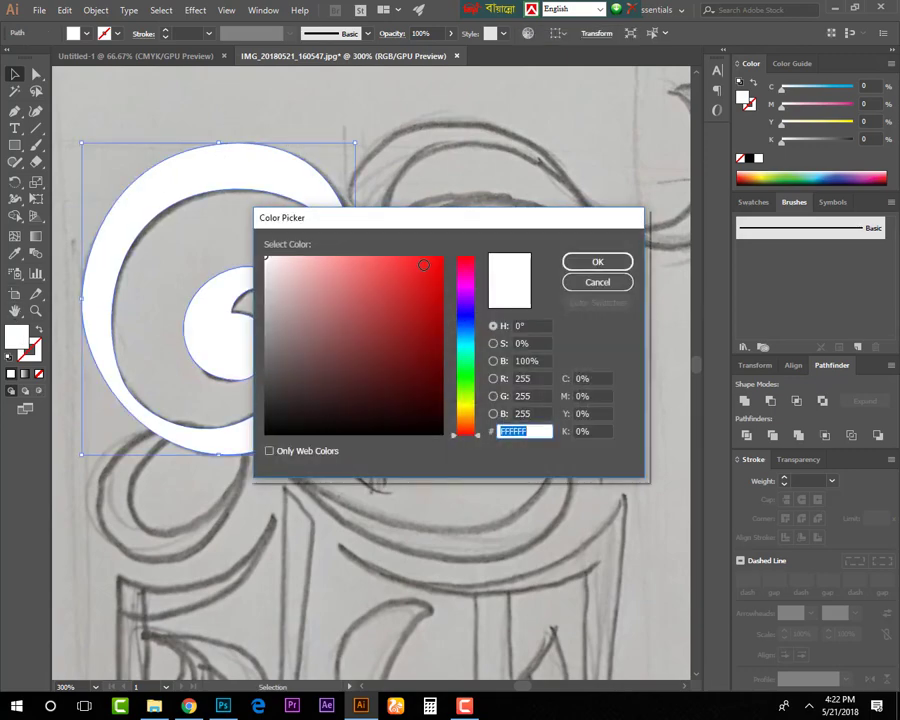
click(440, 259)
drag(467, 270, 471, 289)
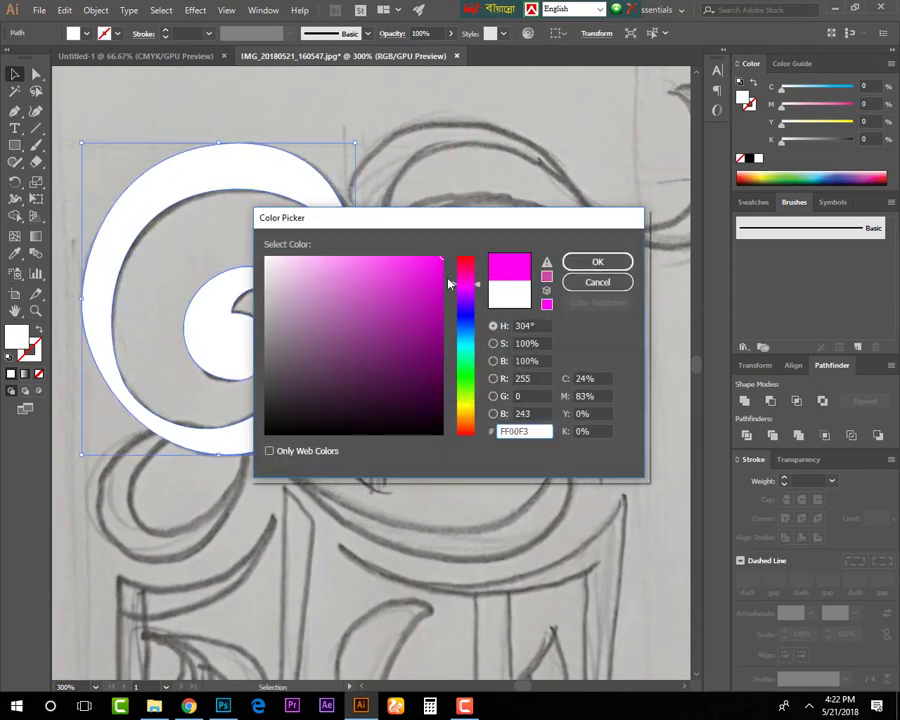
click(437, 329)
click(595, 262)
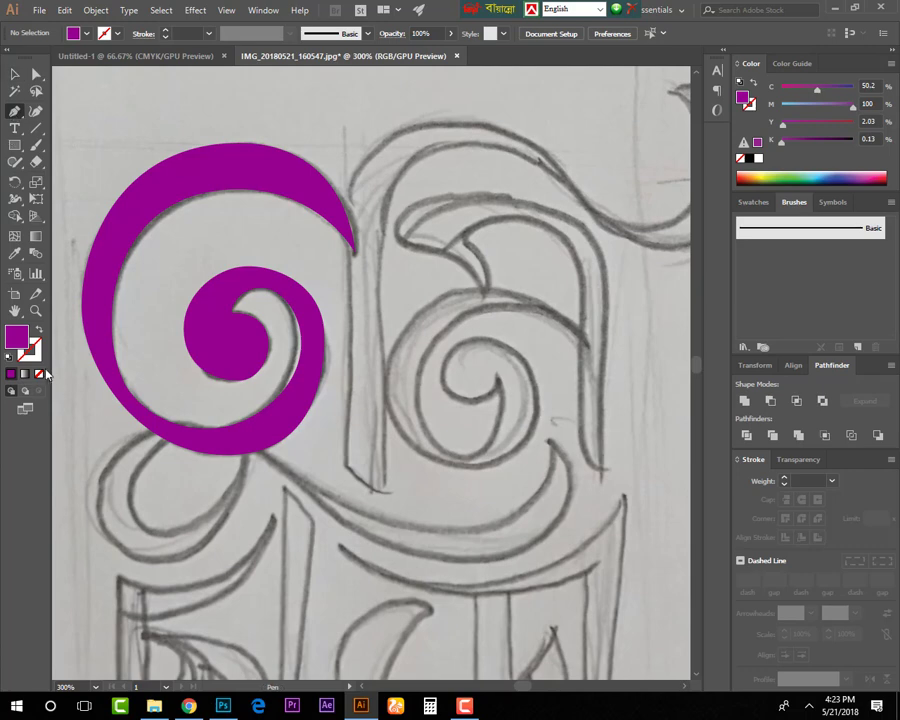
- Trace the top stroke with its moon-shaped tip and give it the magenta fill
click(39, 332)
drag(402, 338, 410, 373)
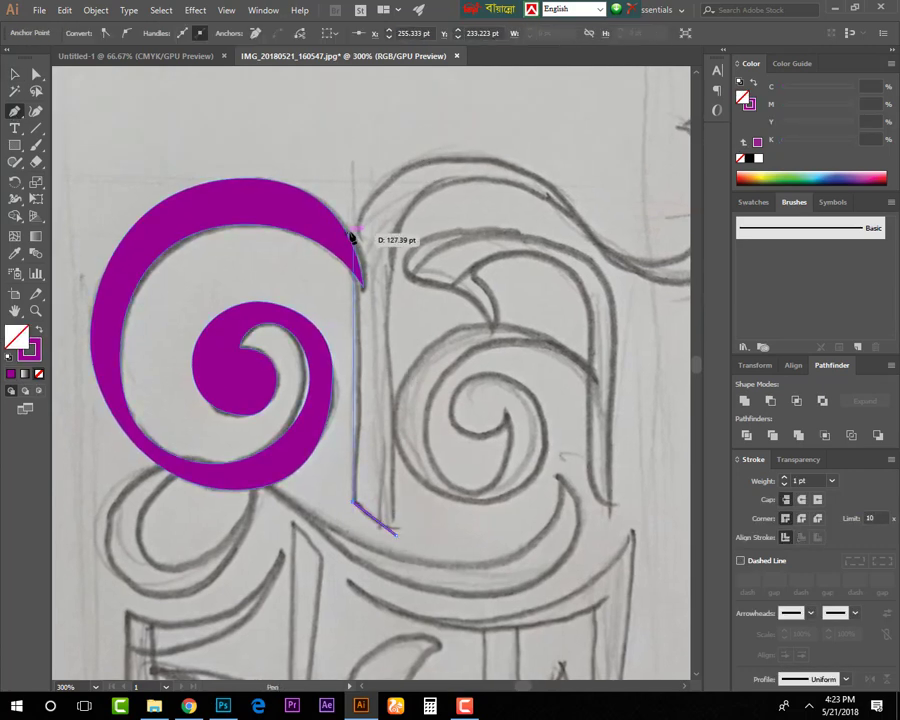
drag(474, 148, 582, 152)
drag(365, 356, 443, 344)
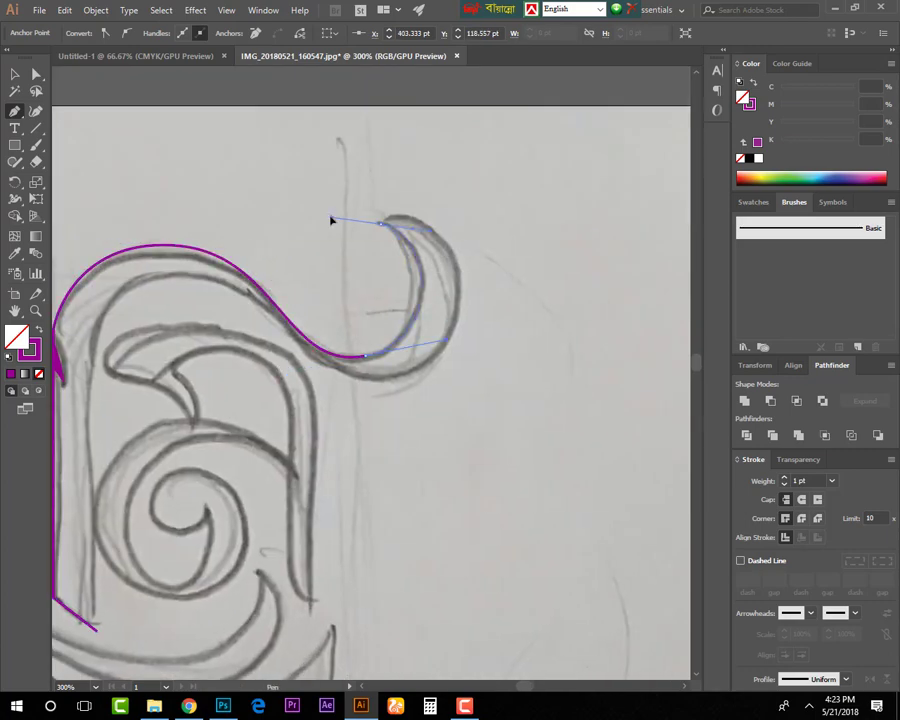
click(382, 218)
drag(462, 294, 460, 404)
mouse_move(181, 313)
mouse_down()
mouse_move(323, 328)
mouse_move(237, 358)
mouse_up()
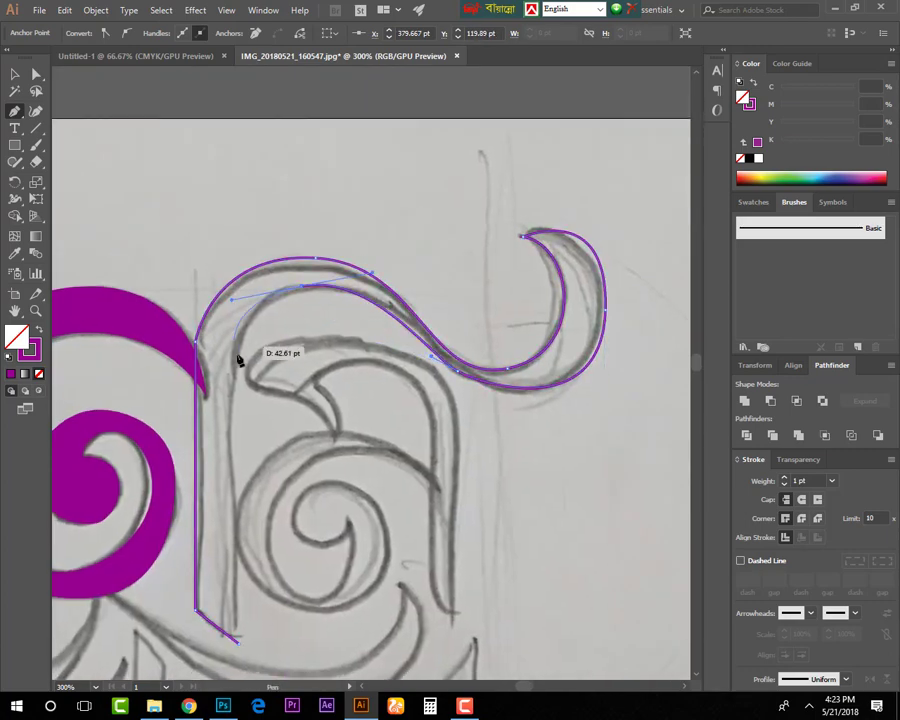
click(237, 532)
click(238, 640)
drag(209, 310, 278, 227)
click(275, 228)
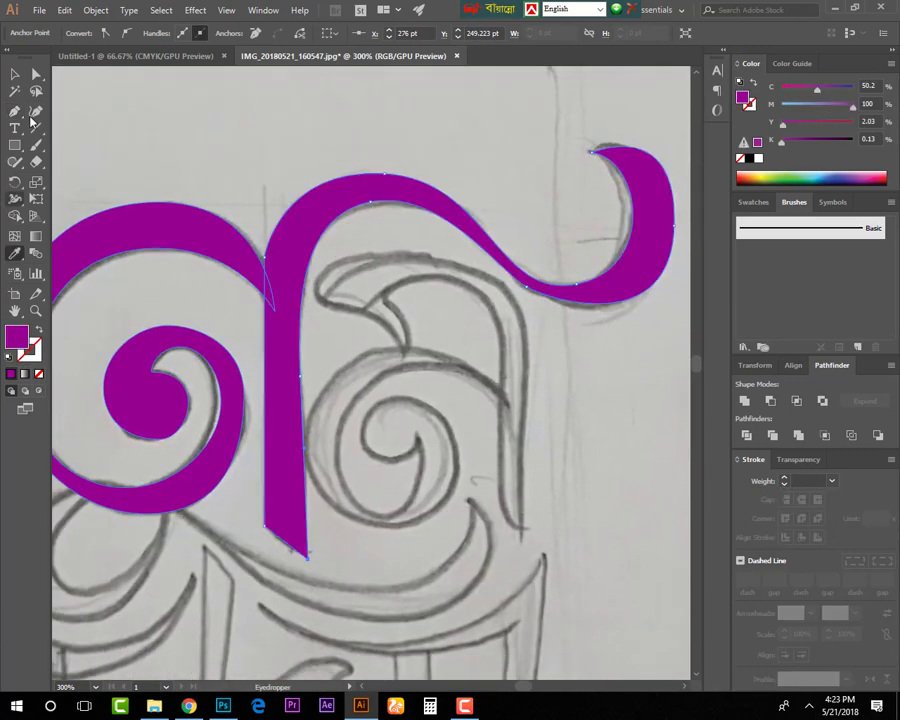
ctrl+click(372, 327)
- Trace the pointed leaf shape as a closed outline
scroll(365, 207, up, 2)
drag(365, 207, 365, 257)
click(323, 337)
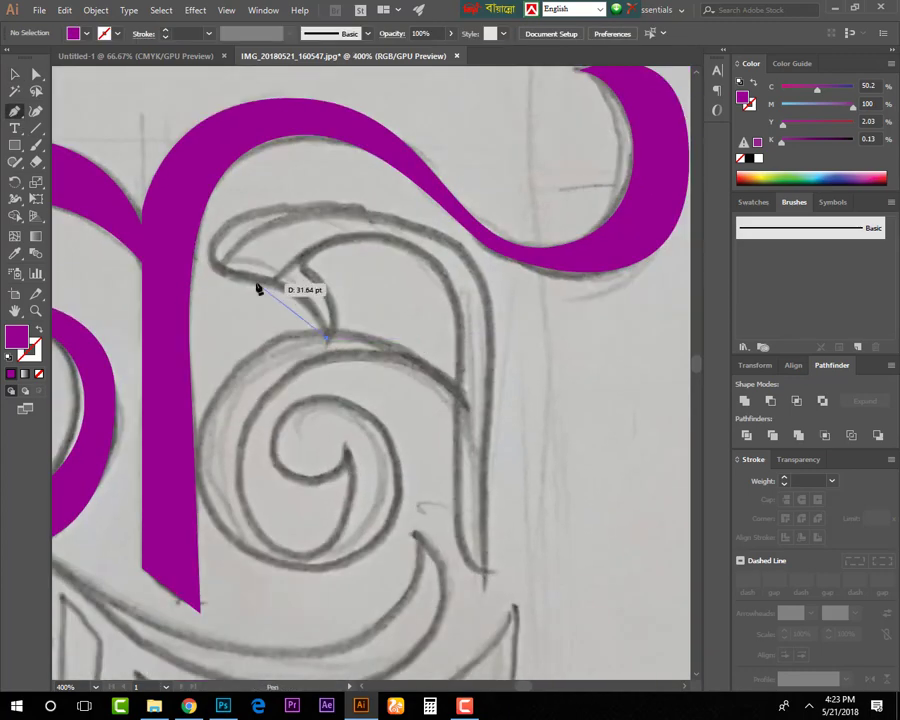
drag(316, 205, 414, 211)
drag(490, 573, 499, 462)
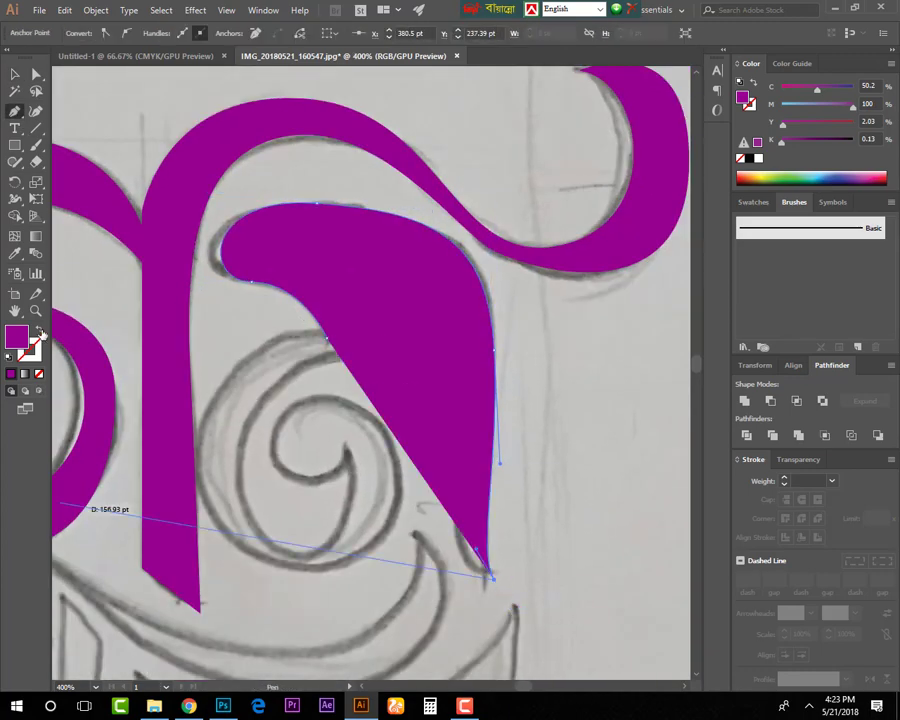
click(36, 331)
drag(455, 258, 310, 266)
mouse_move(327, 339)
mouse_down()
mouse_move(307, 378)
mouse_move(204, 370)
mouse_up()
ctrl+click(104, 150)
- Trace the inner swirl letter around its loop and right side
click(453, 465)
drag(305, 556, 403, 565)
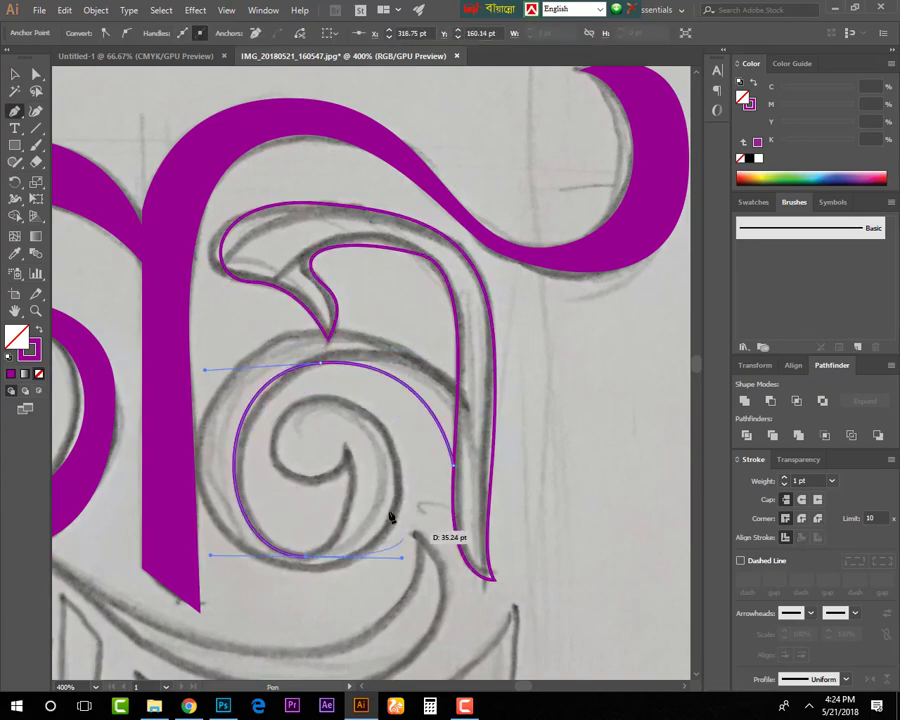
drag(343, 450, 351, 470)
drag(295, 482, 260, 481)
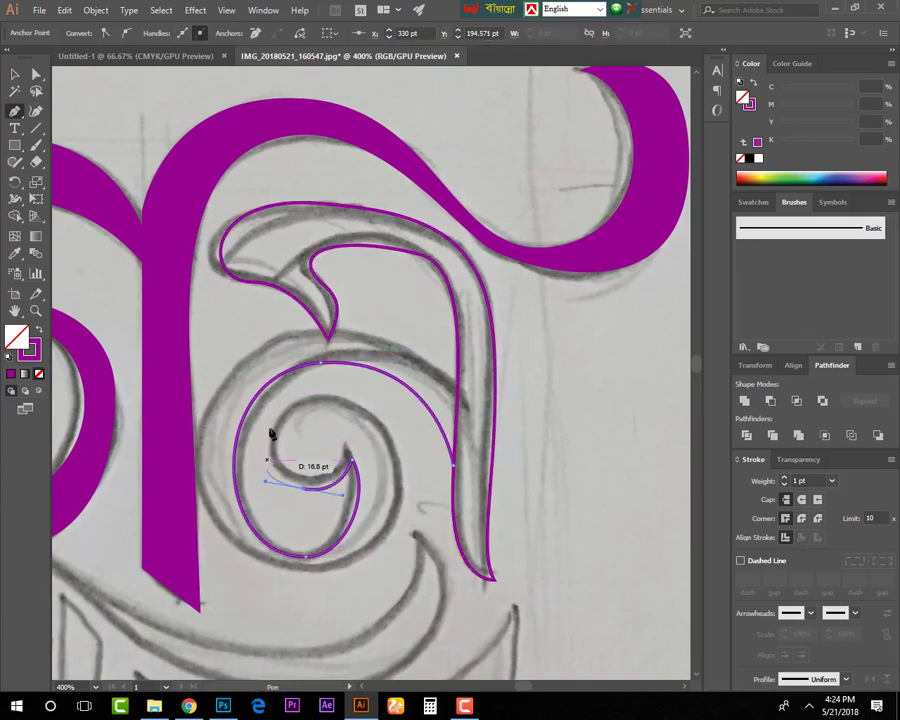
drag(317, 398, 366, 392)
drag(398, 510, 387, 578)
drag(222, 536, 372, 386)
drag(364, 236, 407, 145)
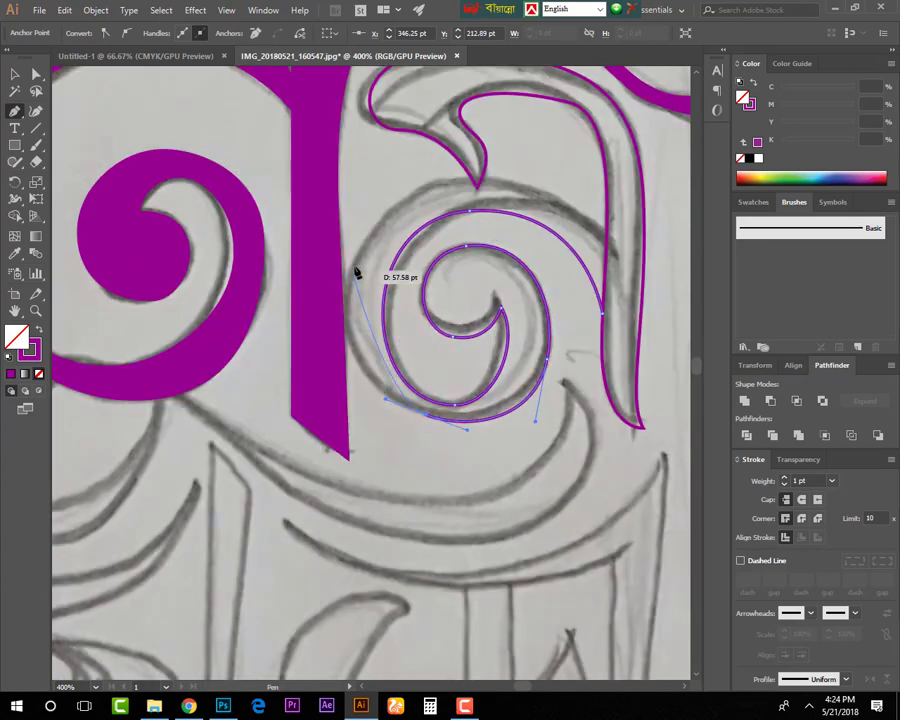
mouse_move(608, 270)
mouse_down()
mouse_move(668, 392)
mouse_move(604, 316)
mouse_up()
- Apply the magenta fill to the swirl letter with the Eyedropper
key(ctrl+minus)
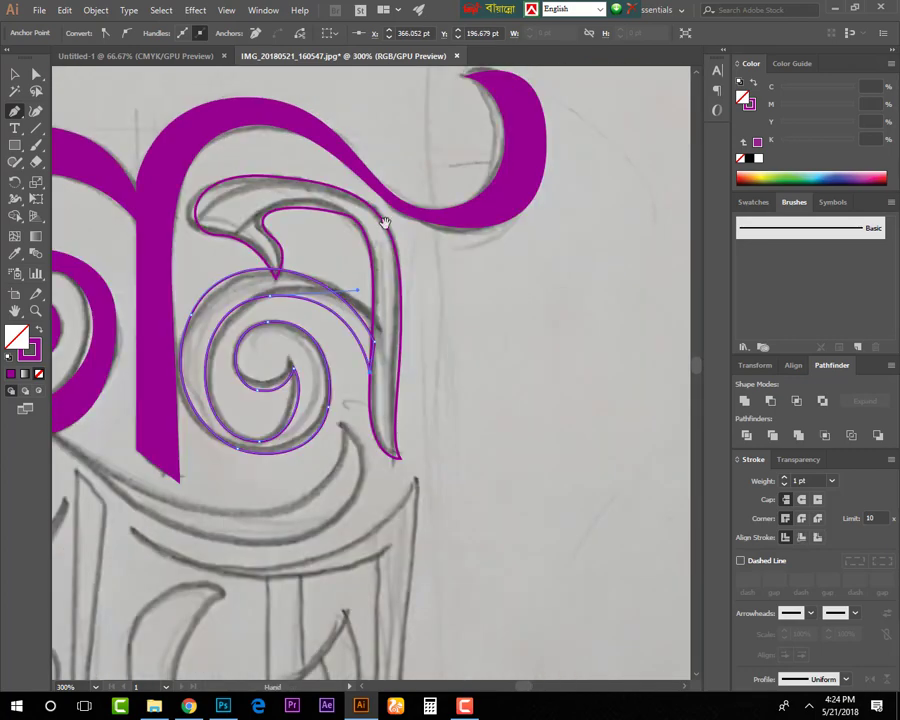
key(v)
key(i)
click(93, 140)
key(ctrl+minus)
key(ctrl+minus)
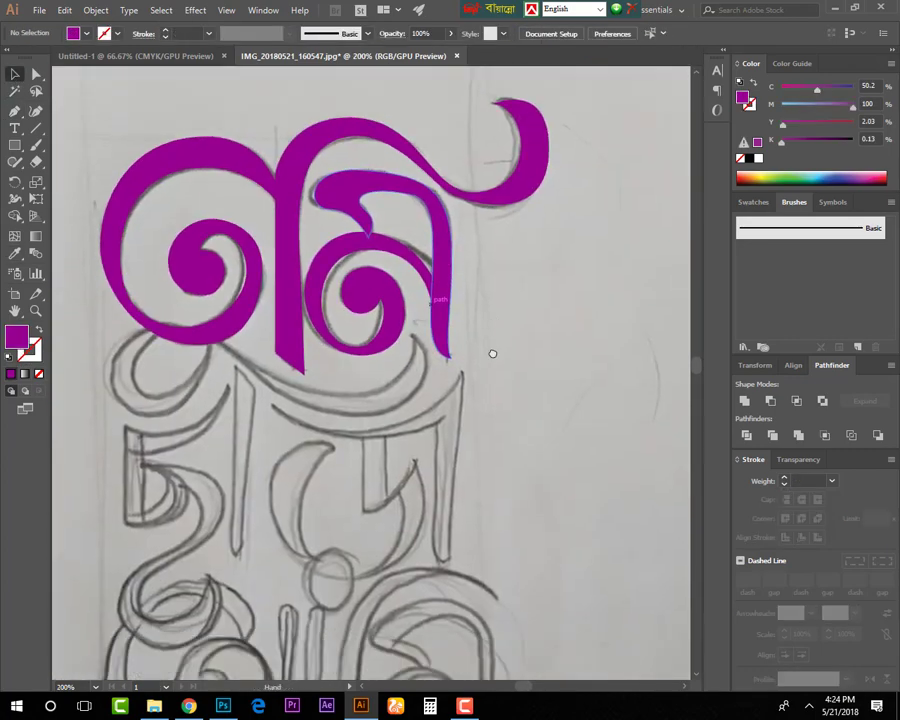
- Trace the swooping lower stroke around its left loop to the right tip
click(15, 110)
scroll(434, 374, up, 3)
drag(434, 374, 397, 379)
click(389, 308)
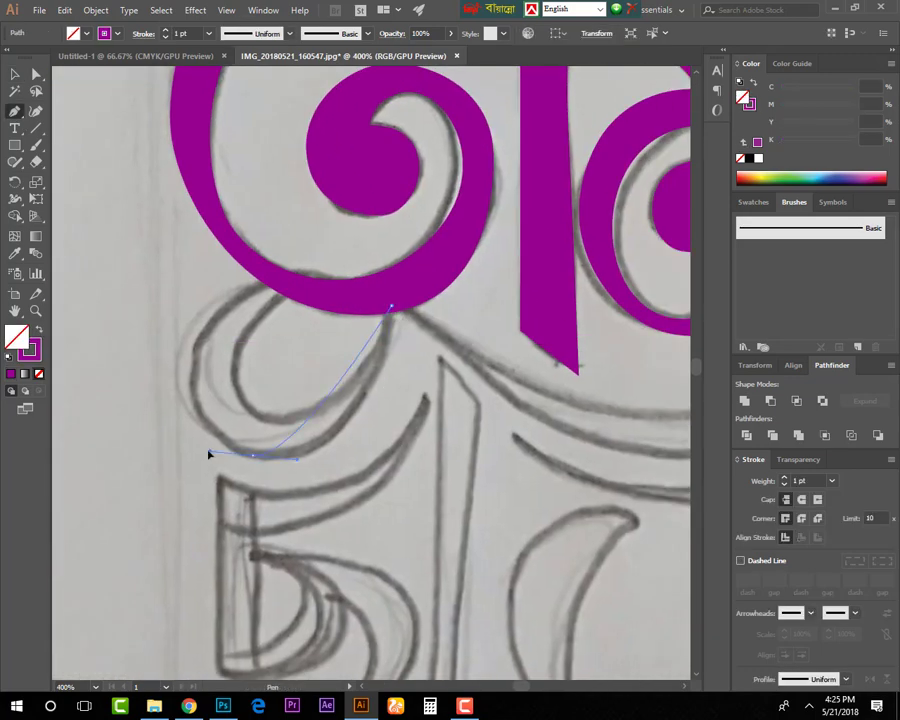
drag(262, 455, 132, 436)
drag(262, 282, 342, 267)
drag(522, 386, 302, 356)
drag(478, 380, 550, 374)
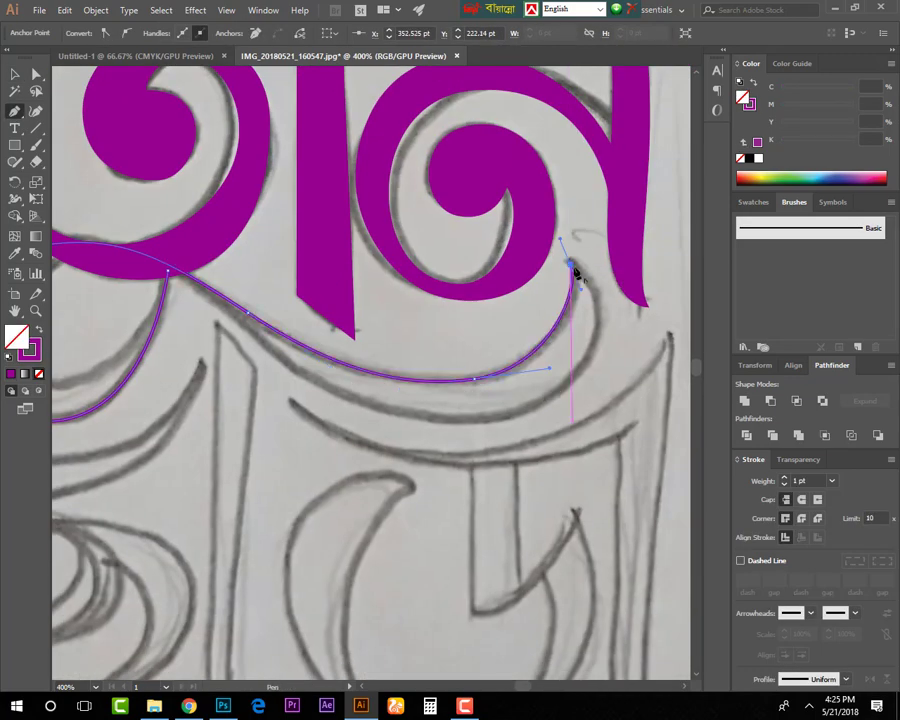
drag(570, 263, 585, 300)
drag(493, 421, 316, 468)
- Close the swoop along the left loop's inner edge and fill it magenta
key(ctrl+minus)
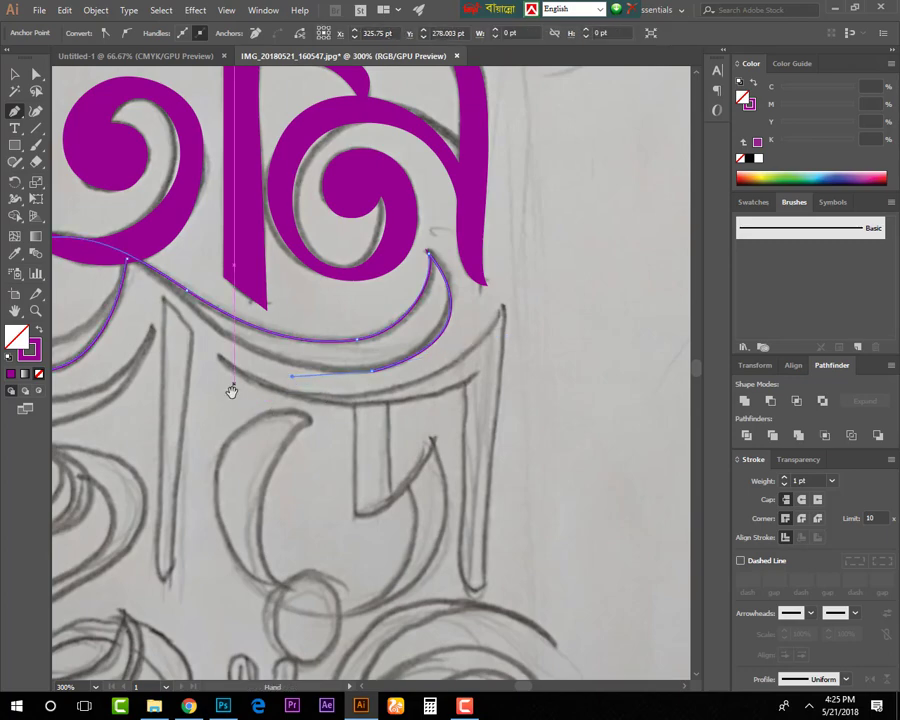
scroll(230, 390, up, 2)
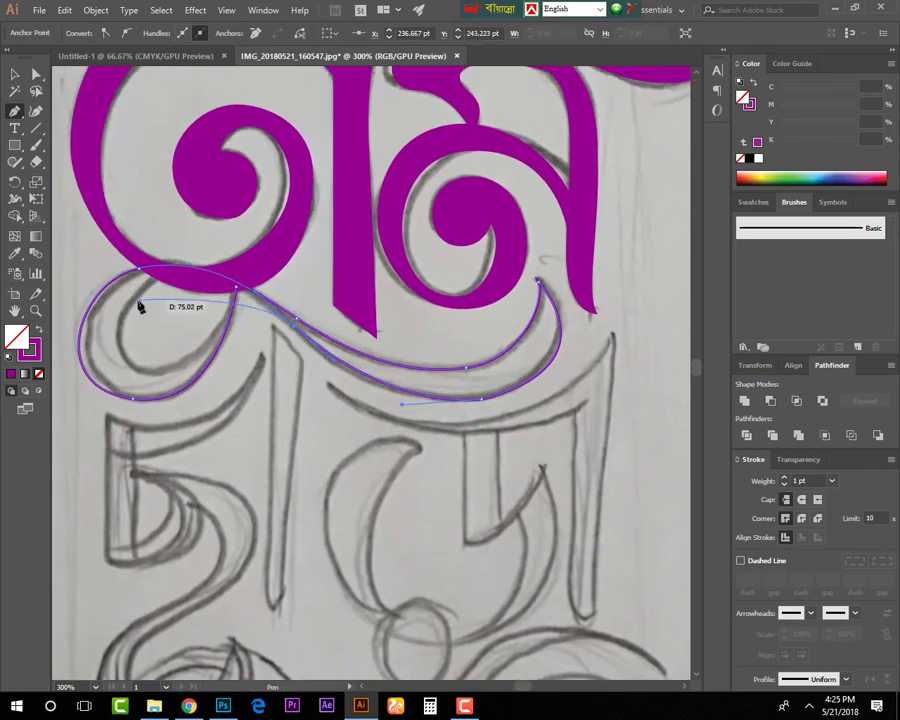
drag(140, 304, 176, 370)
click(240, 289)
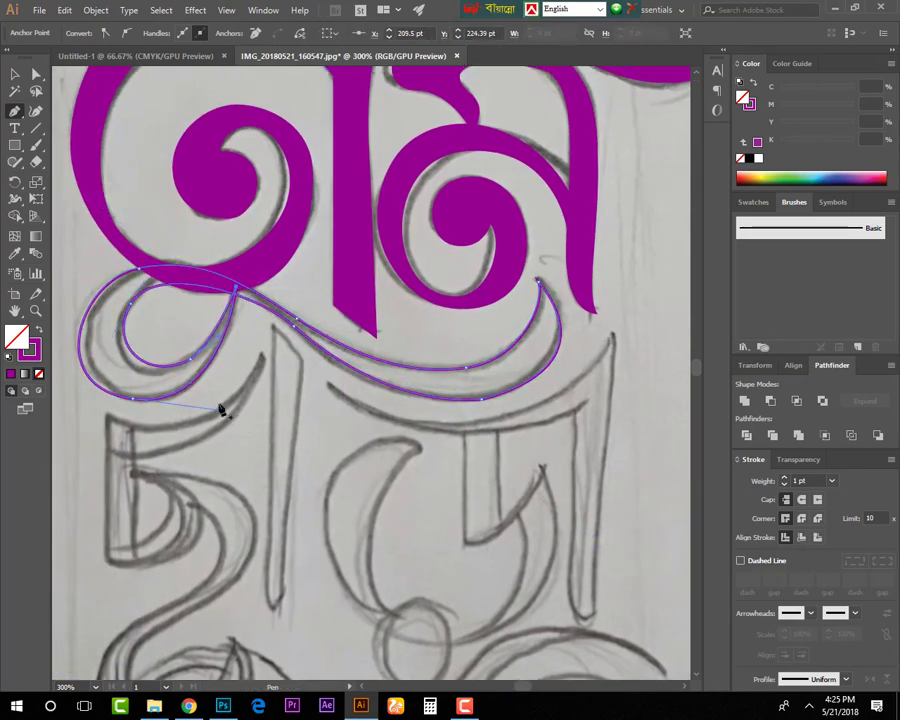
key(shift+x)
key(v)
click(127, 171)
scroll(205, 237, down, 3)
- Pen-trace the S-shaped letter's bowls and curves, undoing one stray segment
key(p)
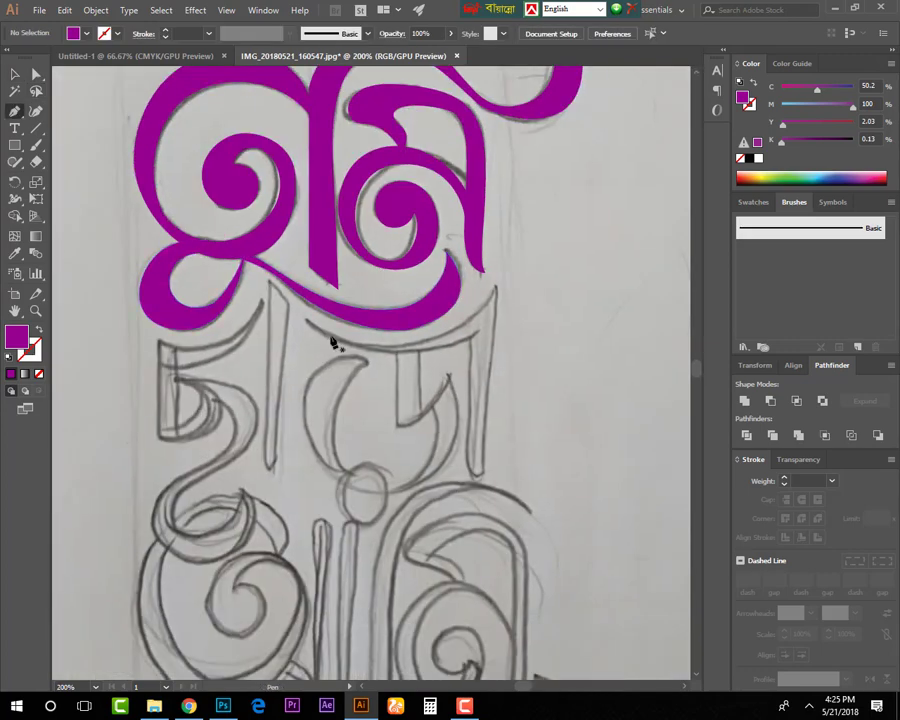
key(ctrl+plus)
drag(252, 279, 380, 314)
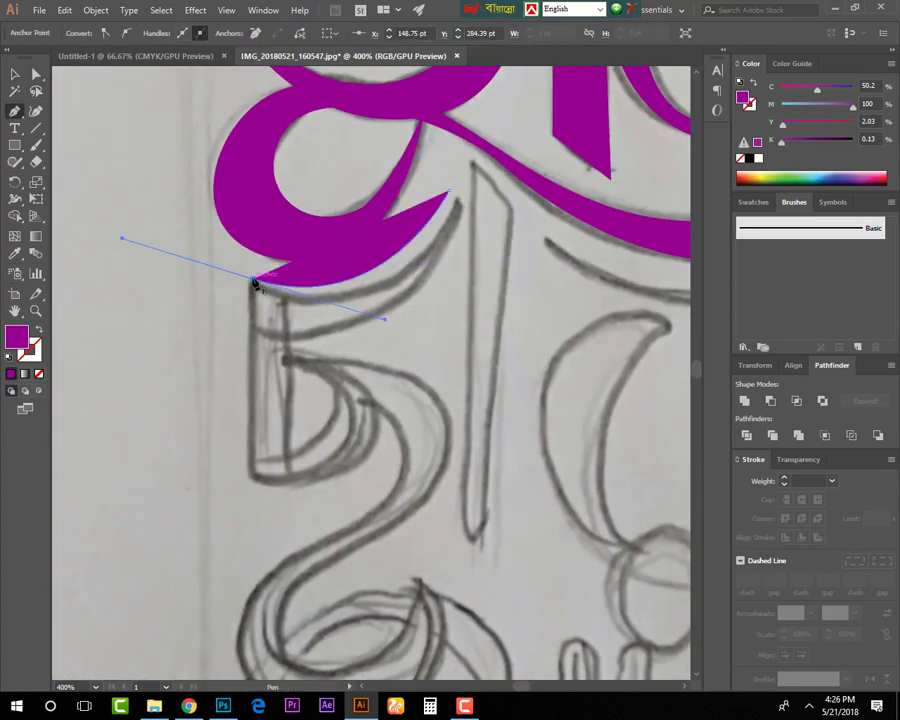
scroll(250, 348, down, 3)
drag(243, 335, 250, 348)
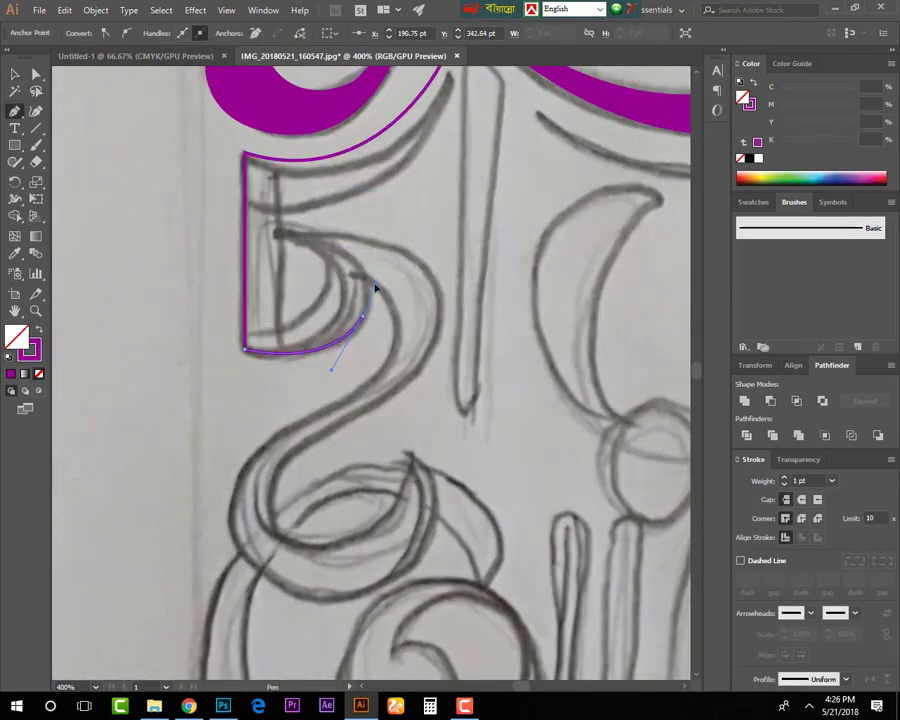
key(ctrl+z)
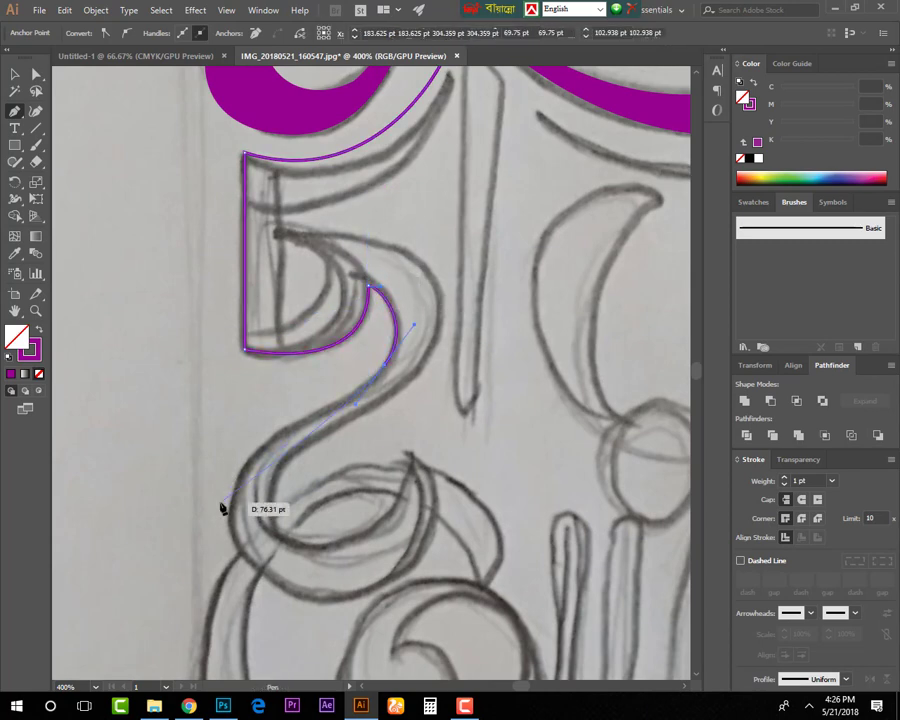
drag(226, 510, 270, 620)
drag(415, 457, 364, 416)
drag(290, 542, 215, 510)
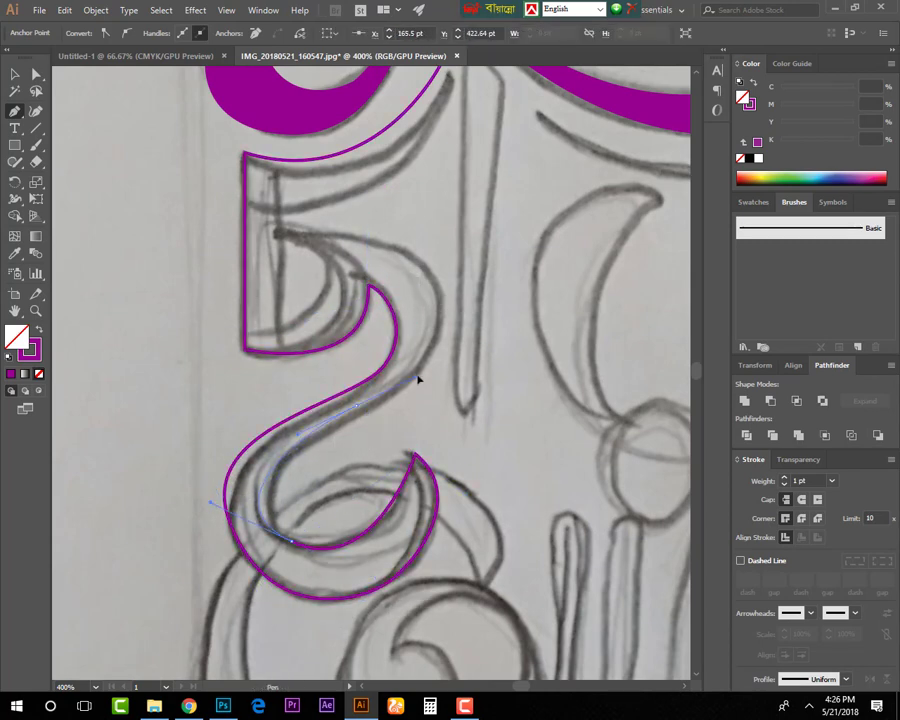
drag(453, 299, 457, 268)
drag(307, 235, 306, 240)
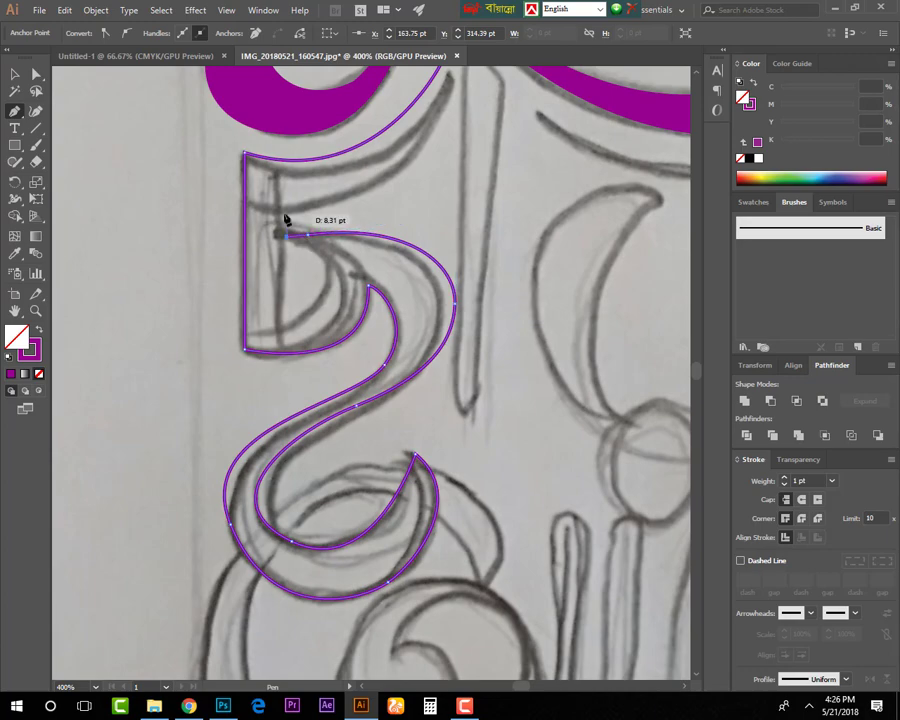
- Fill the S-shaped letter magenta, deselect it, and return to outline-only
scroll(285, 220, up, 3)
key(ctrl+minus)
key(ctrl+minus)
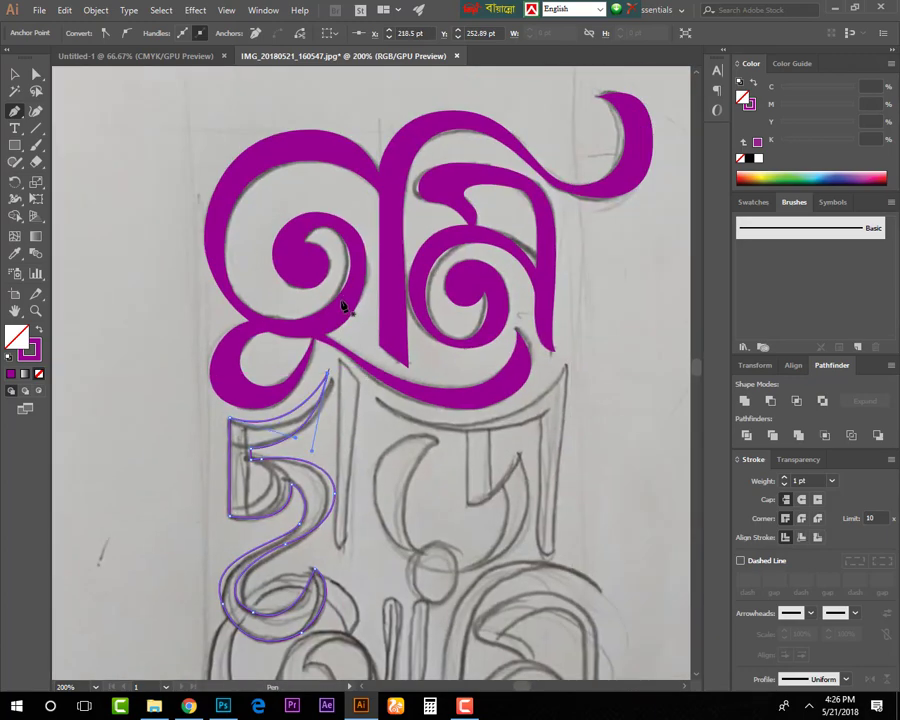
key(shift+x)
key(ctrl+shift+a)
scroll(190, 300, down, 3)
key(shift+x)
- Trace the thin vertical stroke with the Pen tool and fill it magenta
key(ctrl+plus)
key(ctrl+plus)
key(ctrl+plus)
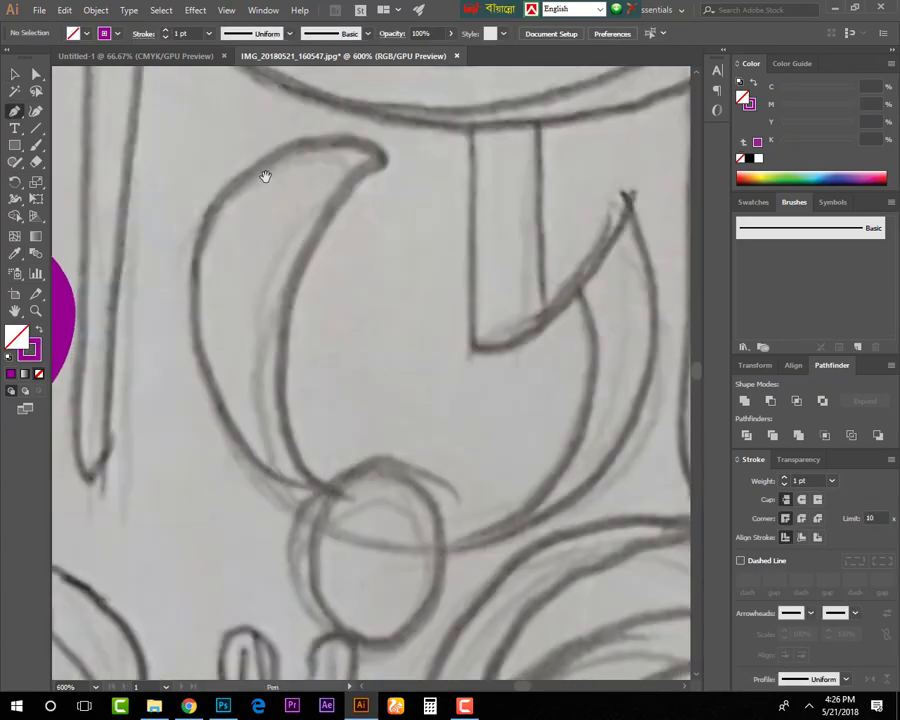
drag(265, 176, 300, 300)
click(286, 244)
drag(310, 490, 296, 338)
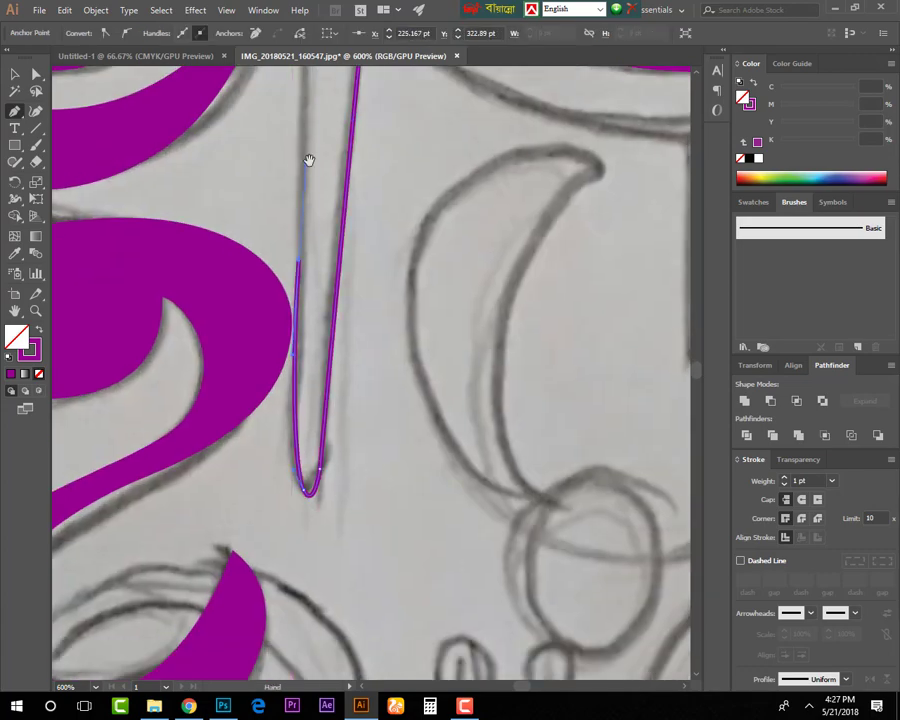
key(ctrl+minus)
key(ctrl+shift+a)
key(ctrl+minus)
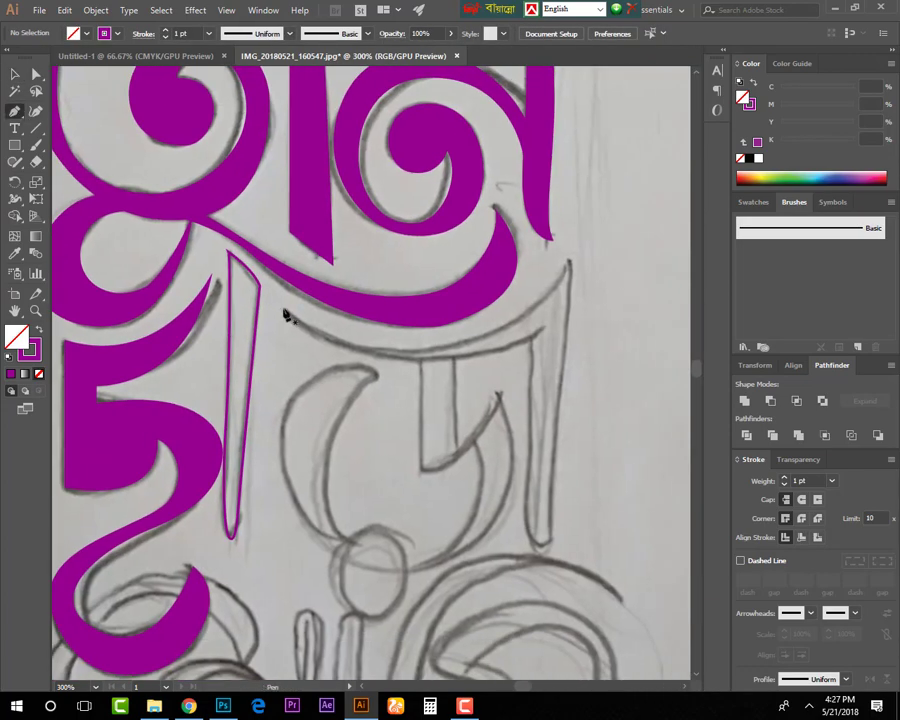
key(v)
click(231, 311)
key(shift+x)
- Trace the curved top stroke along the sketch beneath the top letters
drag(425, 347, 534, 343)
click(540, 546)
key(shift+x)
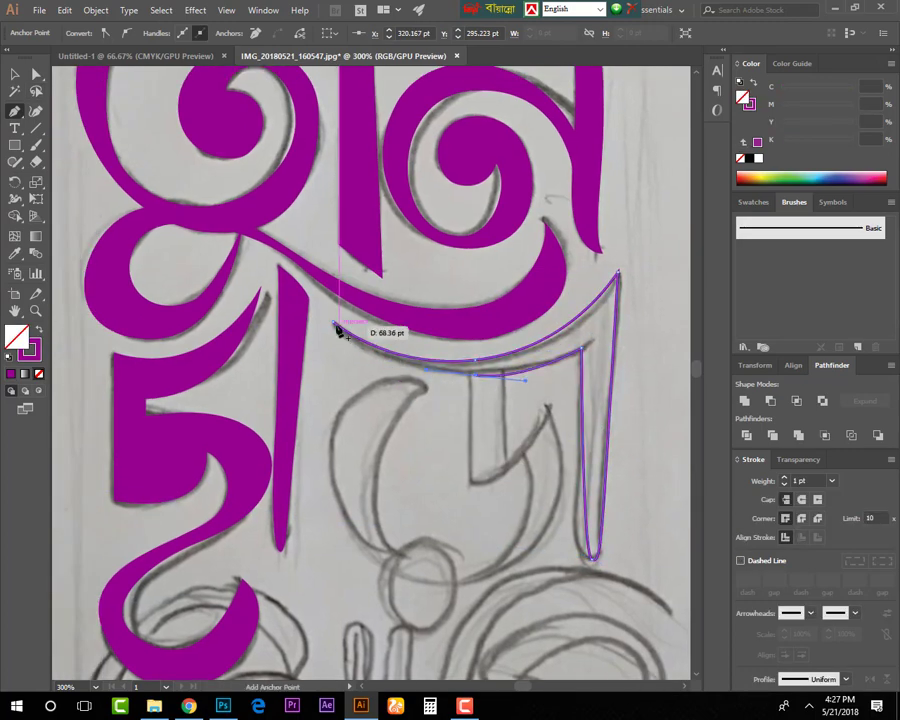
click(336, 328)
scroll(434, 320, down, 1)
- Outline the next letter, curving around its bottom, right side and inner edge
click(432, 318)
click(432, 425)
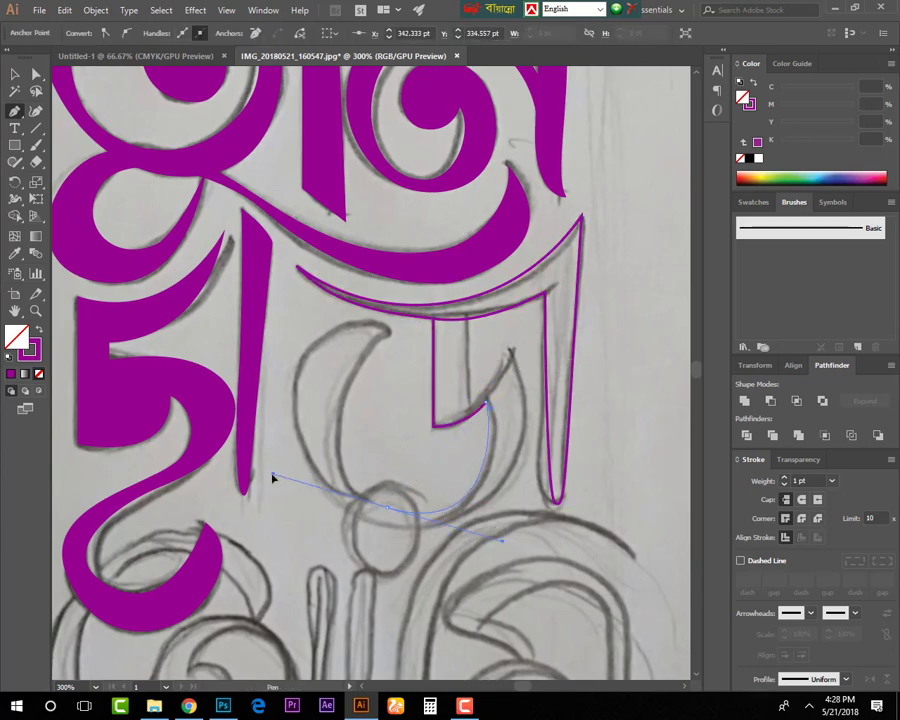
drag(443, 521, 487, 521)
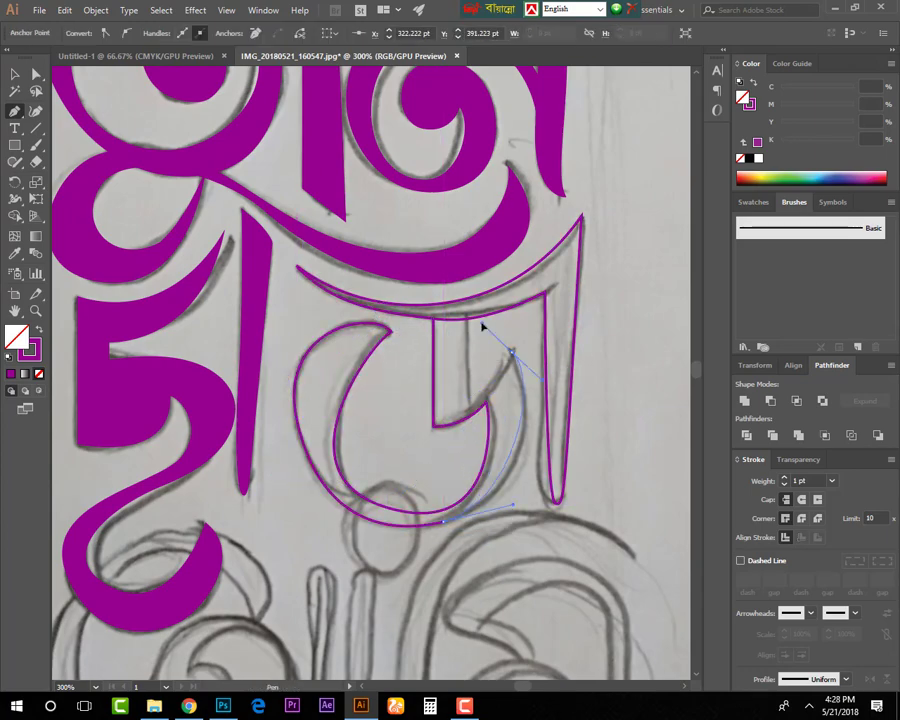
mouse_move(482, 327)
mouse_down()
mouse_move(470, 410)
mouse_move(496, 331)
mouse_up()
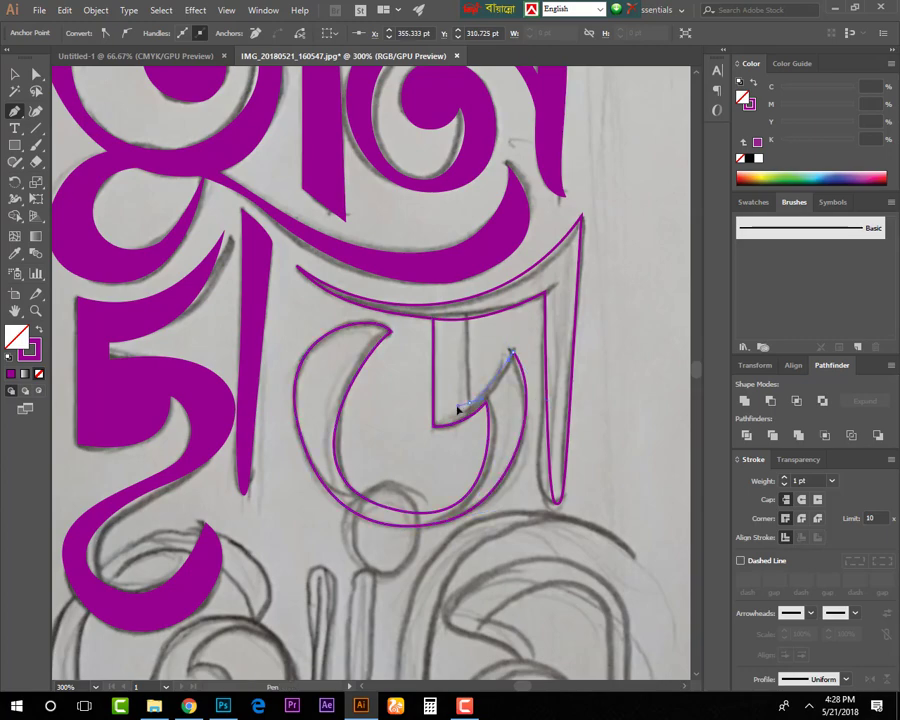
drag(468, 404, 457, 316)
scroll(593, 337, down, 1)
click(15, 145)
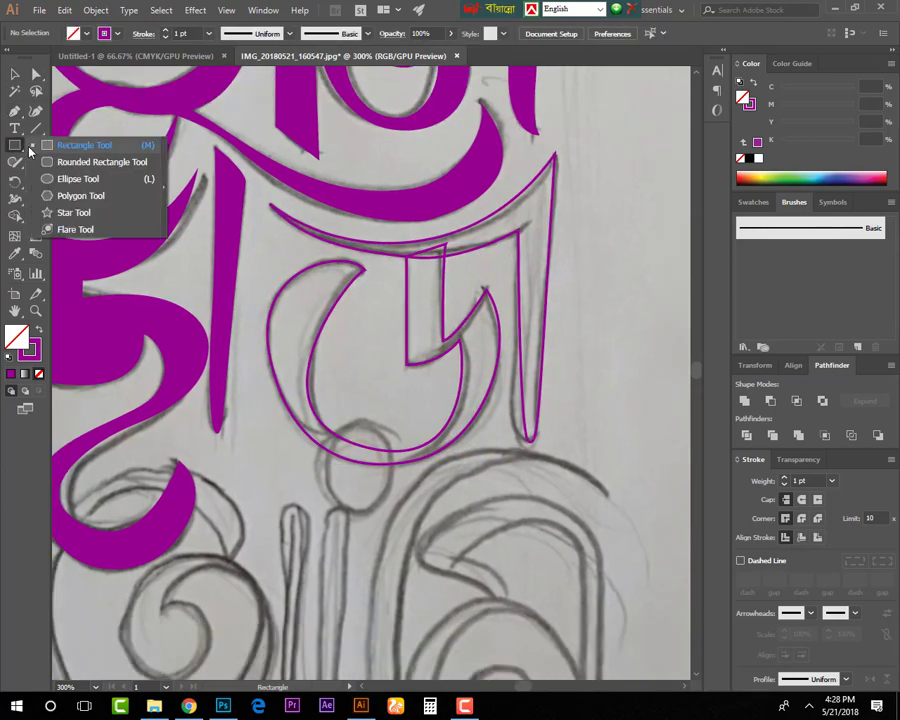
- Draw a round dot below the letter and fill the new outlines and dot magenta
click(80, 176)
drag(333, 427, 398, 490)
key(a)
click(450, 340)
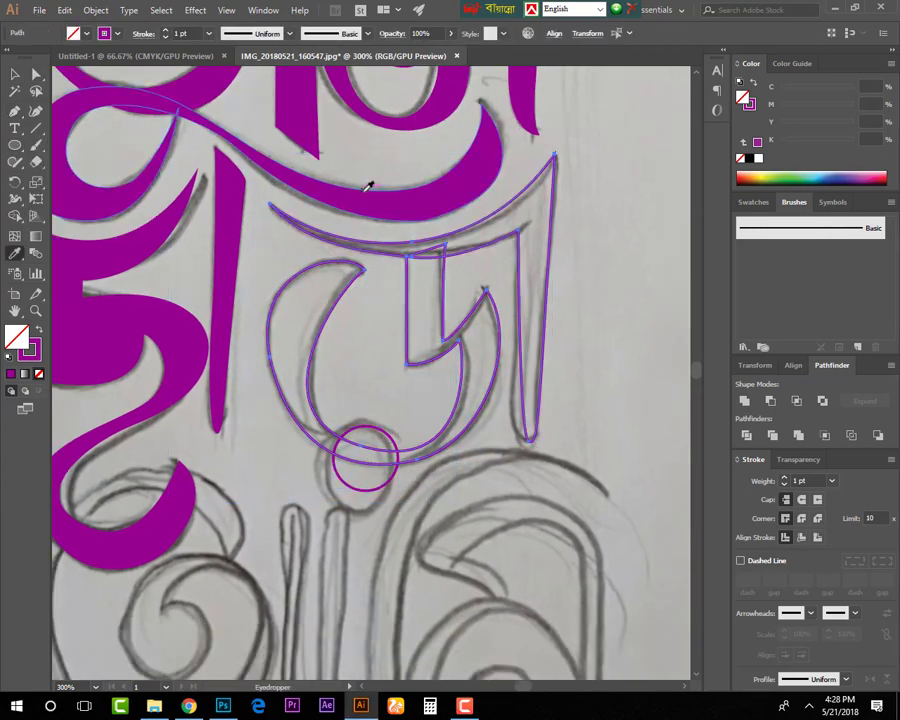
key(shift+x)
click(582, 290)
scroll(582, 290, down, 1)
click(372, 426)
- Move the magenta dot into place at the letter's bottom
key(i)
click(450, 250)
click(15, 74)
key(ctrl+minus)
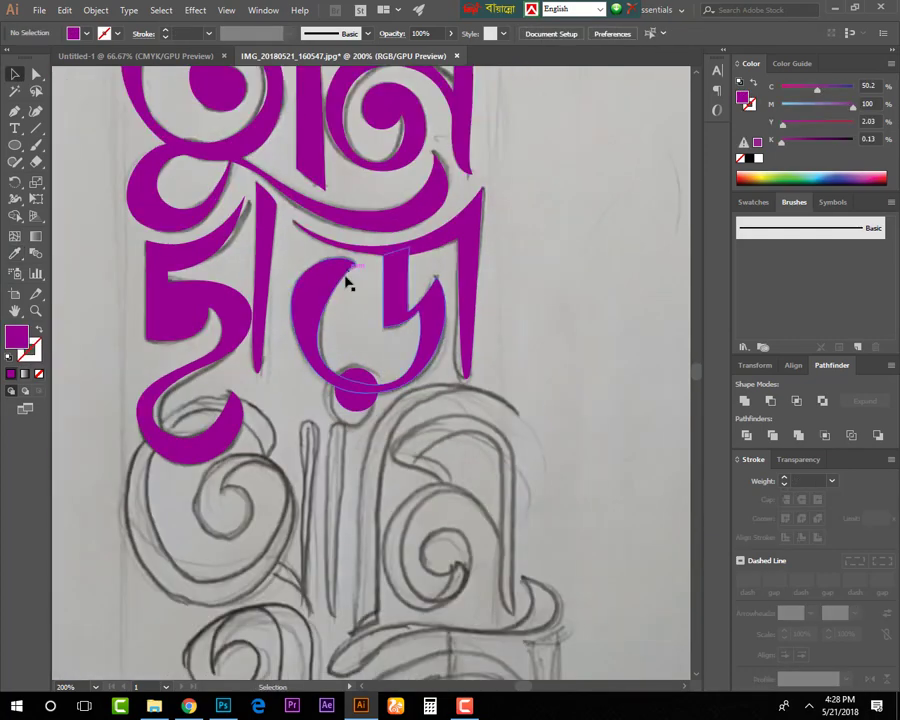
drag(352, 380, 358, 370)
scroll(520, 358, down, 1)
- Alt-drag a copy of the first letter's swirl down onto the third-row letter
scroll(532, 278, down, 3)
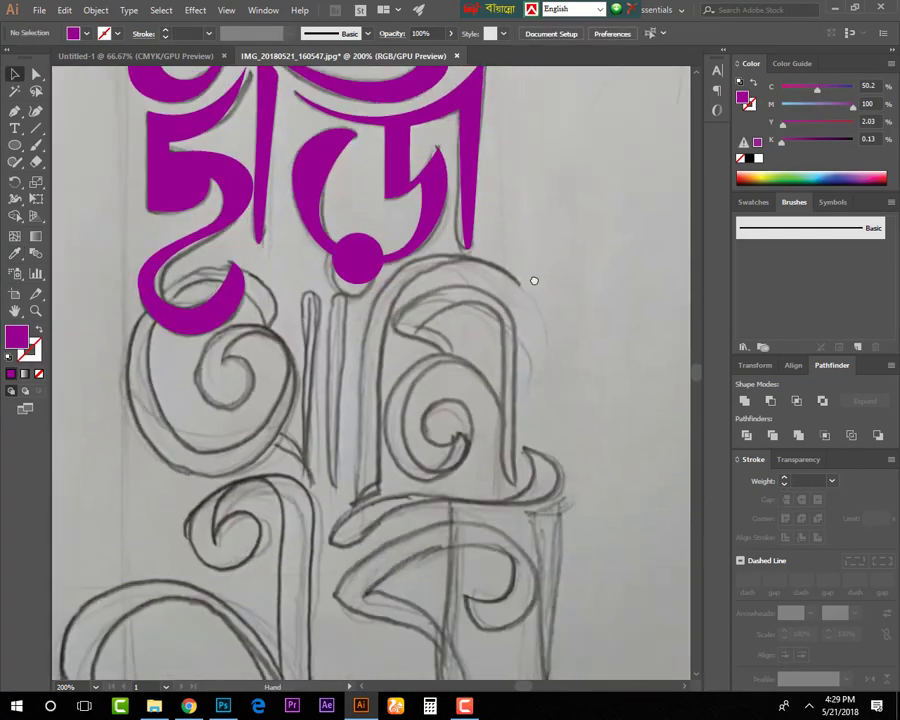
key(a)
key(ctrl+minus)
scroll(340, 350, down, 1)
key(v)
click(265, 420)
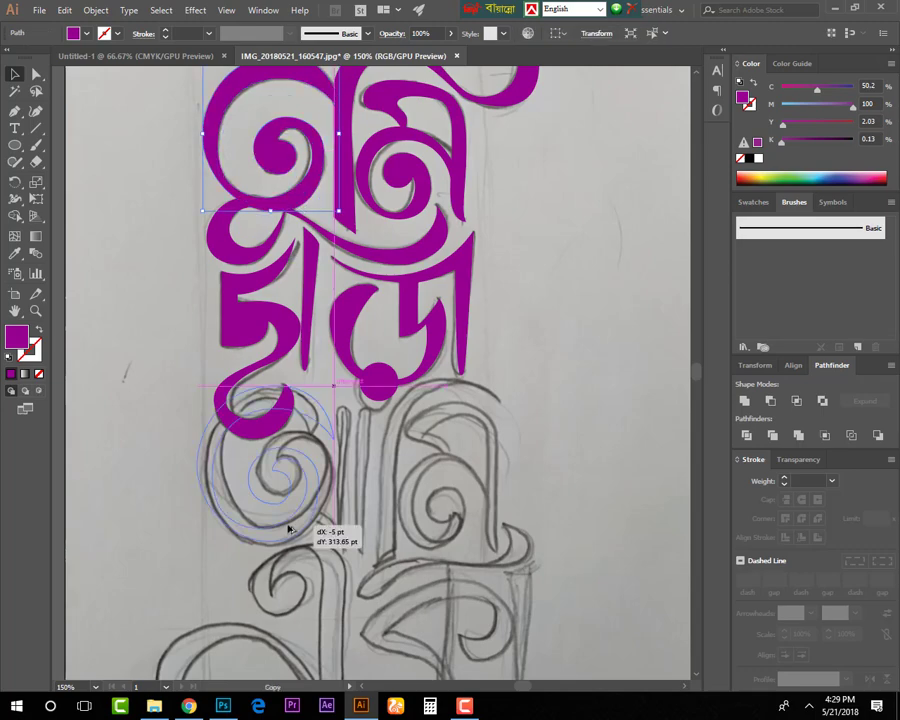
drag(300, 440, 341, 465)
- Draw the round centre circle inside the swirl, undoing a trial comma reshape
key(ctrl+plus)
key(ctrl+plus)
scroll(410, 430, down, 5)
key(l)
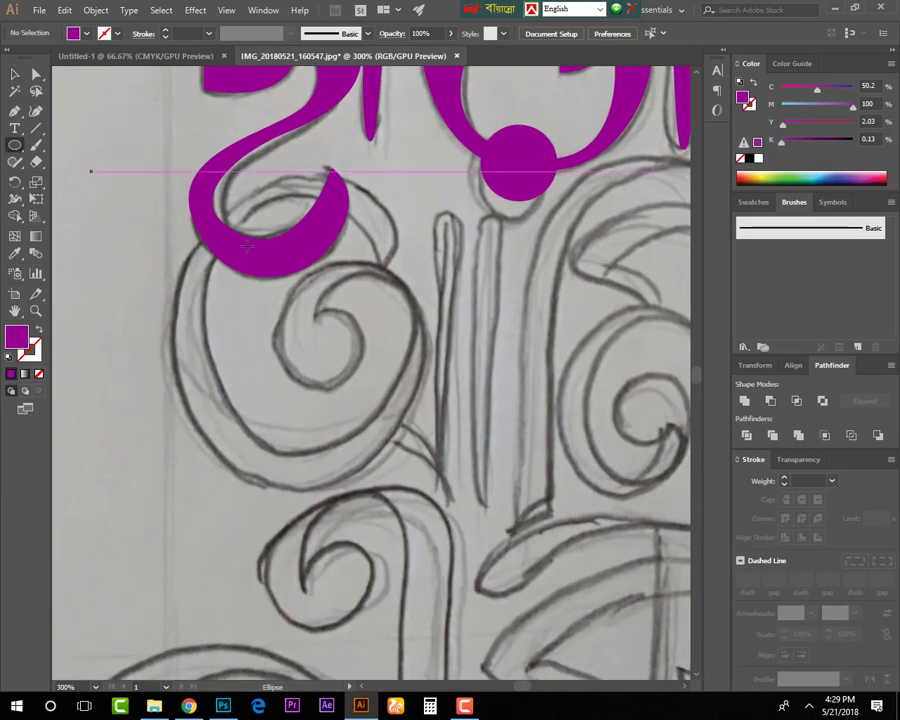
drag(286, 304, 360, 380)
key(shift+c)
click(320, 307)
drag(375, 262, 490, 270)
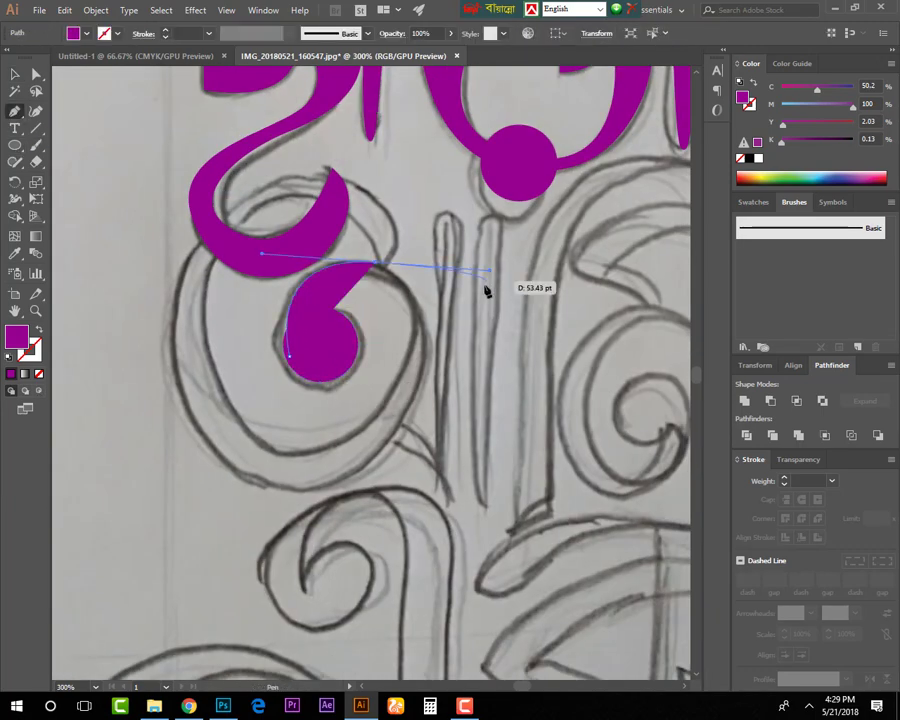
key(ctrl+z)
key(ctrl+z)
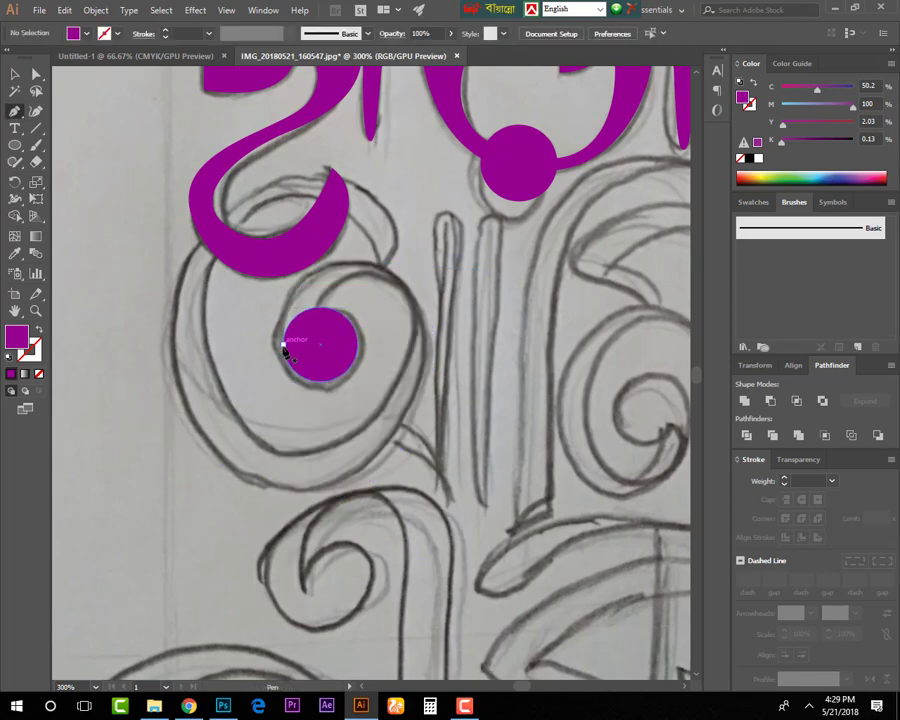
- Pen-trace the swirl's outer edge and its inner edge ending in the round centre
drag(404, 424, 403, 428)
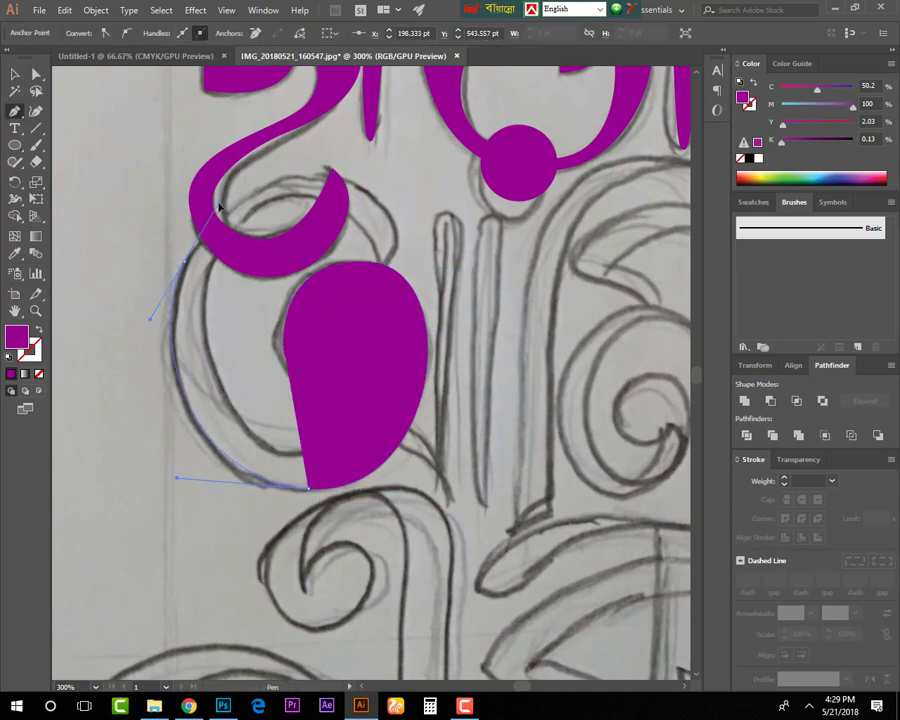
drag(330, 172, 410, 230)
drag(372, 264, 352, 213)
drag(248, 216, 151, 272)
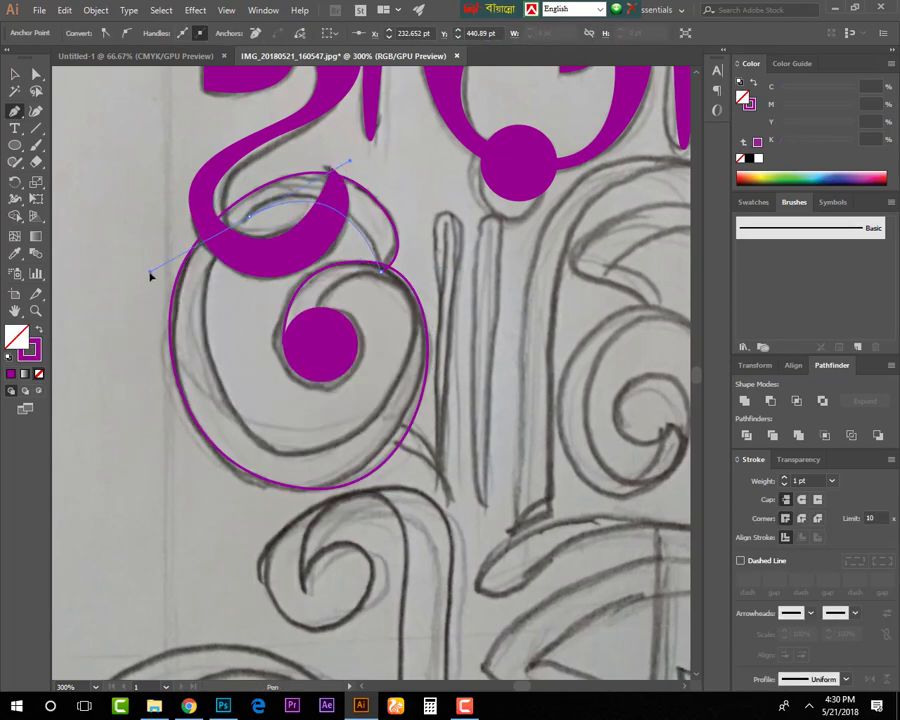
drag(300, 448, 400, 440)
drag(410, 322, 408, 320)
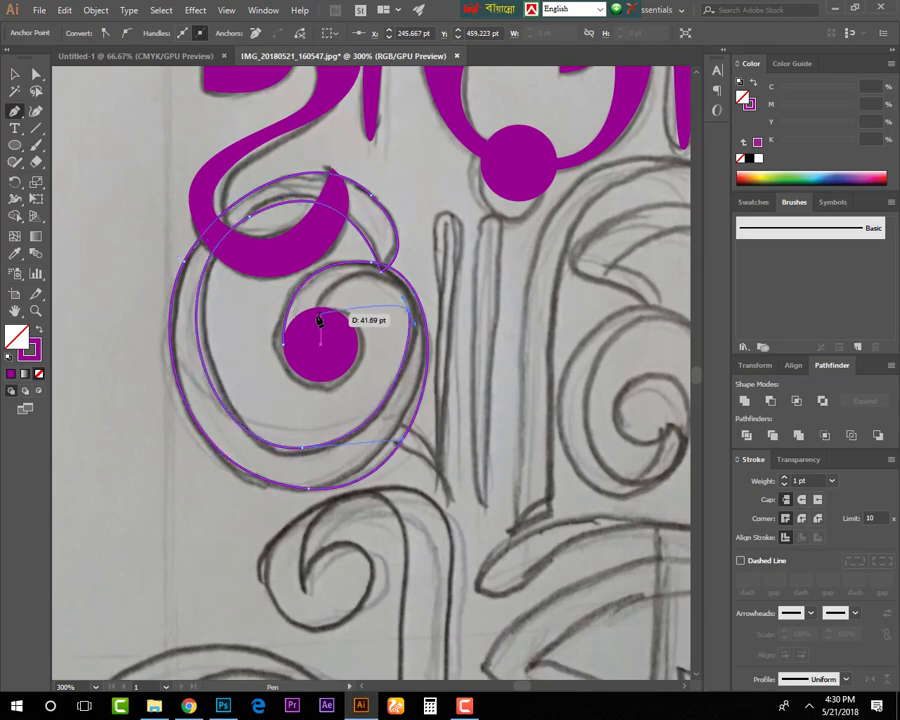
drag(310, 322, 322, 262)
ctrl+click(74, 115)
- Swap the swirl outline's stroke to fill so the letter becomes solid magenta
key(a)
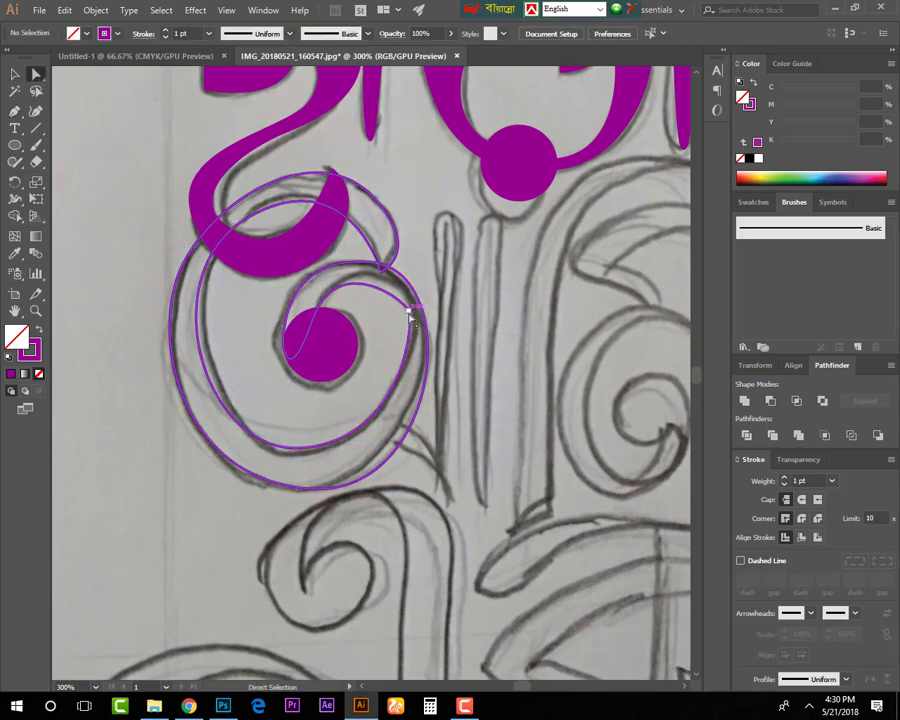
click(412, 318)
key(v)
click(227, 366)
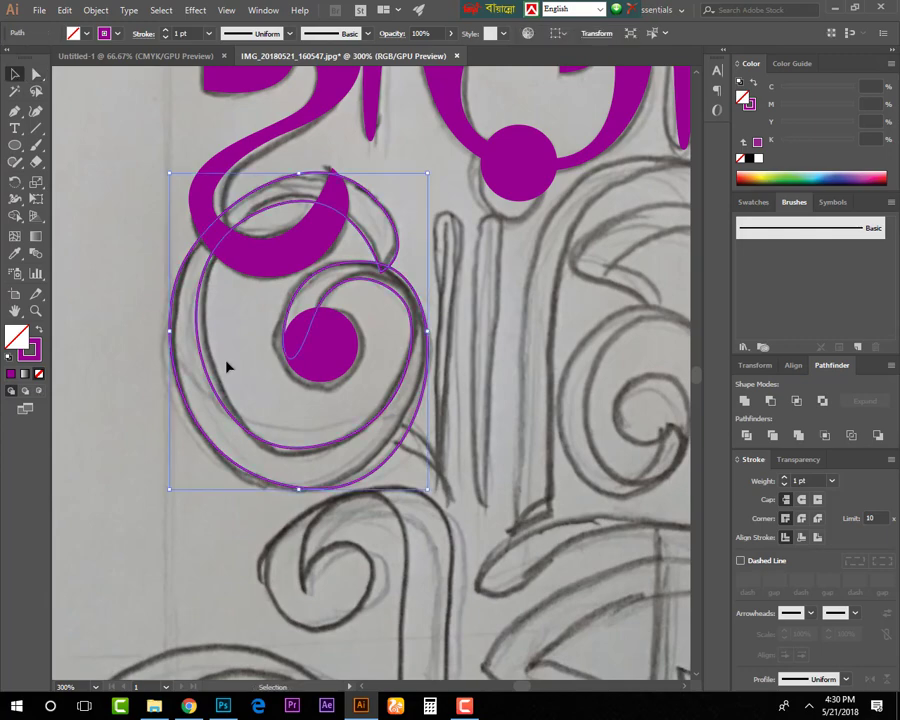
key(shift+x)
click(103, 268)
scroll(103, 268, down, 2)
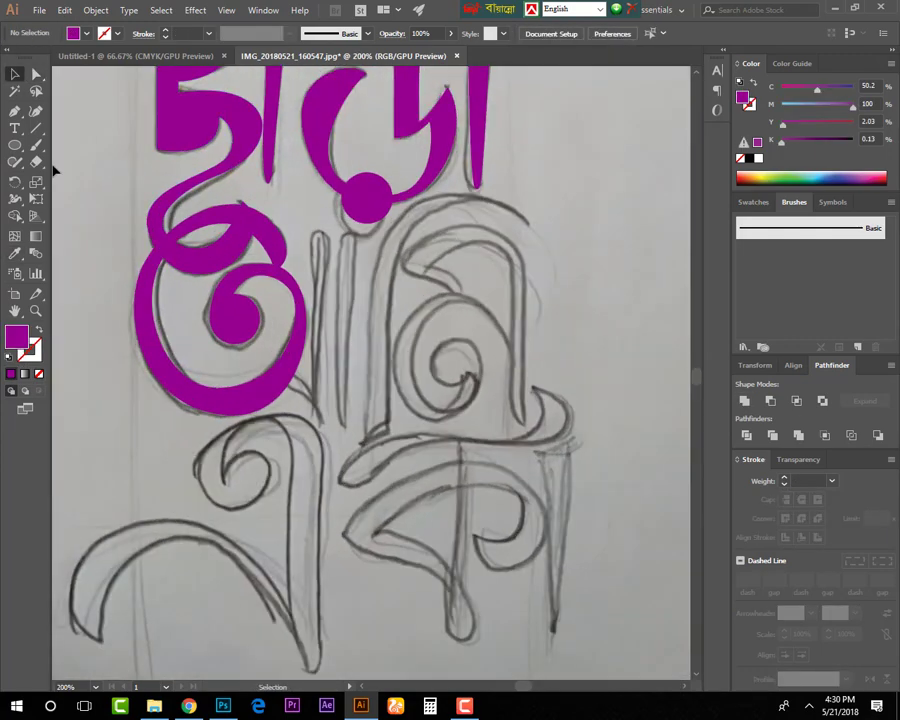
- Draw the two vertical stem rectangles beside the swirl letter
drag(320, 422, 321, 422)
drag(342, 243, 355, 435)
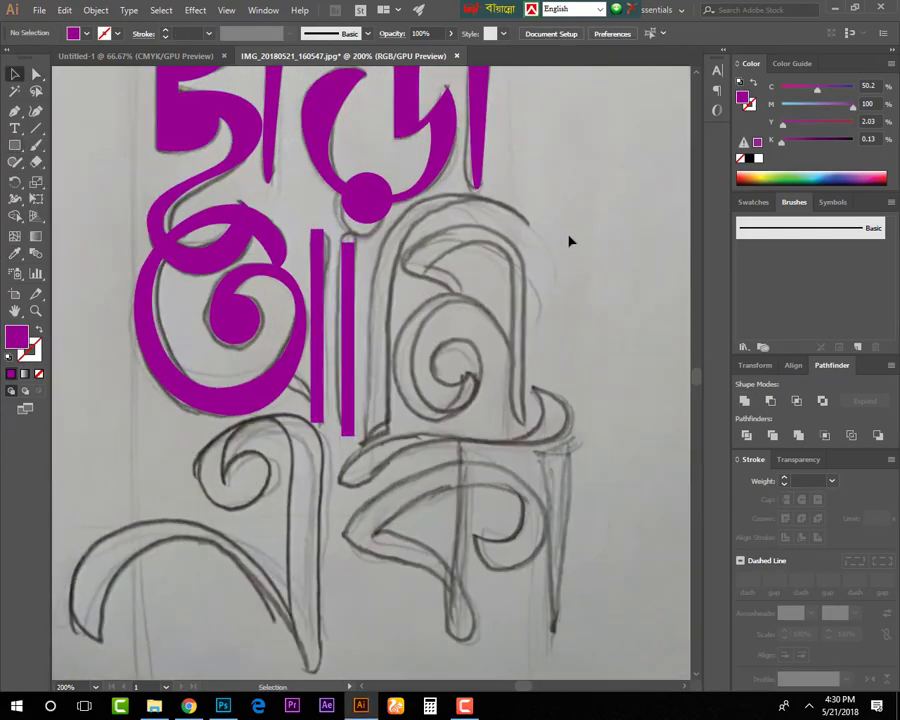
scroll(241, 404, up, 2)
- Pen a tapered tail spike and move its tip down to the stem's bottom
key(p)
click(330, 365)
drag(347, 318, 356, 330)
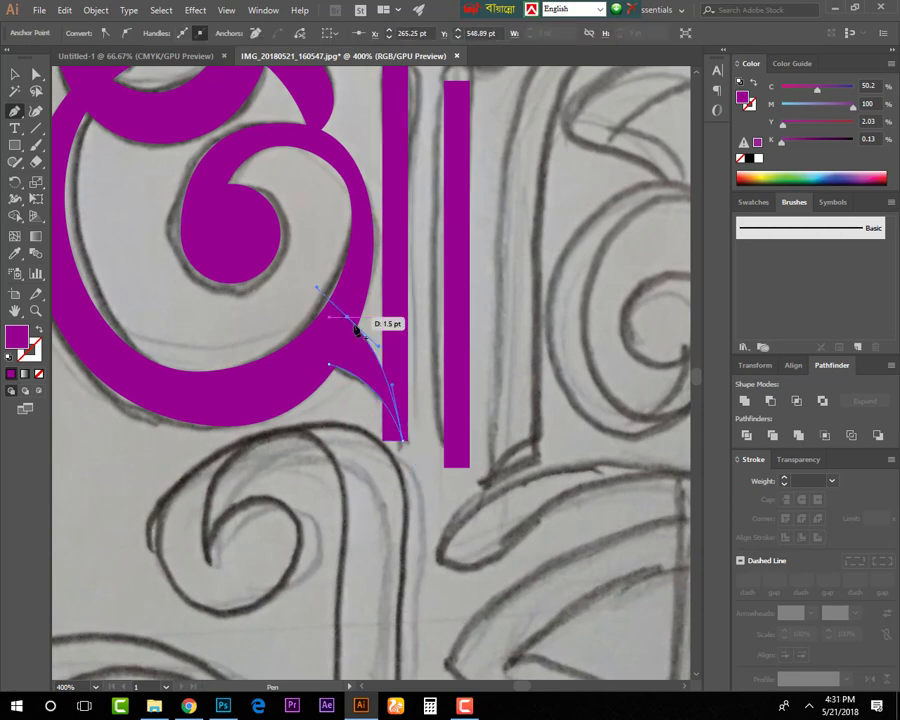
key(a)
click(398, 354)
drag(407, 443, 407, 450)
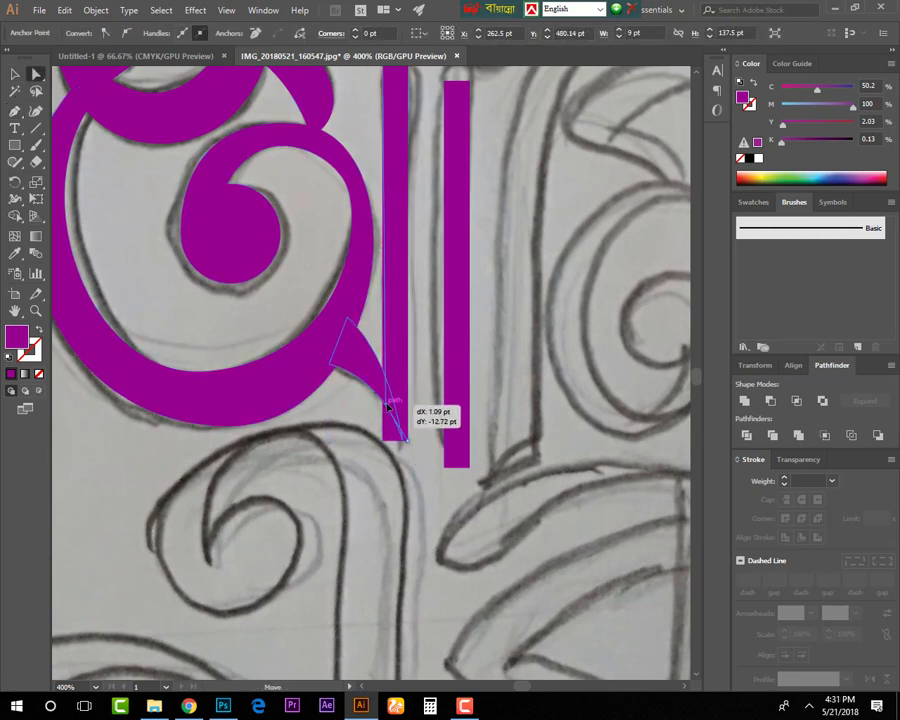
key(ctrl+shift+a)
- Unite the tail spike with the swirl letter in Pathfinder
key(a)
click(402, 432)
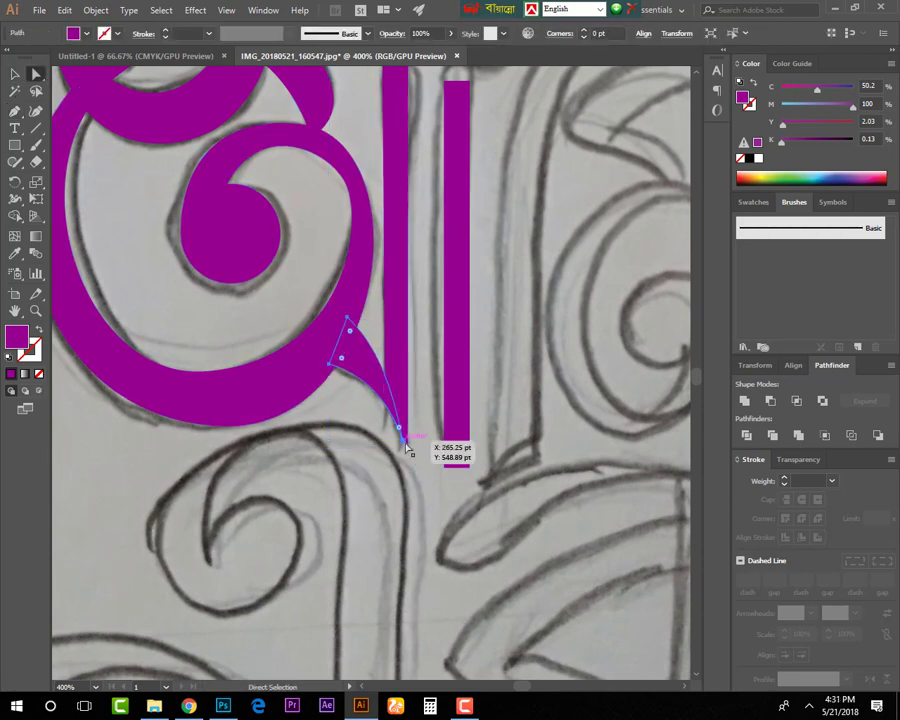
key(ctrl+a)
click(740, 400)
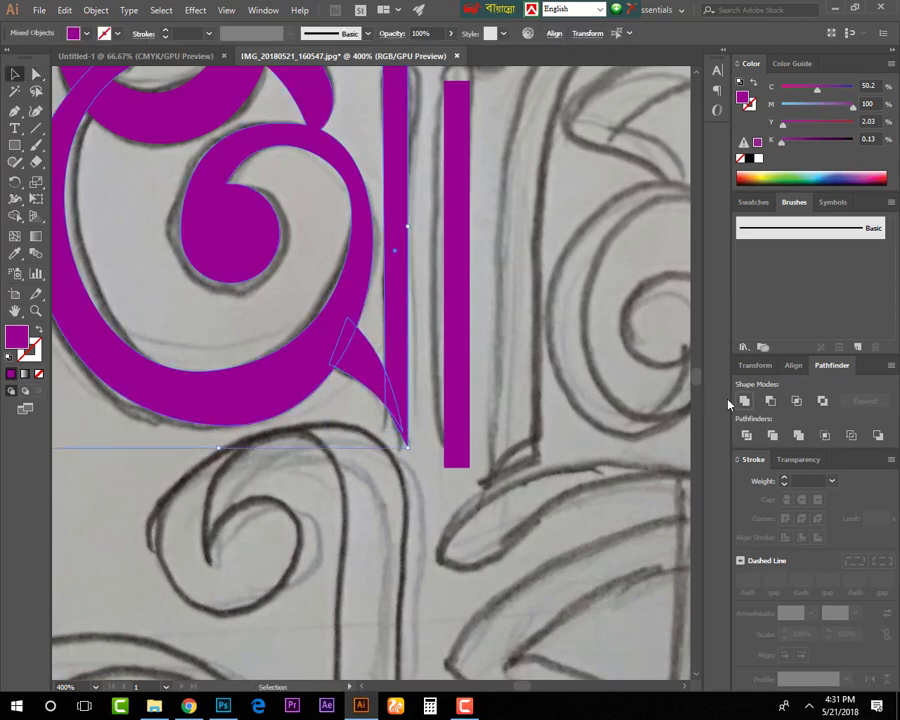
key(ctrl+shift+a)
click(401, 422)
- Drag the stem's top anchor so the stem stands upright
key(ctrl+shift+a)
key(ctrl+minus)
key(ctrl+minus)
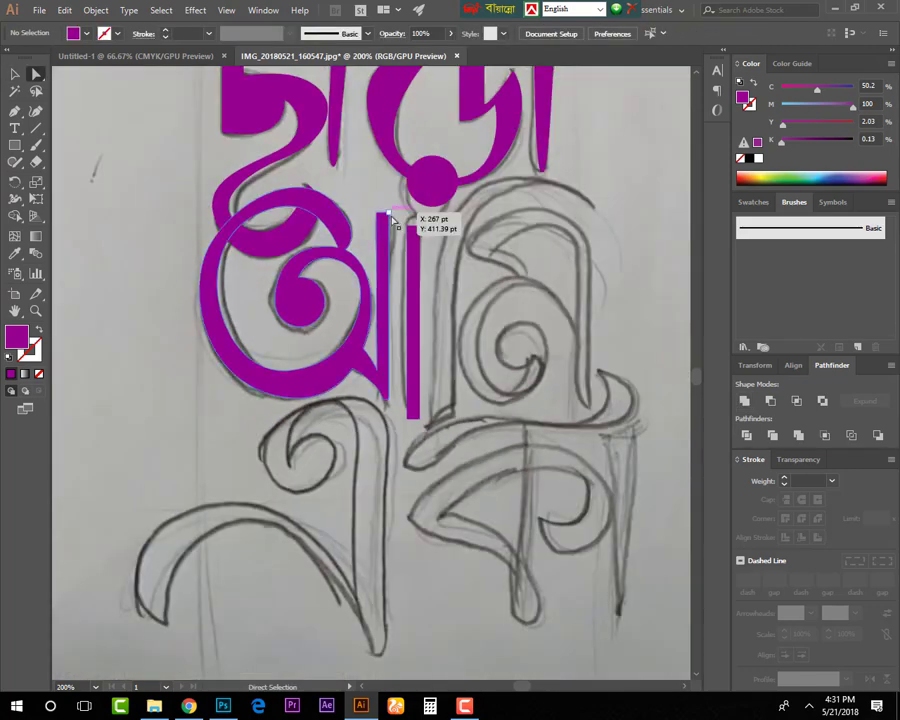
click(384, 222)
key(ctrl+shift+a)
drag(384, 222, 410, 230)
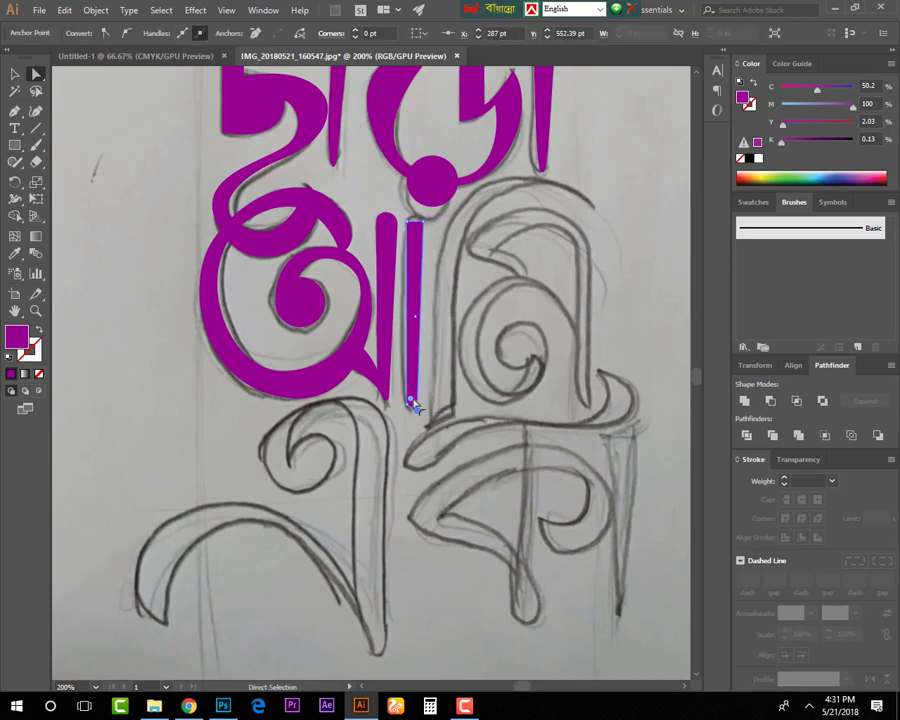
- Round the stem's top corner with the live-corner widget
key(ctrl+shift+a)
scroll(414, 406, up, 2)
scroll(476, 456, up, 1)
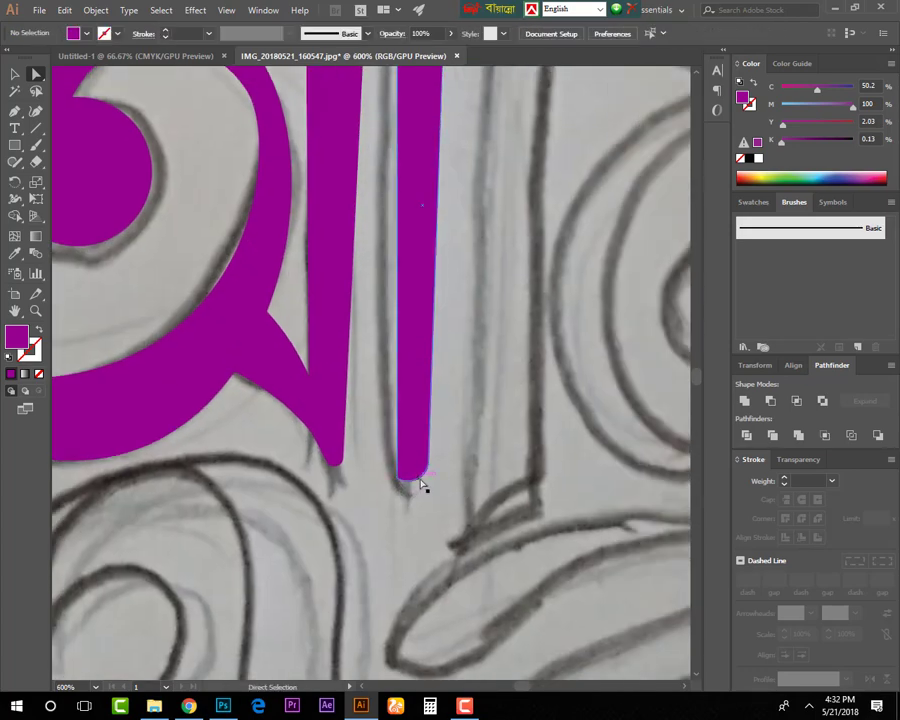
scroll(468, 422, down, 2)
drag(396, 322, 395, 327)
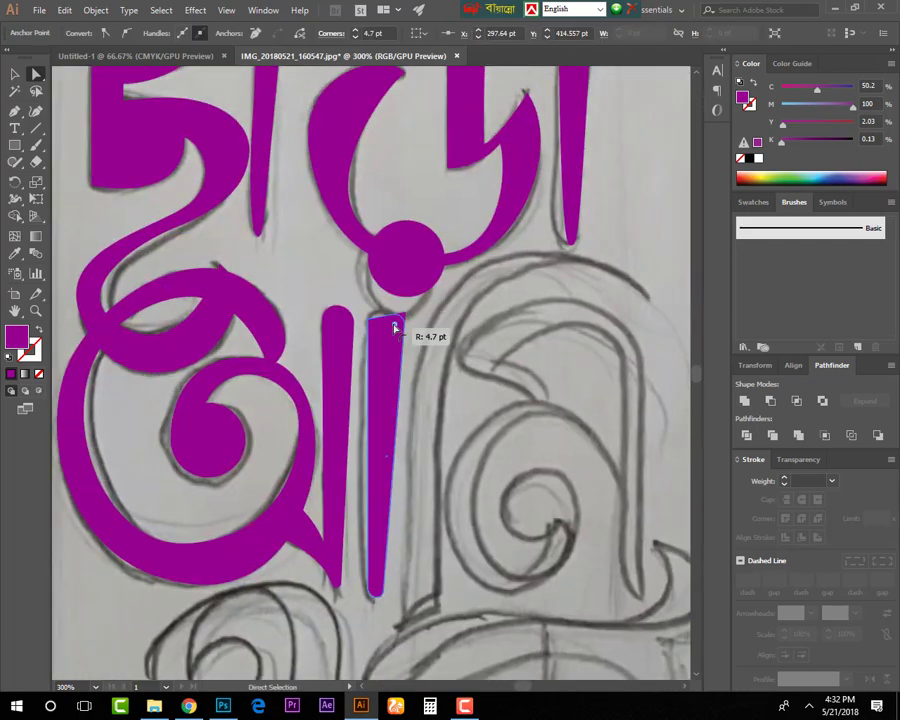
key(ctrl+shift+a)
scroll(374, 374, down, 2)
- Pen the arched letter's outer edge from its bottom over the top to the upper-right tip
scroll(285, 507, up, 2)
key(p)
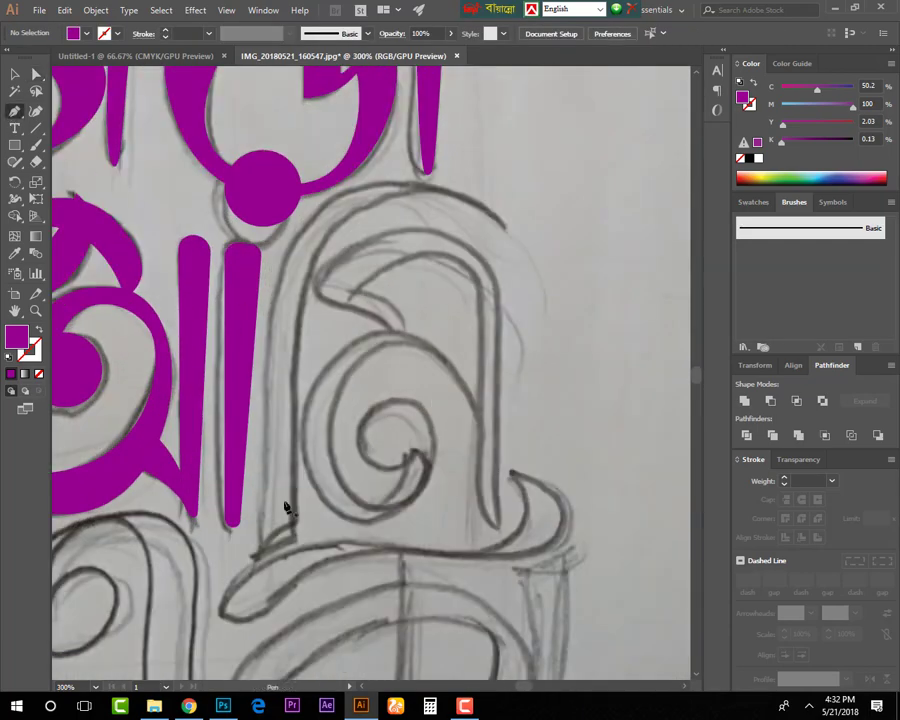
click(259, 547)
click(278, 246)
drag(456, 187, 584, 232)
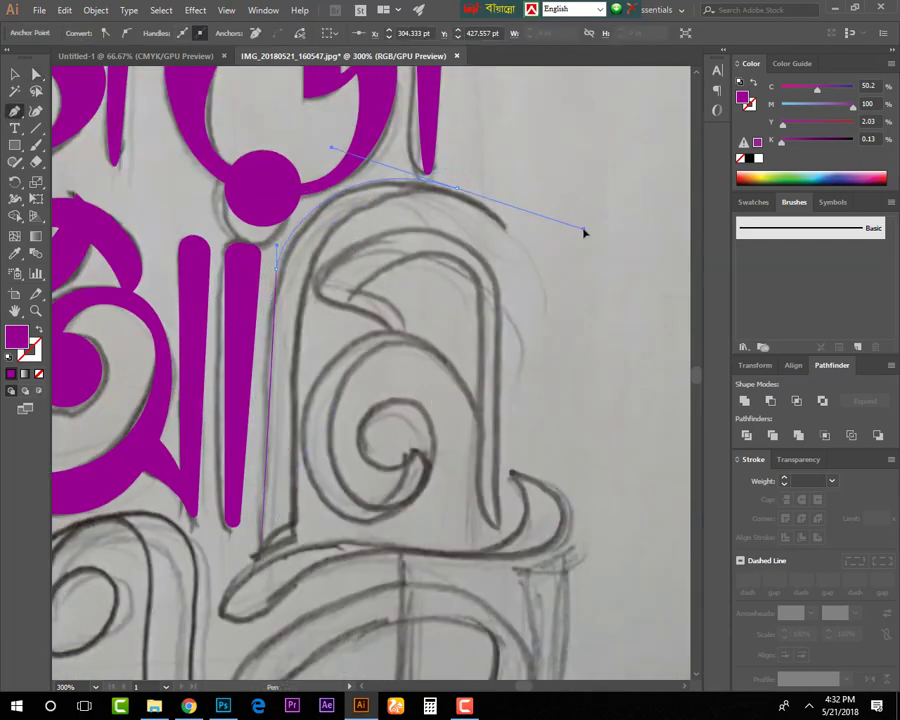
click(505, 229)
key(shift+x)
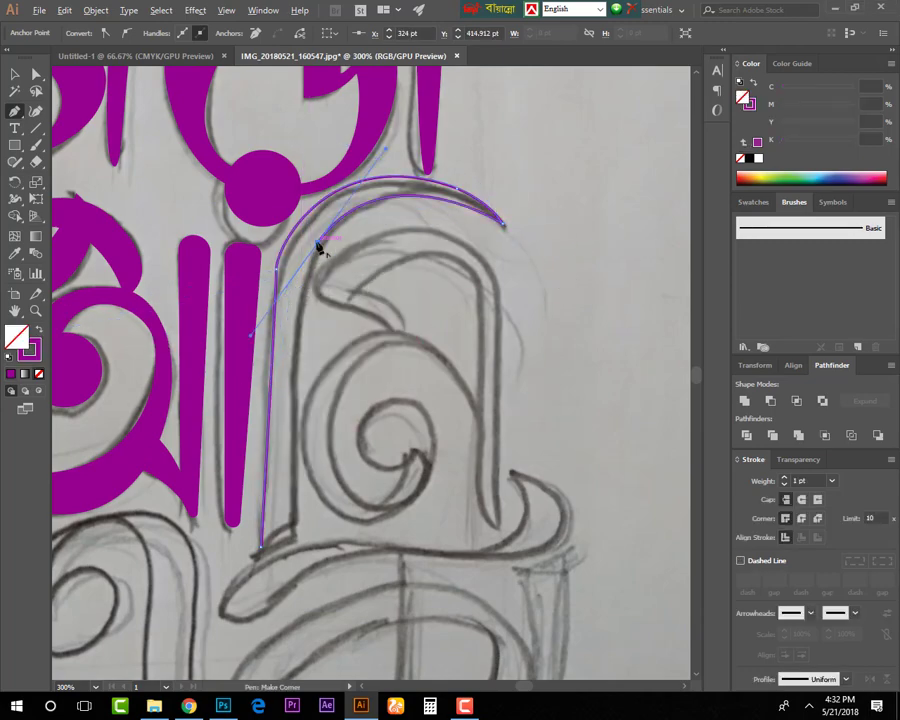
- Close the arched letter along its inner edge and fill it magenta
click(300, 330)
click(297, 545)
click(260, 547)
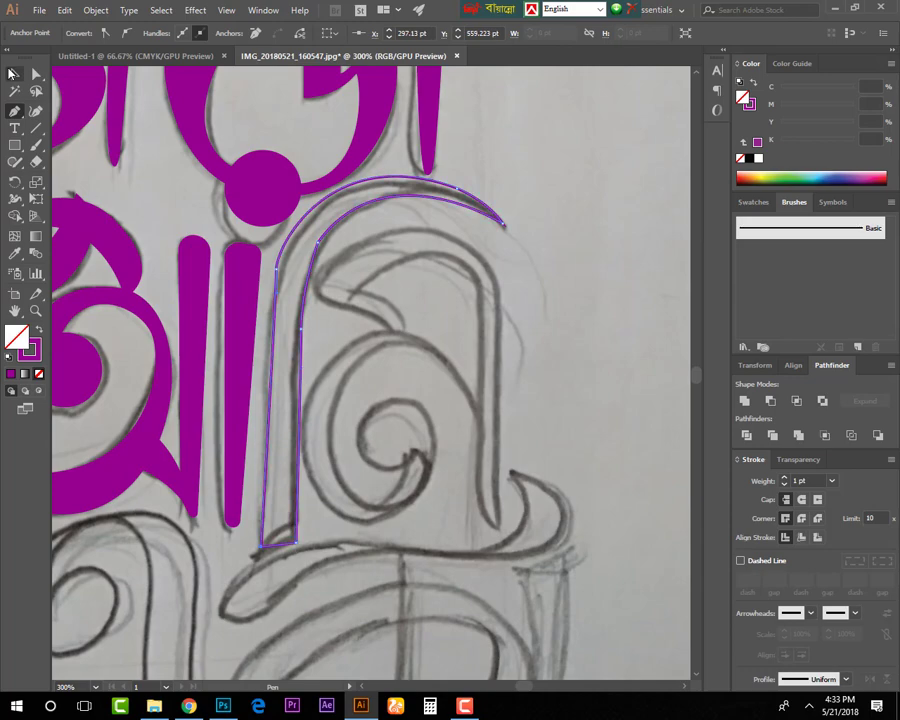
click(12, 73)
key(shift+x)
click(550, 191)
- Round the arched letter's inner top corner with Direct Selection
key(a)
click(320, 249)
drag(446, 317, 393, 300)
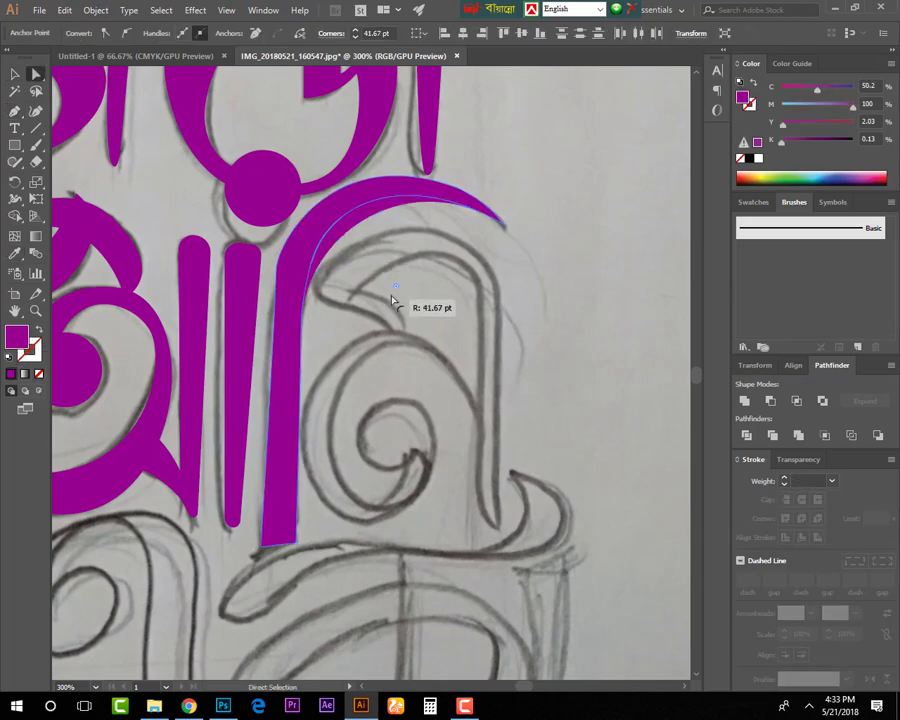
click(506, 254)
key(ctrl+1)
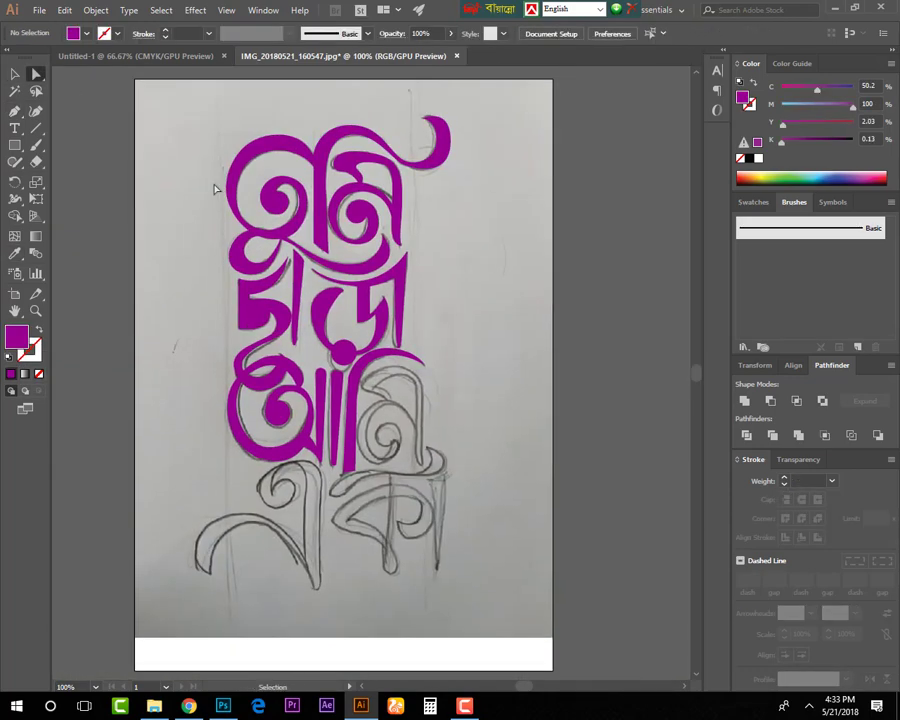
key(ctrl+plus)
key(ctrl+plus)
key(ctrl+plus)
- Discard a stray pen shape and Alt-drag a copy of মি from তুমি onto the আমি sketch
click(398, 222)
click(518, 326)
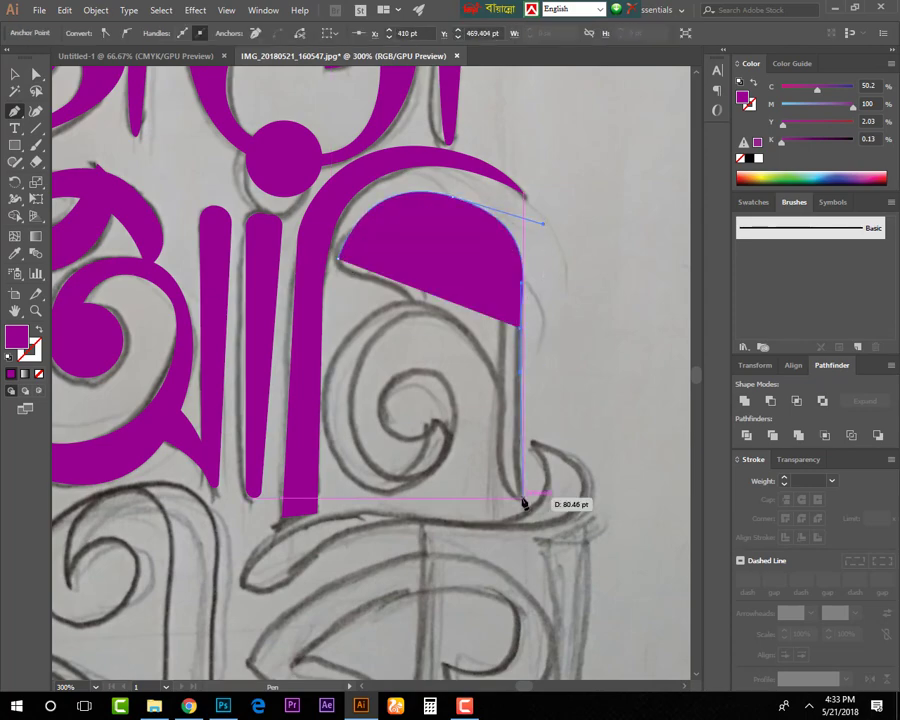
key(ctrl+z)
key(ctrl+z)
key(ctrl+z)
key(ctrl+minus)
key(a)
key(ctrl+minus)
key(ctrl+minus)
key(ctrl+minus)
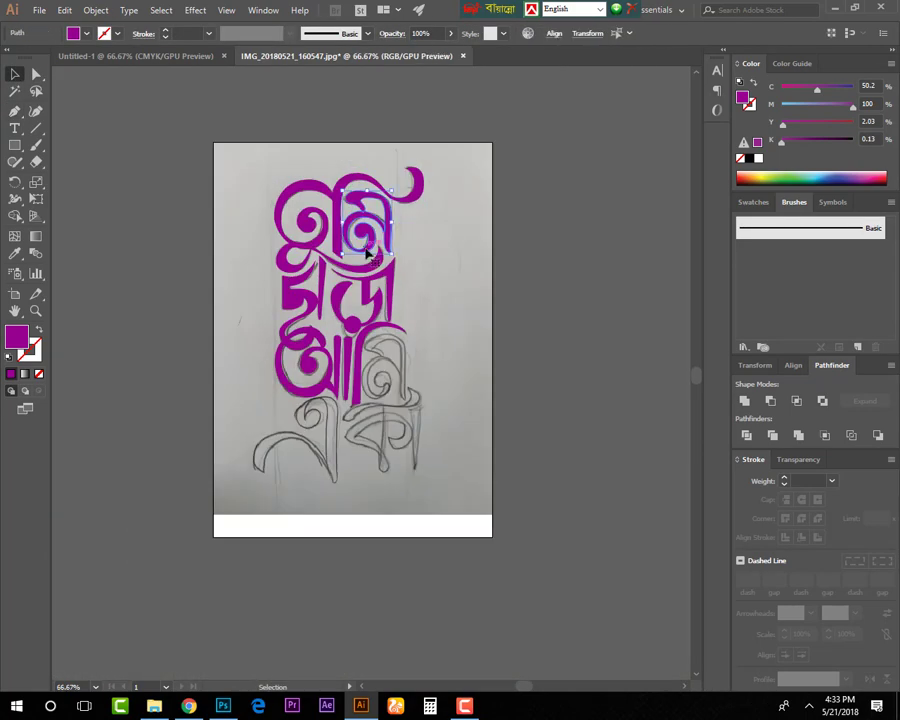
drag(367, 255, 386, 396)
key(ctrl+plus)
key(ctrl+plus)
key(ctrl+plus)
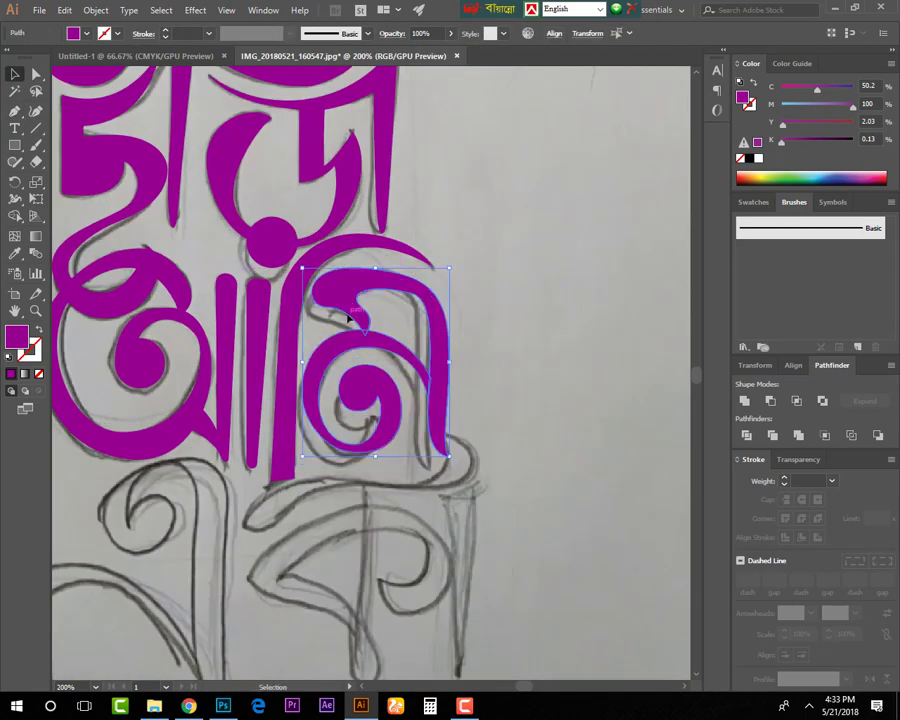
- Begin tracing the এ with the Pen, outlining its top curl and the curve toward the stem
click(470, 394)
key(p)
key(ctrl+plus)
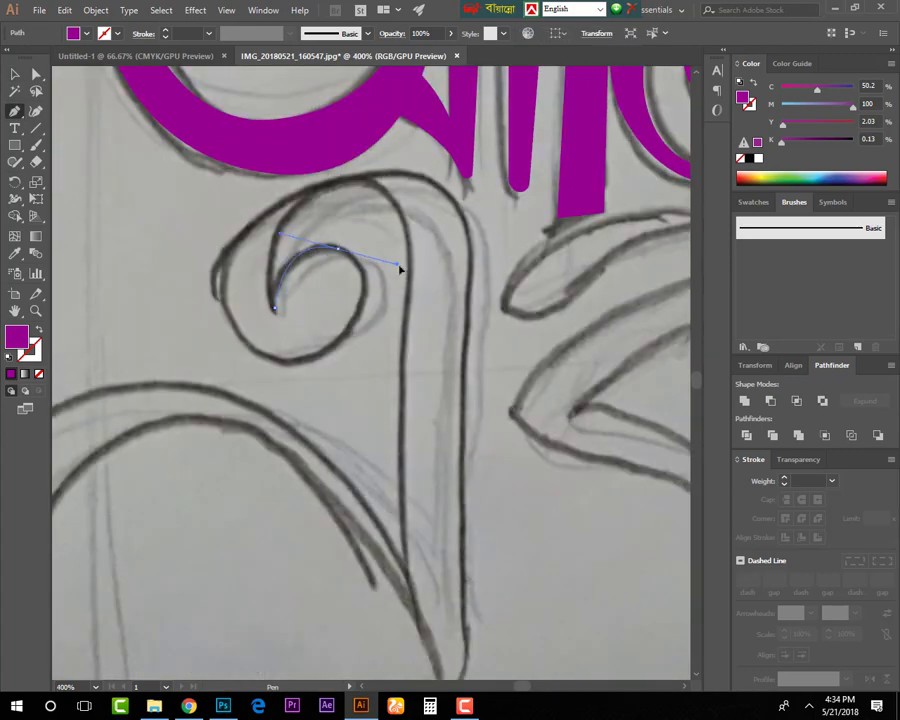
drag(399, 268, 249, 225)
drag(330, 180, 424, 171)
mouse_move(462, 340)
mouse_down()
mouse_move(462, 456)
mouse_move(405, 445)
mouse_up()
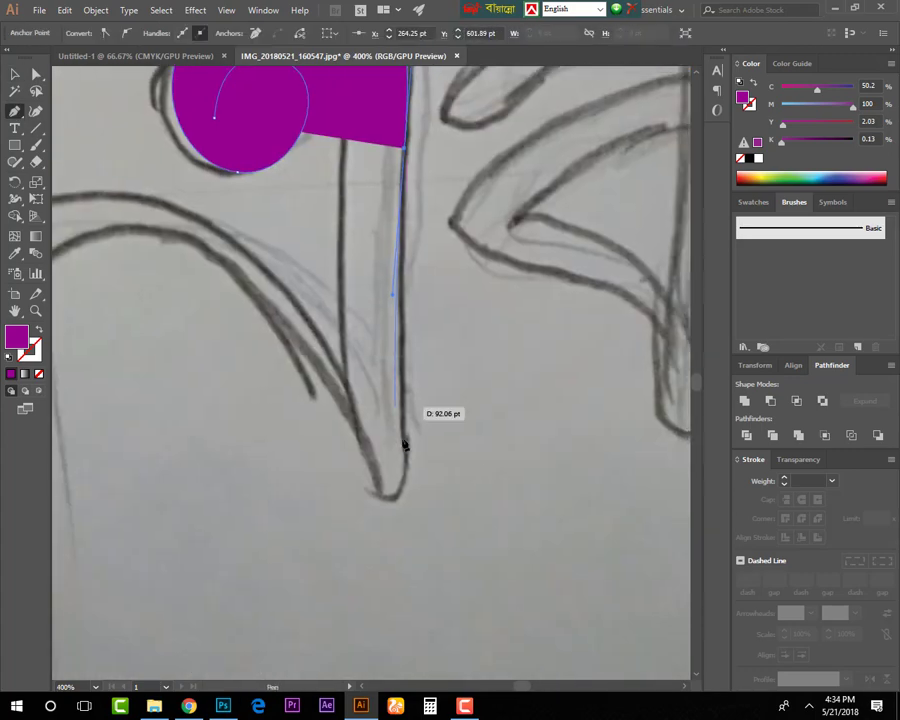
key(ctrl+minus)
drag(327, 274, 265, 289)
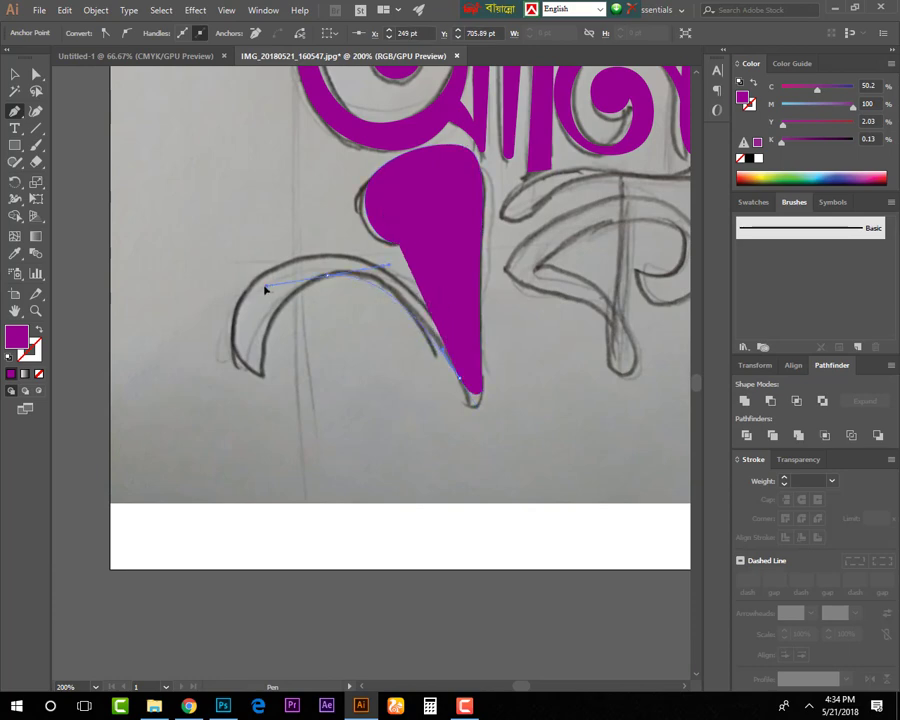
- Finish the এ outline along its wide arc, bottom tip and right stem, closing the path
key(shift+x)
drag(261, 365, 265, 383)
drag(287, 258, 388, 206)
drag(471, 396, 471, 413)
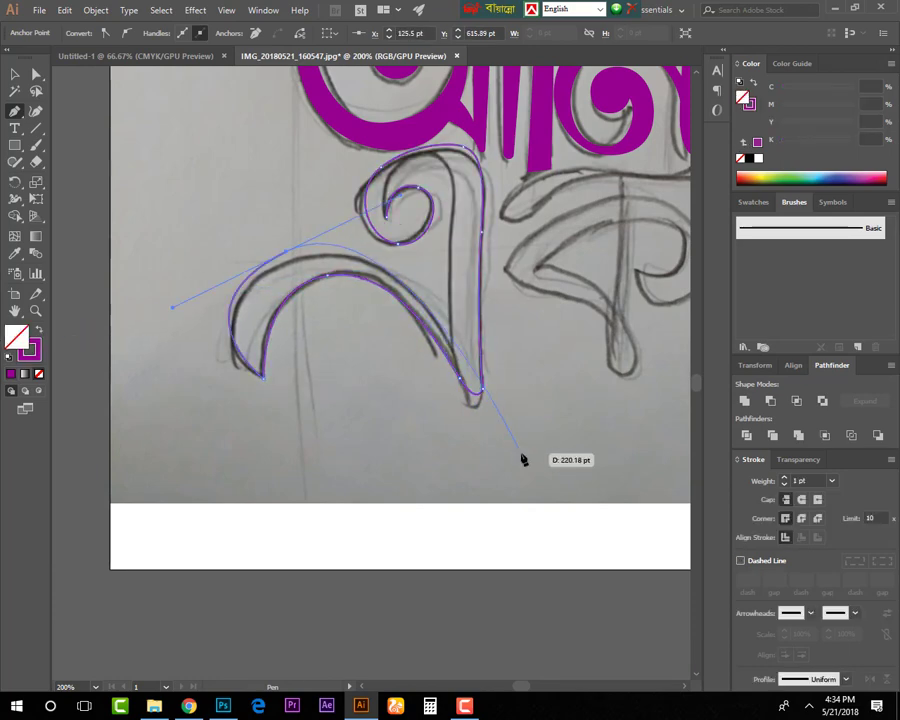
drag(452, 345, 452, 352)
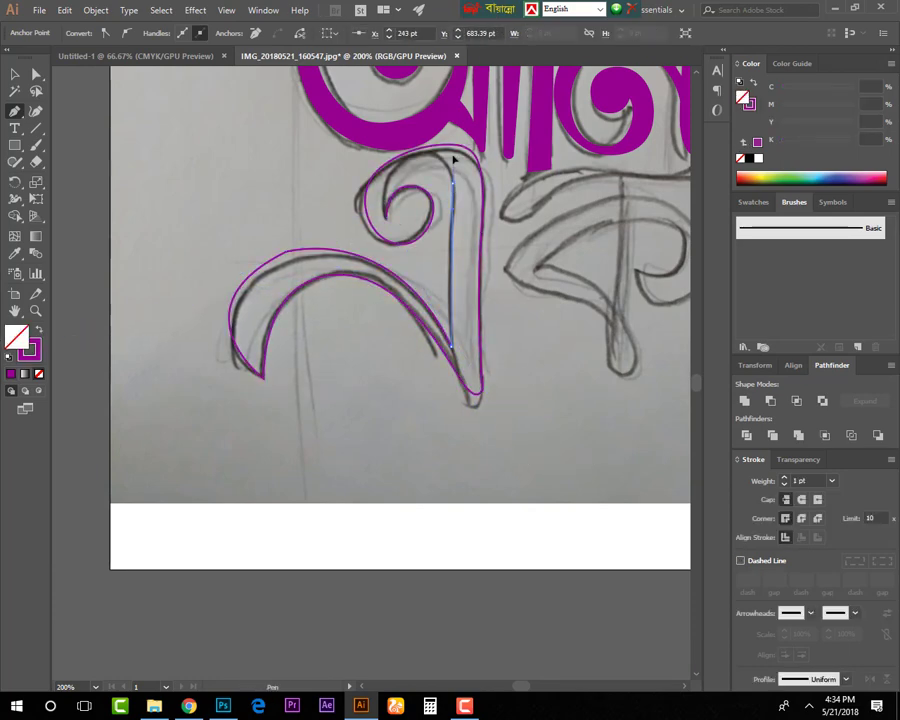
drag(453, 165, 400, 172)
click(393, 224)
- Give the closed এ outline a purple fill
key(a)
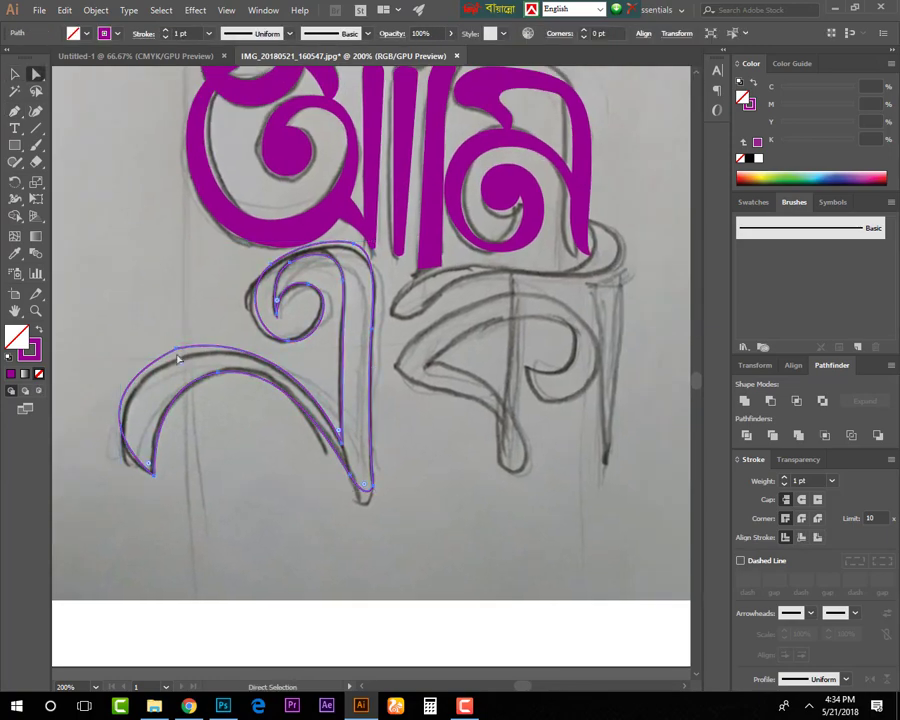
scroll(486, 297, down, 5)
scroll(193, 448, up, 2)
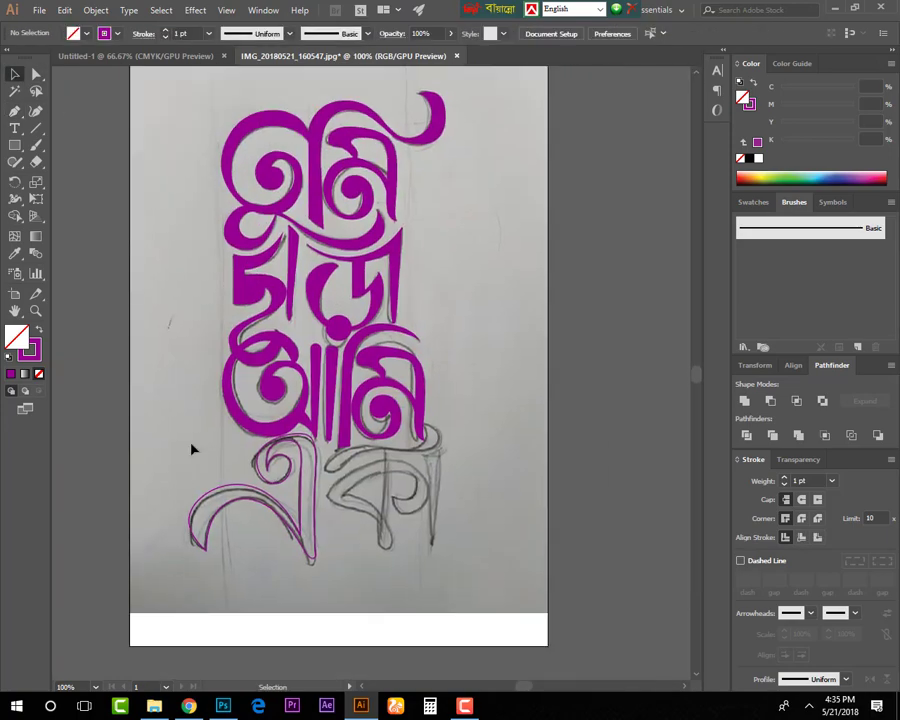
key(shift+x)
key(ctrl+shift+a)
scroll(400, 405, up, 5)
scroll(400, 405, down, 5)
scroll(537, 175, up, 1)
- Trace the top bar of কা, including the curl at its right end
key(p)
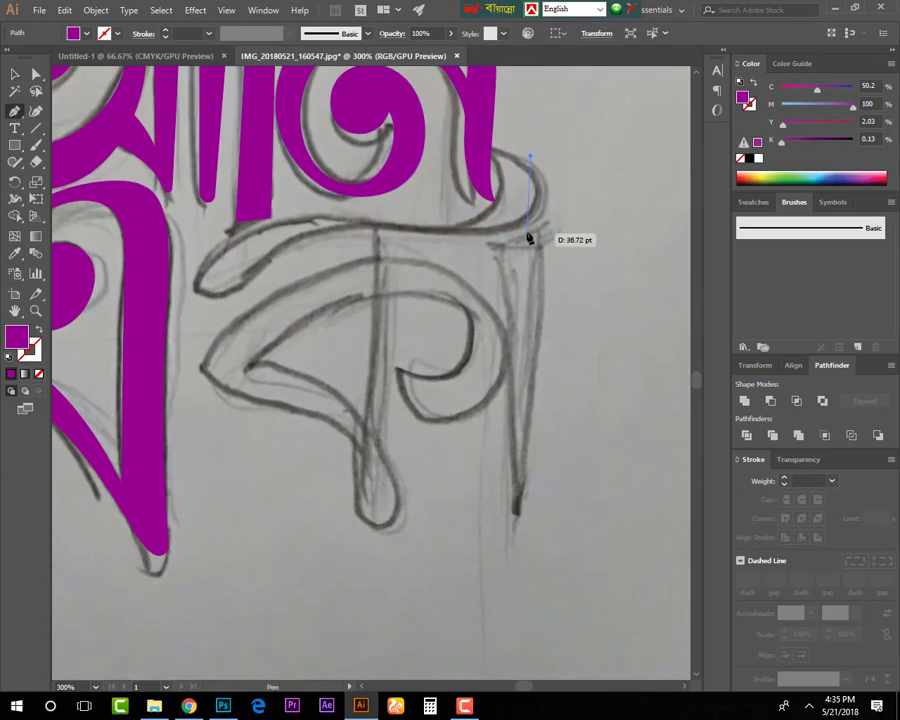
drag(530, 238, 530, 240)
drag(262, 208, 240, 286)
mouse_move(397, 212)
mouse_down()
mouse_move(512, 208)
mouse_move(502, 203)
mouse_move(488, 152)
mouse_up()
key(shift+x)
key(a)
click(98, 82)
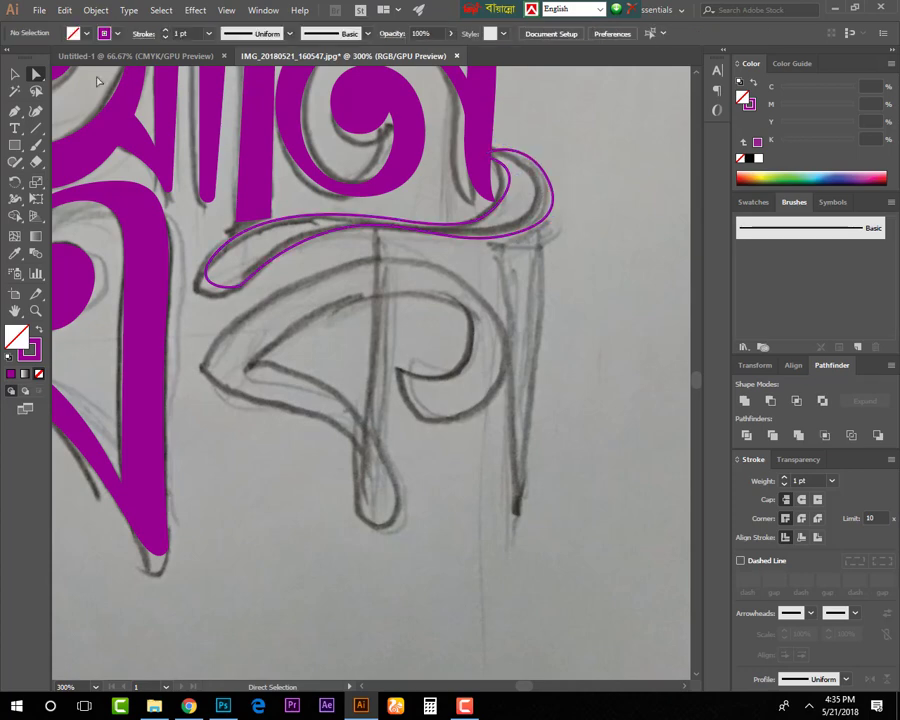
- Trace the ক outline: stem, bottom loop, right bowl and left point
click(375, 230)
drag(362, 530, 406, 482)
drag(255, 363, 262, 364)
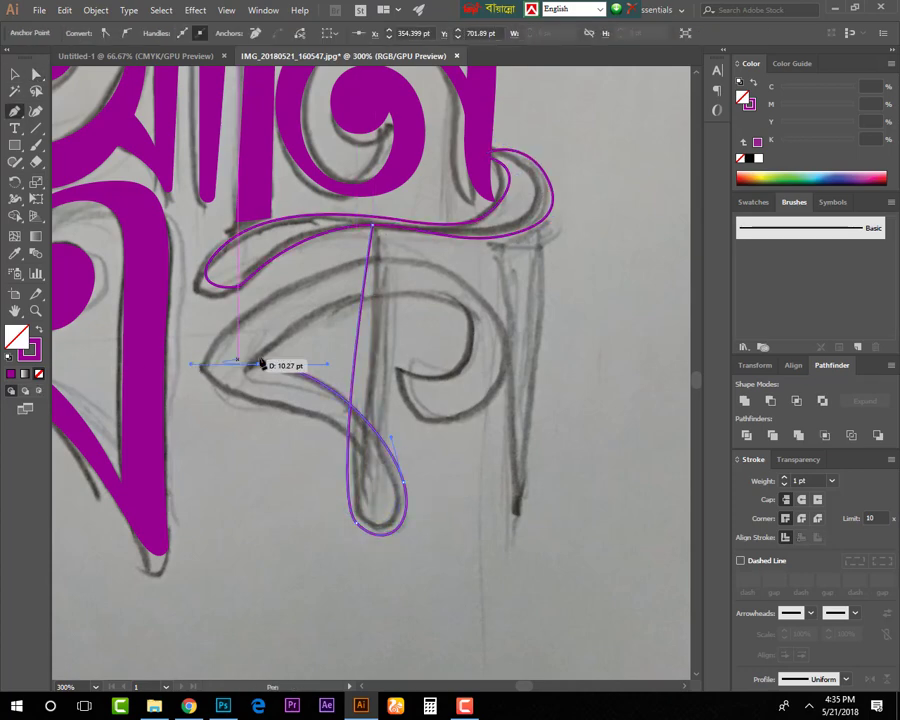
drag(441, 374, 397, 375)
drag(268, 294, 203, 331)
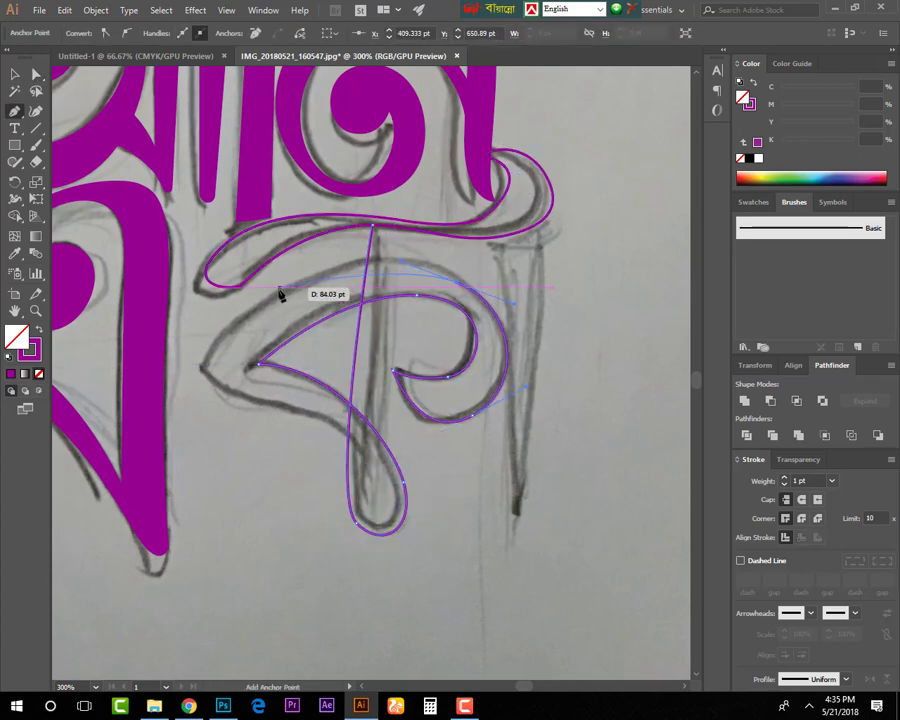
drag(226, 390, 300, 428)
drag(358, 522, 372, 527)
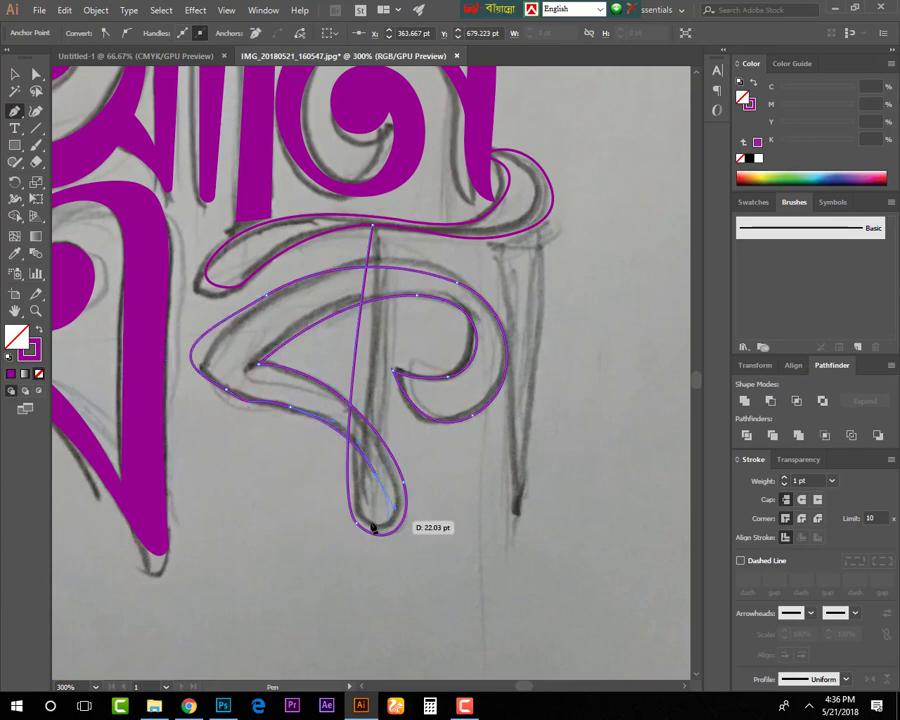
drag(400, 237, 372, 228)
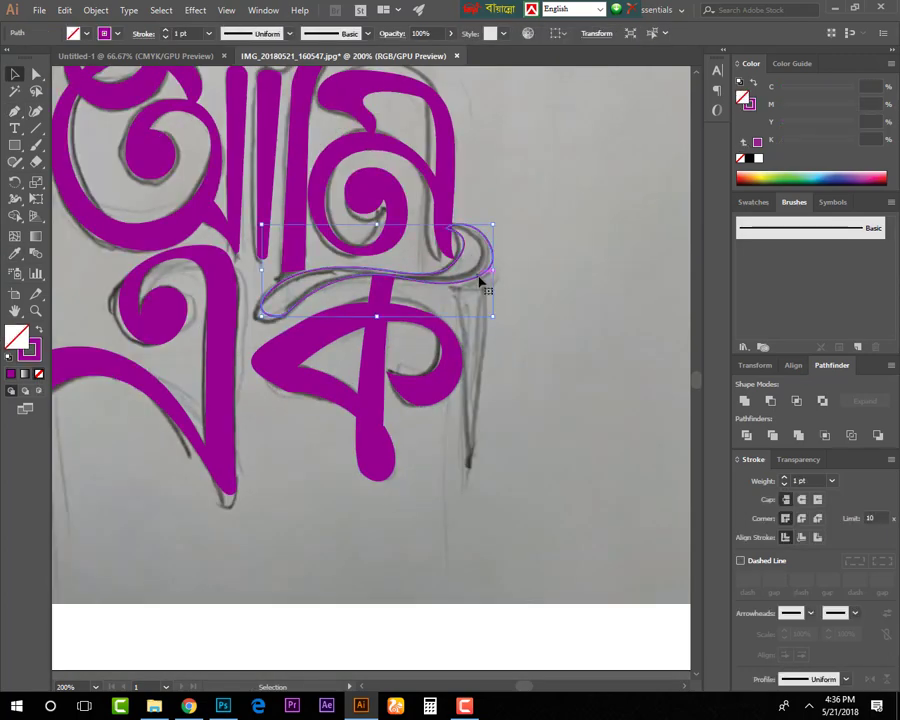
key(v)
key(ctrl+minus)
key(ctrl+minus)
click(386, 428)
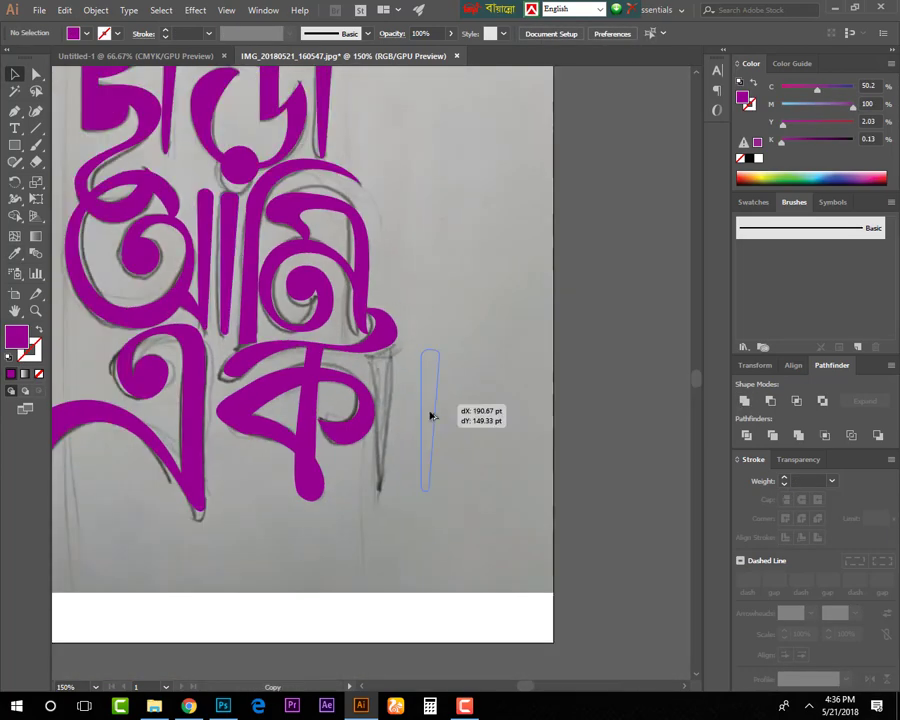
- Pull the ক bowl's right side inward and nudge an anchor of the ক stroke right
key(ctrl+plus)
key(ctrl+plus)
key(ctrl+plus)
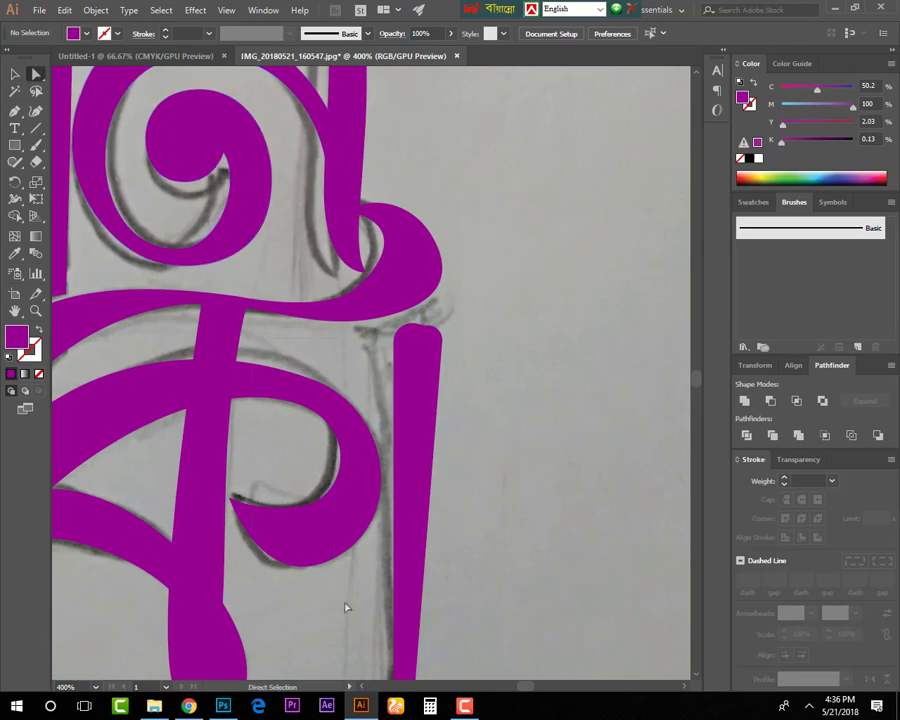
drag(381, 492, 357, 492)
key(v)
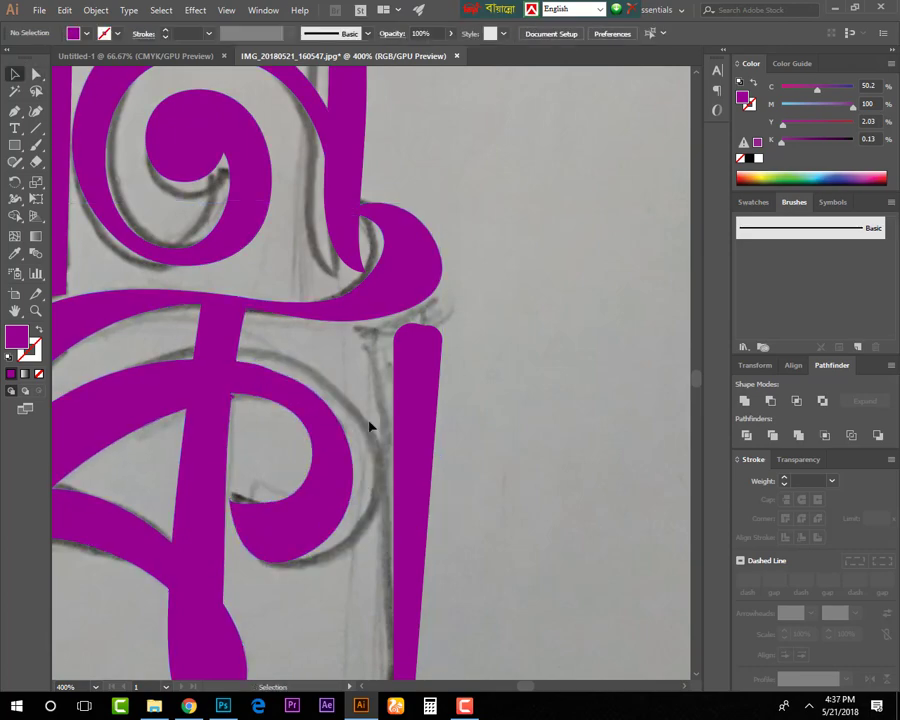
key(ctrl+minus)
key(a)
click(466, 267)
click(502, 318)
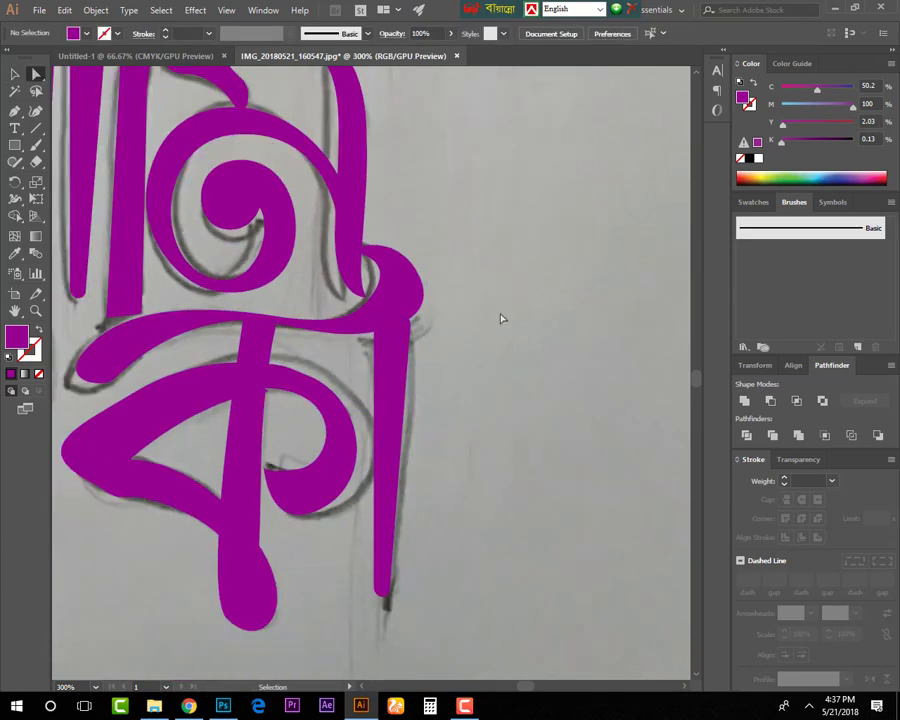
key(ctrl+1)
click(201, 438)
click(394, 280)
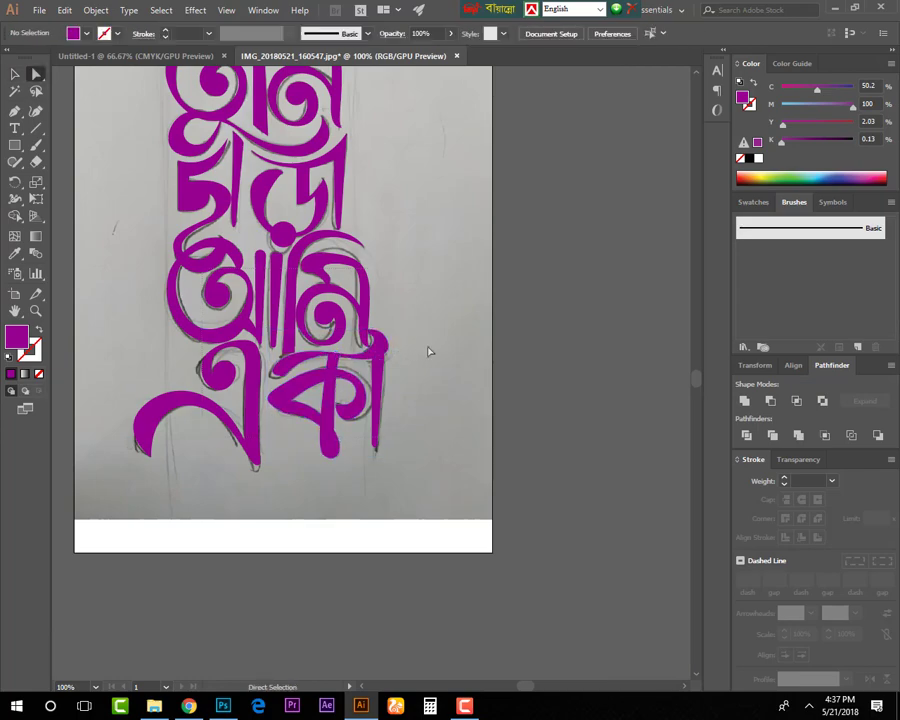
drag(384, 354, 400, 355)
key(ctrl+shift+a)
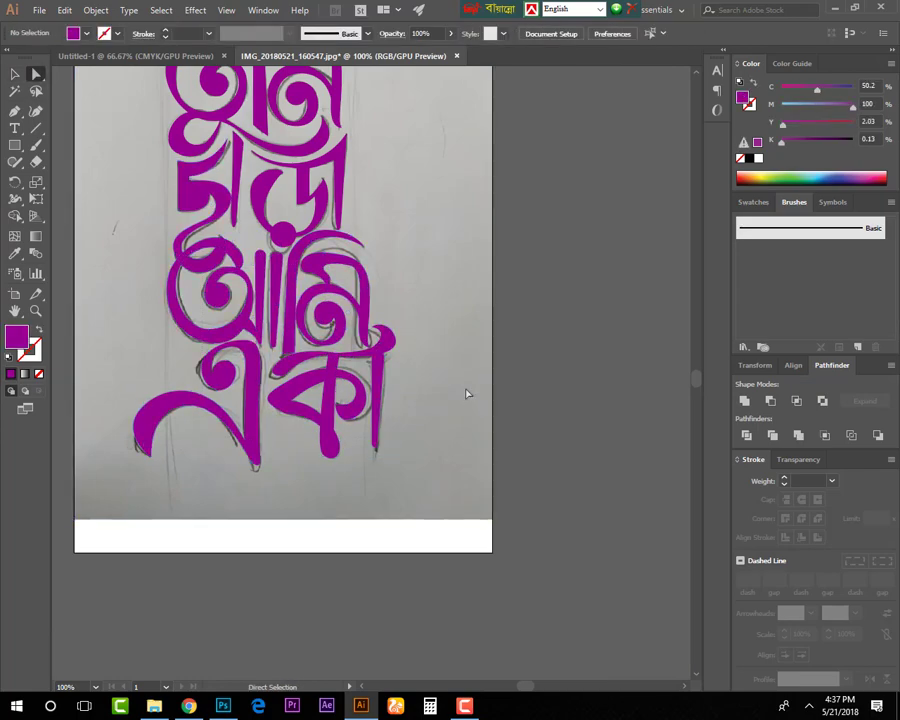
- Select the ক strokes together and check the এ and ক shapes across the whole word
click(437, 401)
key(ctrl+2)
drag(478, 428, 258, 468)
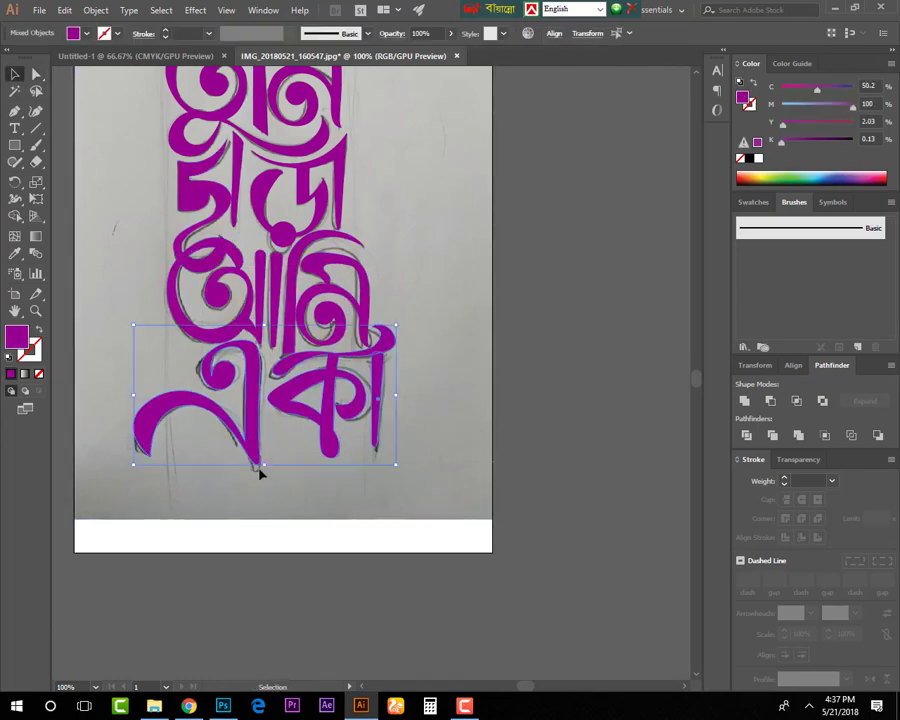
click(458, 362)
click(375, 395)
scroll(405, 388, up, 2)
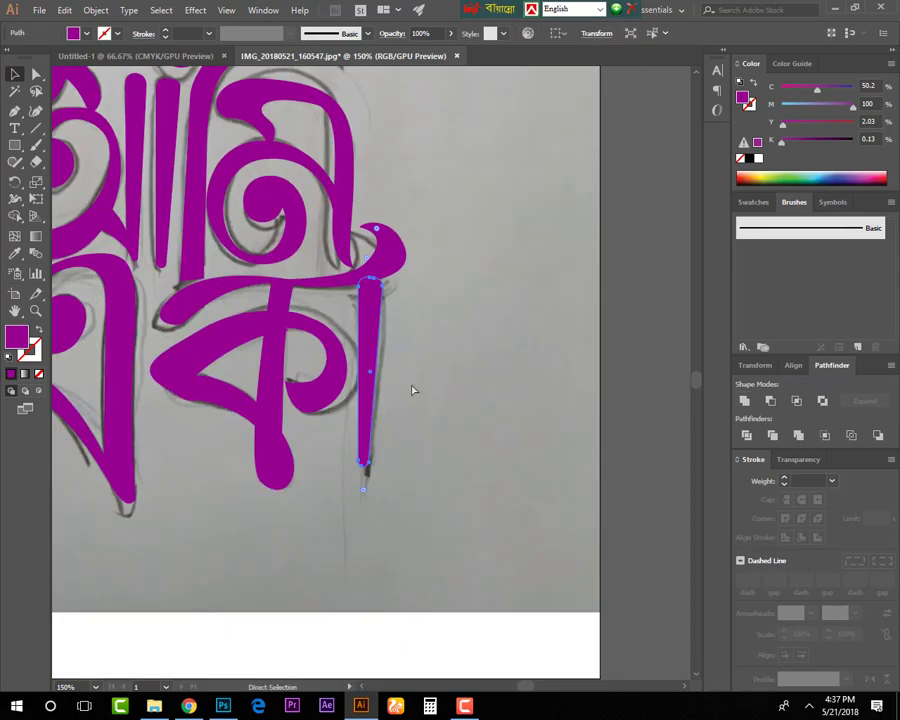
scroll(405, 388, up, 1)
key(ctrl+1)
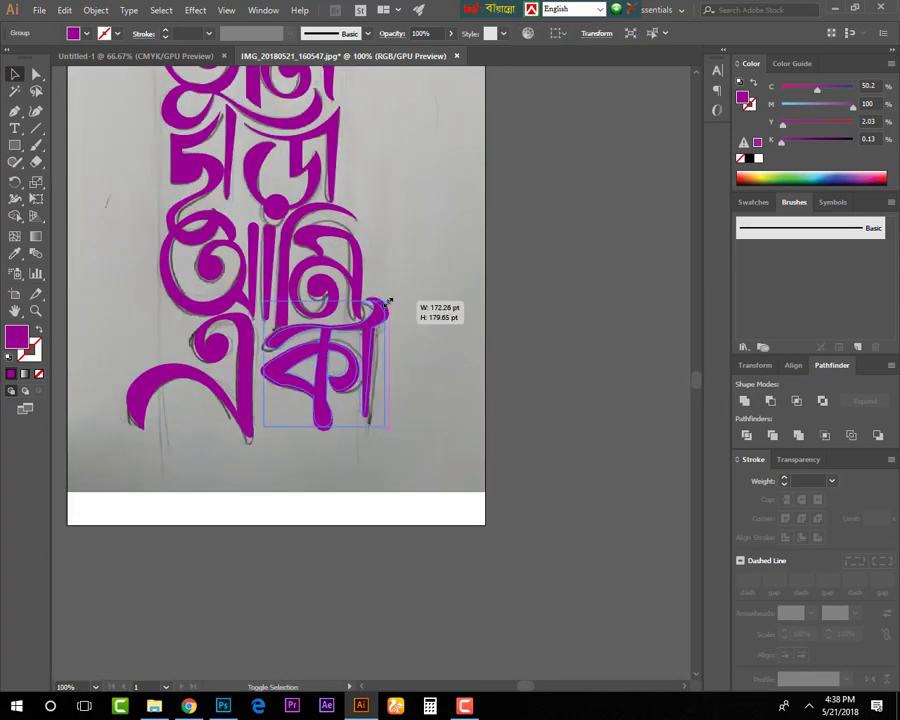
click(245, 437)
click(320, 395)
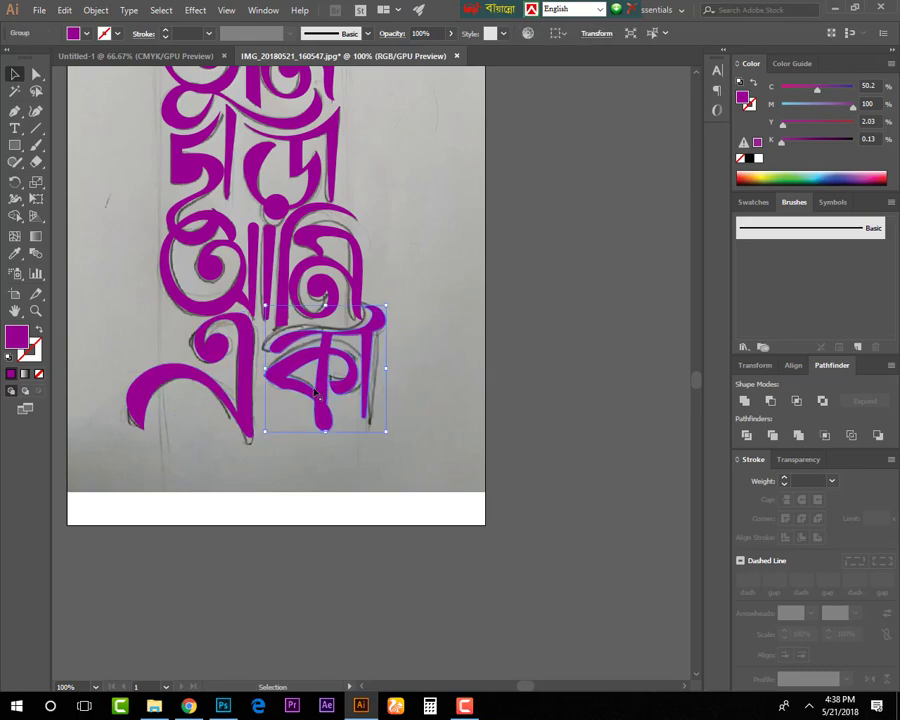
click(527, 364)
- Delete the pencil sketch photo, then zoom in and centre the magenta lettering
key(ctrl+minus)
key(ctrl+minus)
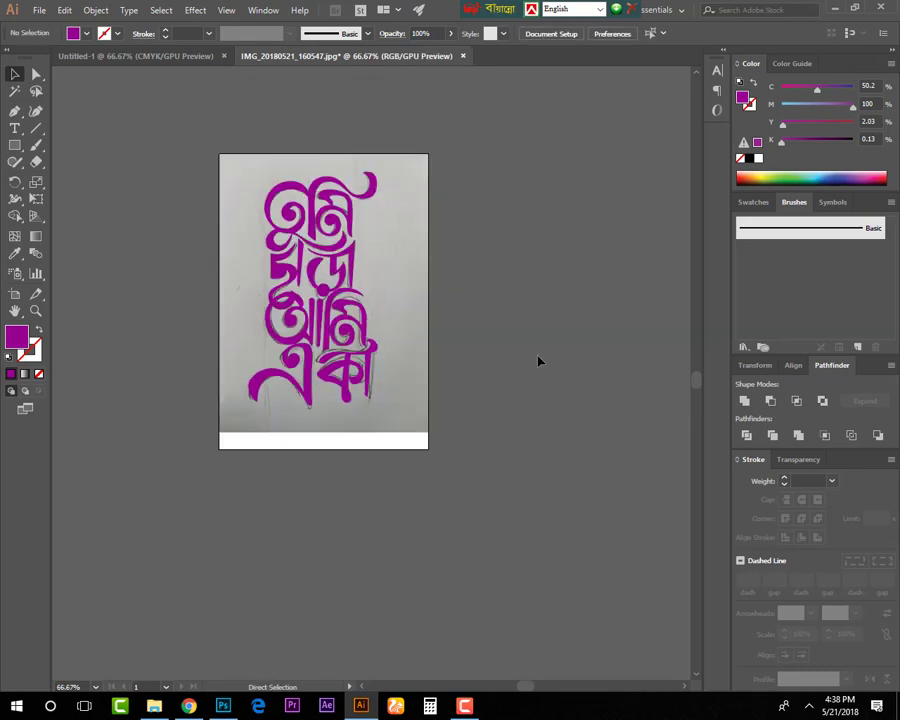
key(ctrl+a)
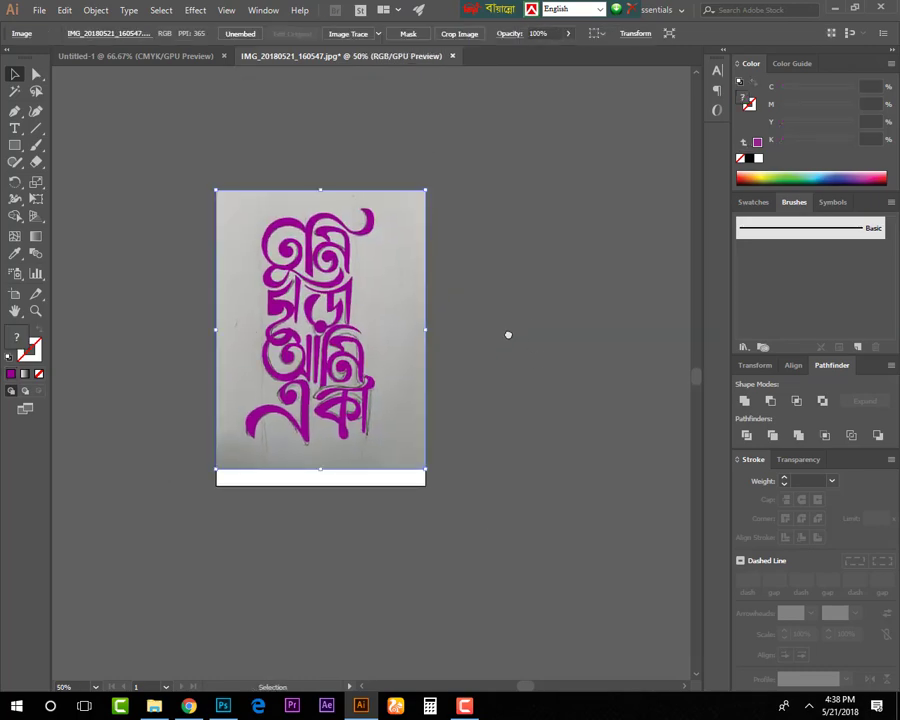
key(Delete)
key(ctrl+plus)
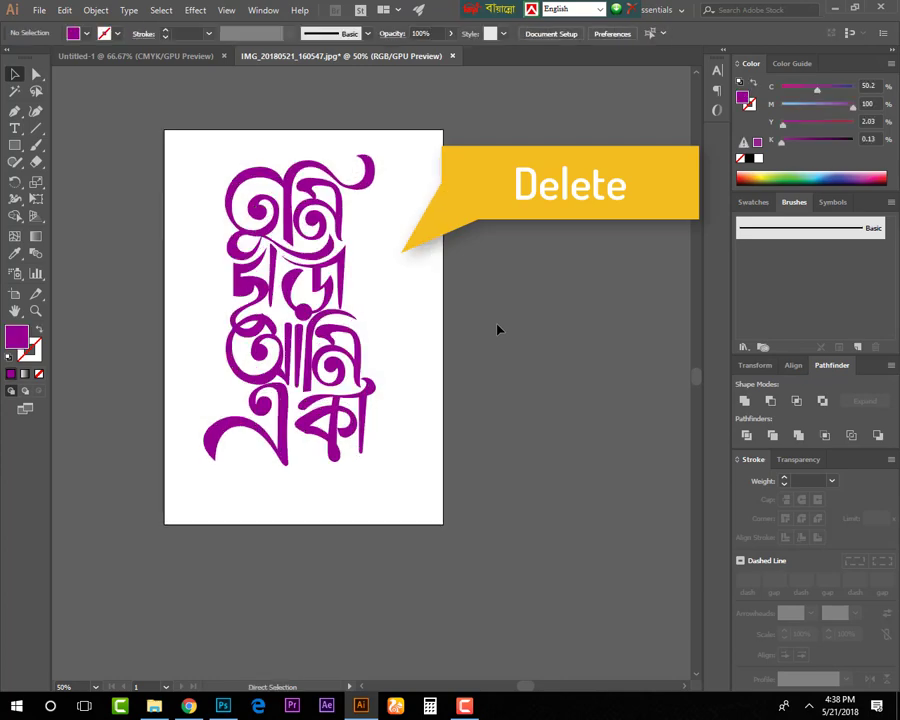
key(ctrl+plus)
mouse_move(435, 254)
mouse_down()
mouse_move(486, 278)
mouse_move(497, 271)
mouse_up()
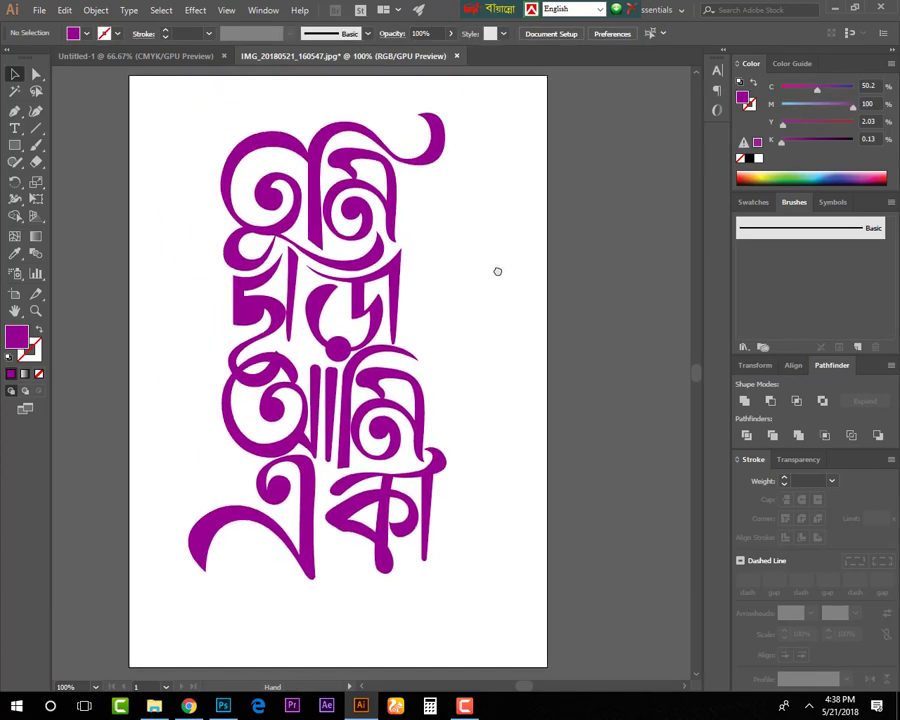
- Pull the 5-shaped letter's bottom-left corner anchor straight down
alt+scroll(492, 270, up, 2)
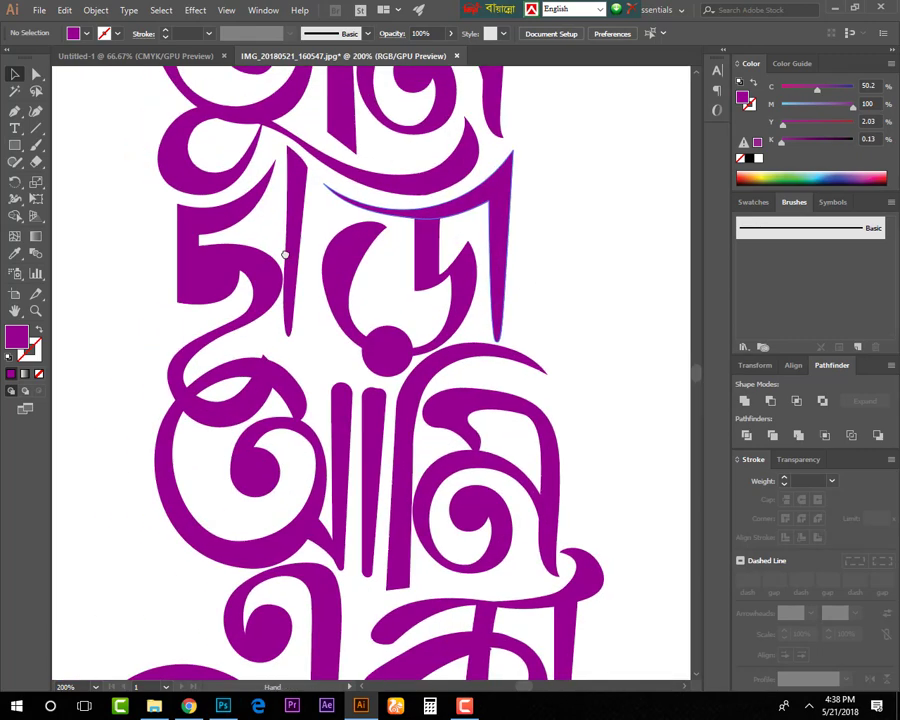
scroll(286, 256, down, 1)
alt+scroll(424, 366, up, 2)
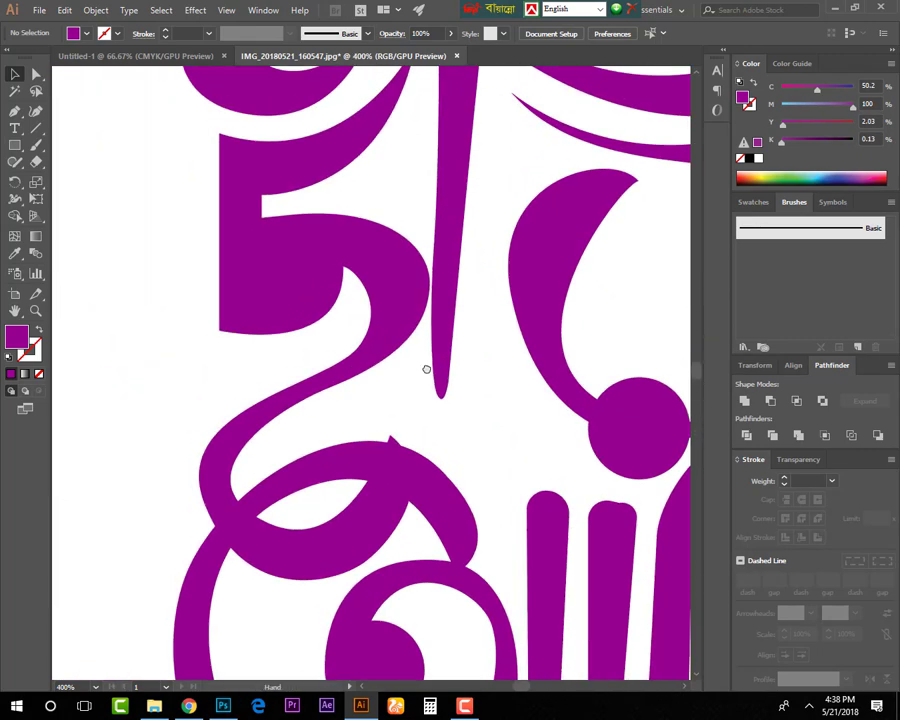
scroll(353, 375, up, 1)
click(299, 348)
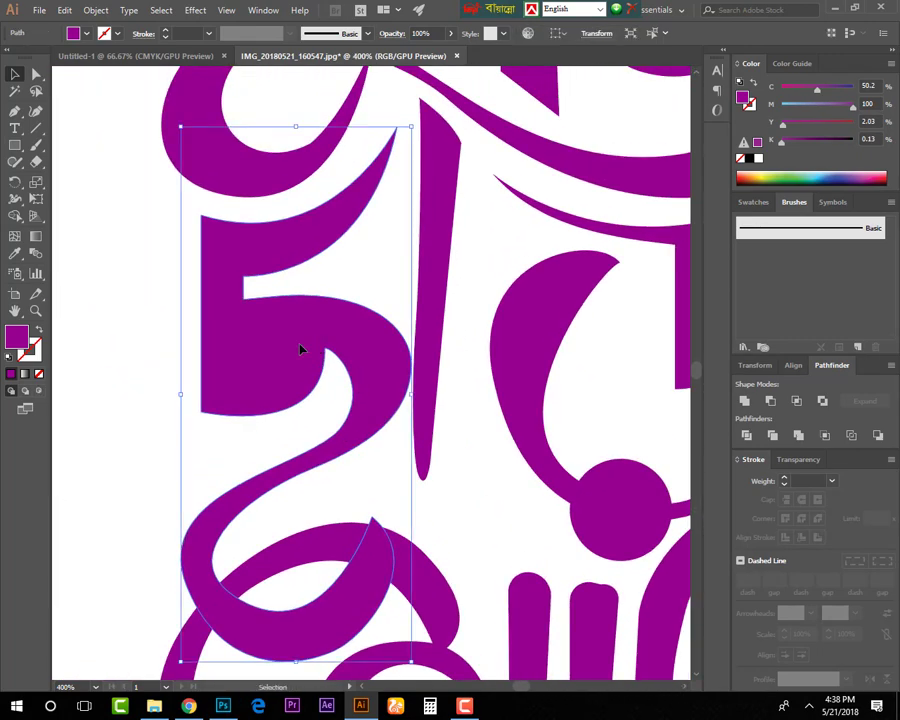
click(35, 75)
click(202, 413)
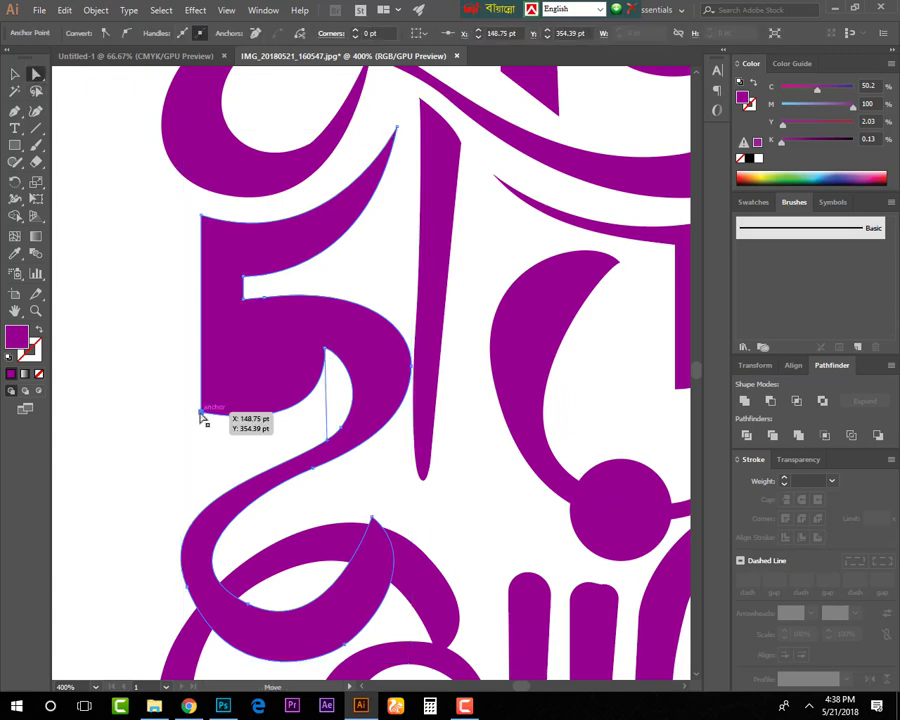
drag(201, 414, 201, 452)
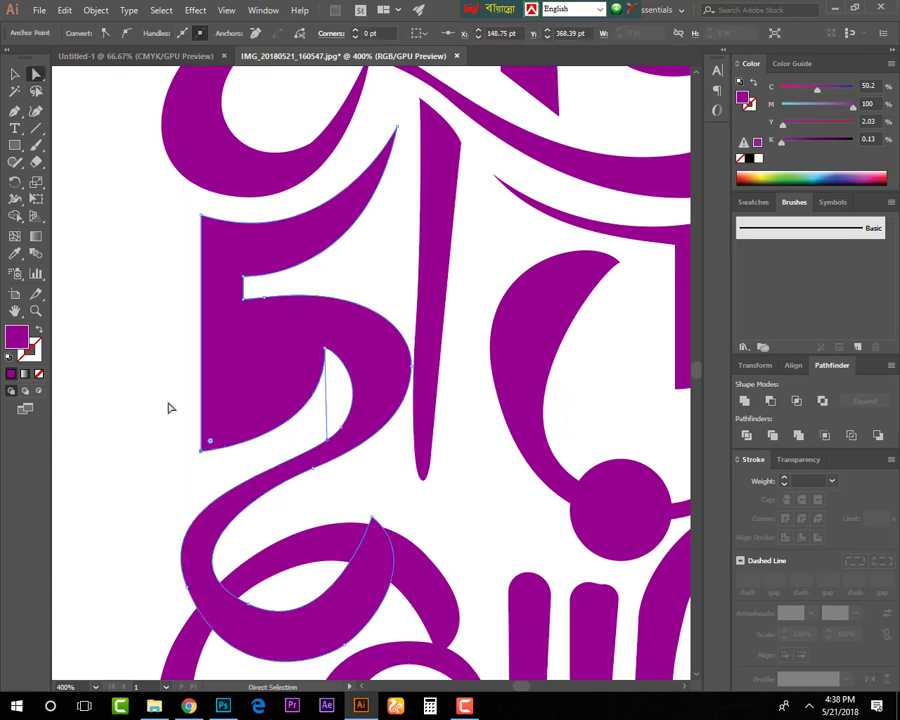
click(171, 394)
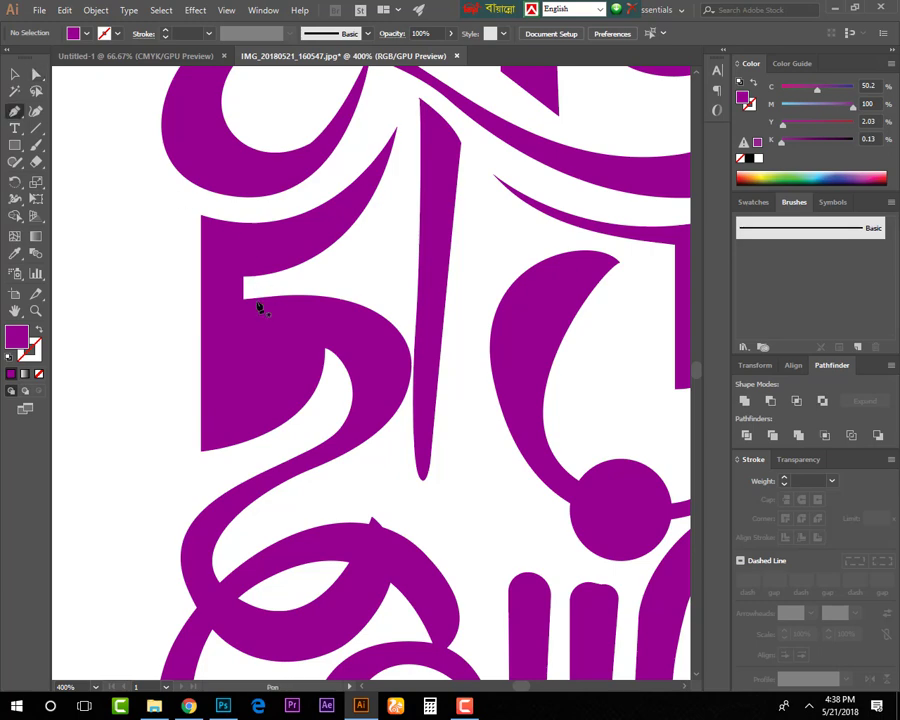
- Draw a cutting shape inside the letter, divide the letter with it, and delete the cut-out piece
click(244, 398)
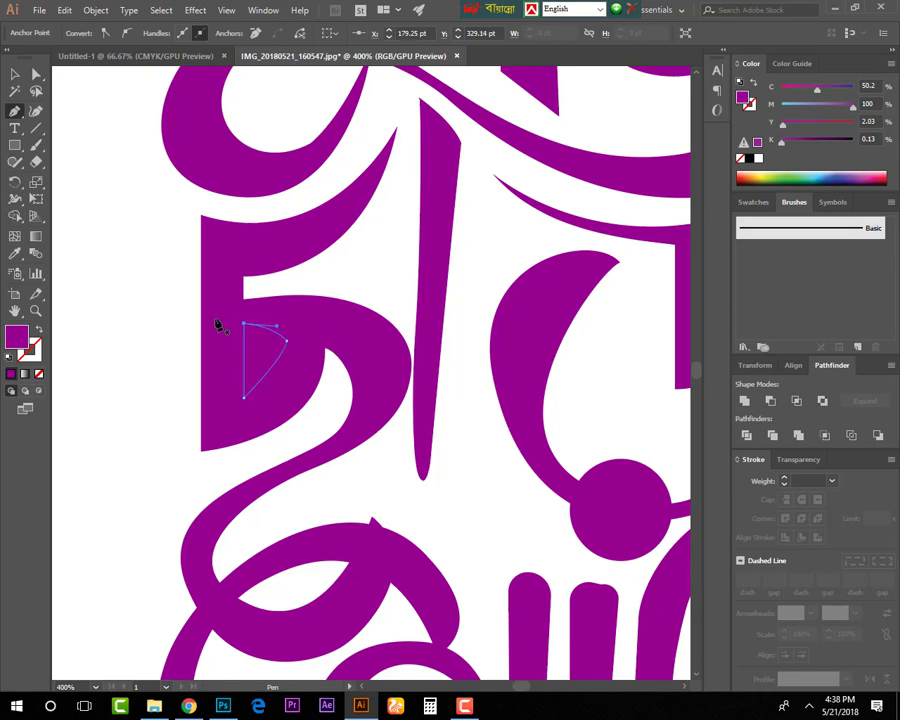
key(a)
drag(289, 342, 293, 338)
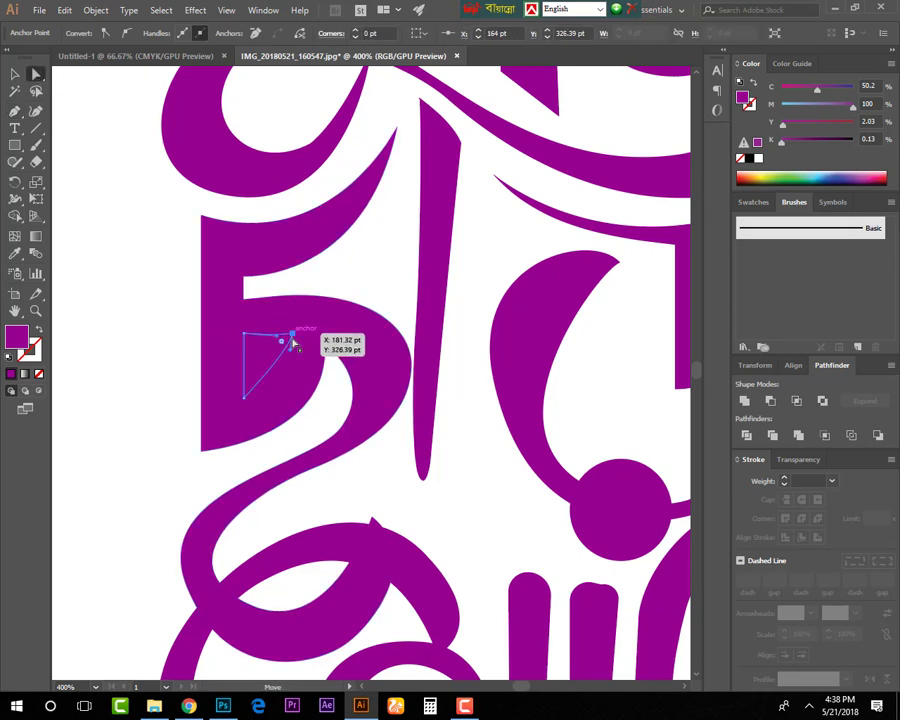
key(v)
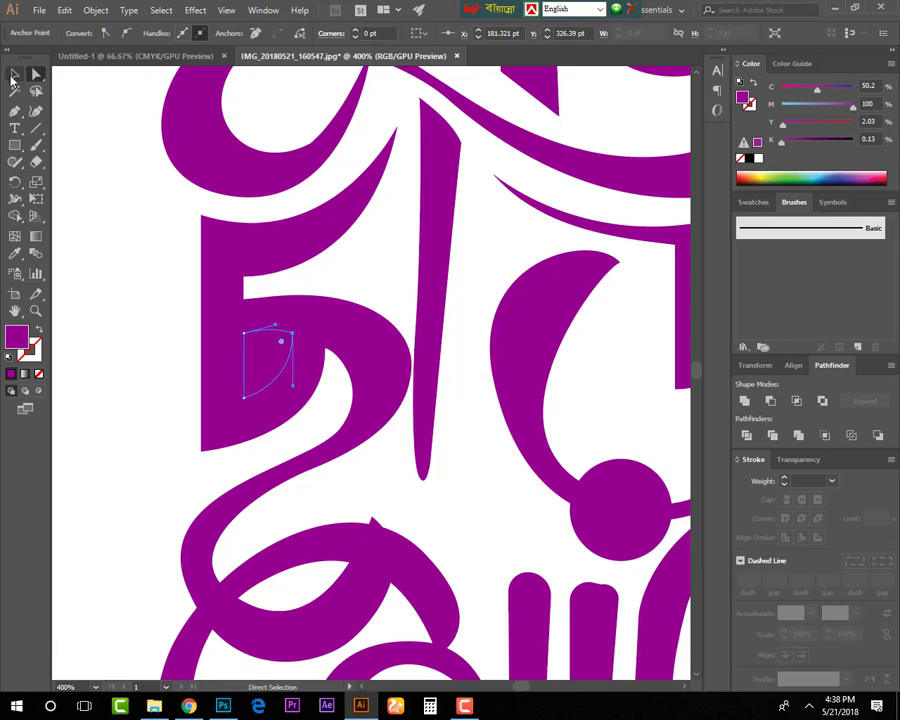
click(95, 10)
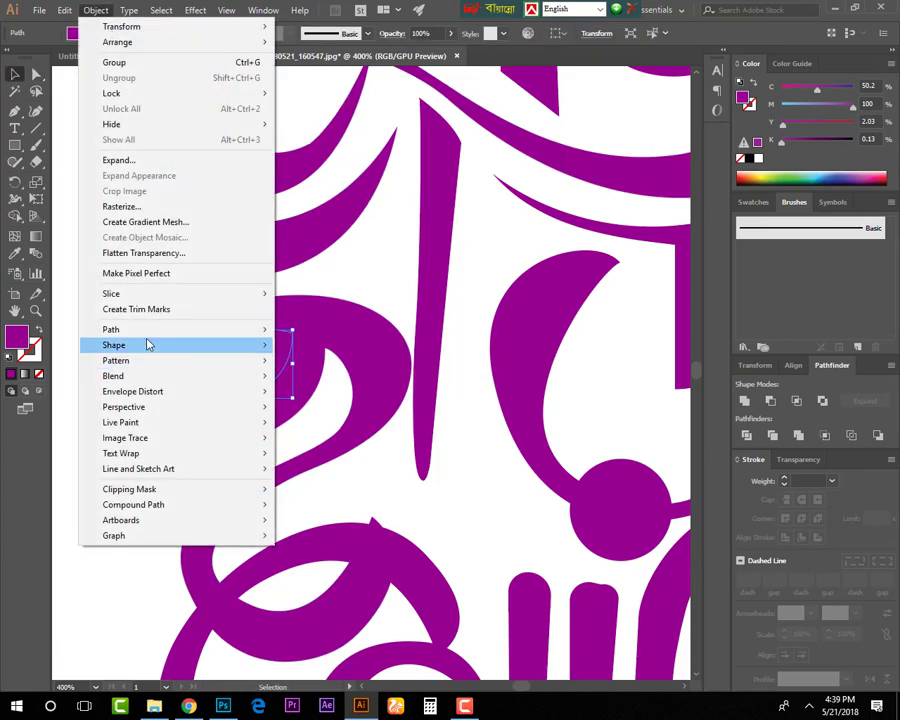
mouse_move(111, 329)
click(323, 465)
click(259, 366)
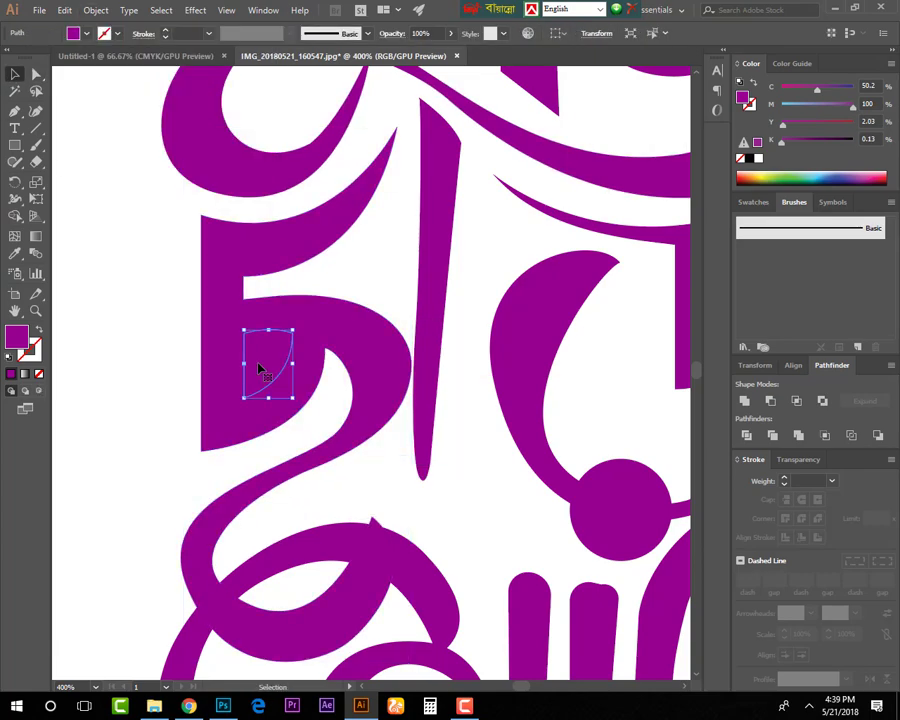
key(Delete)
- Select the দো glyph and its round dot and merge them into one shape
key(ctrl+minus)
key(ctrl+minus)
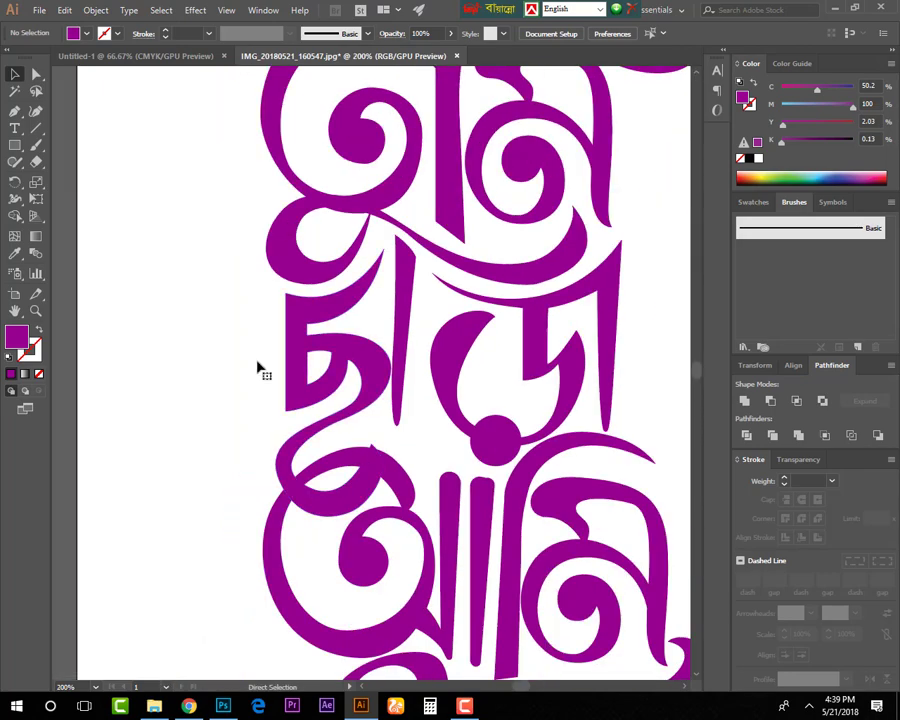
scroll(315, 382, right, 5)
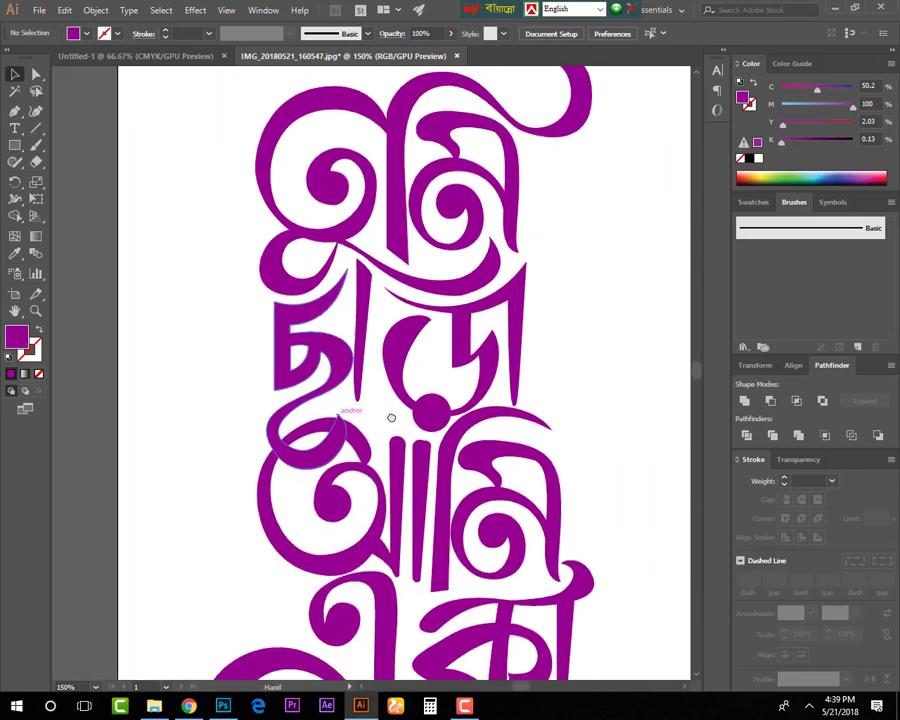
click(330, 405)
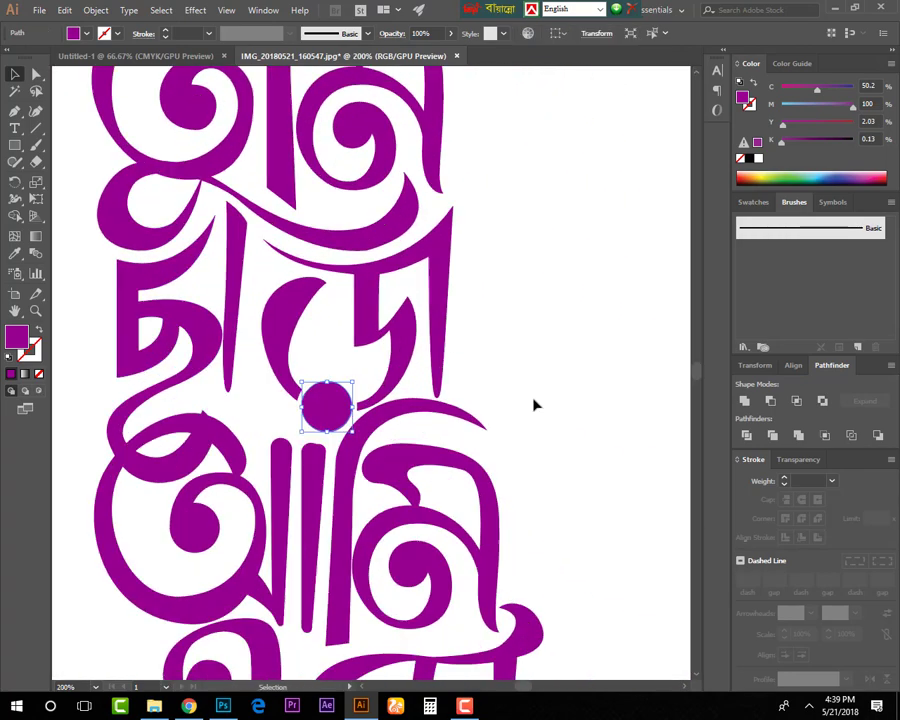
click(344, 330)
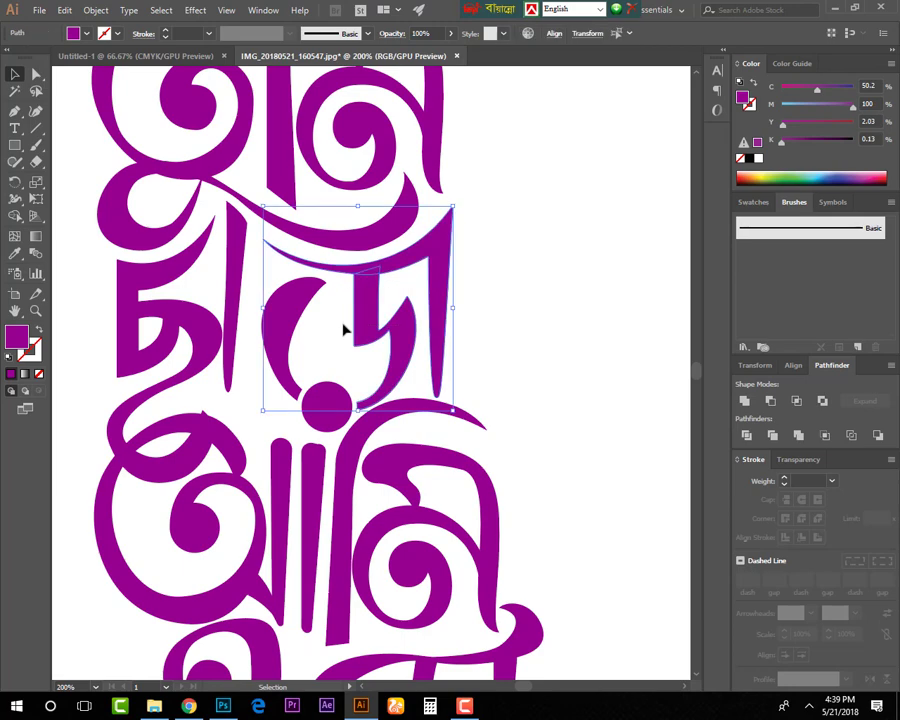
click(561, 339)
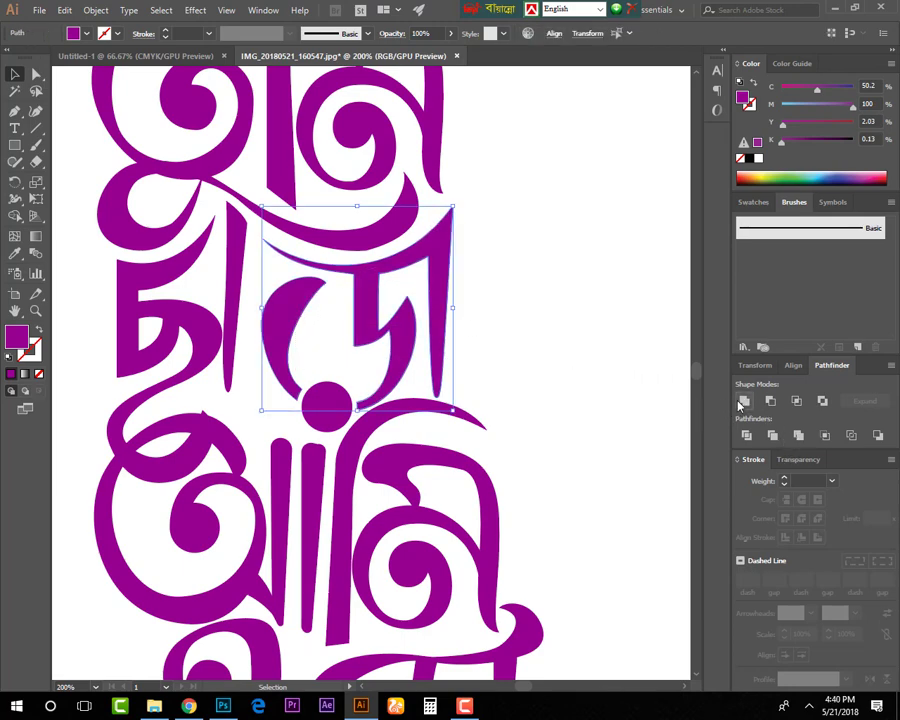
key(ctrl+shift+a)
key(v)
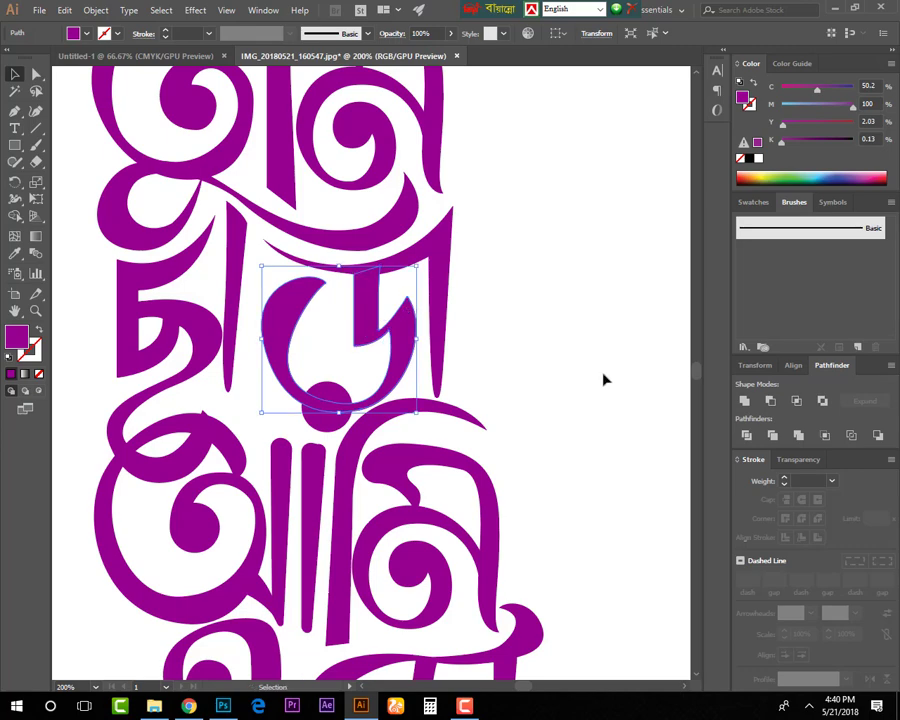
click(604, 379)
key(ctrl+1)
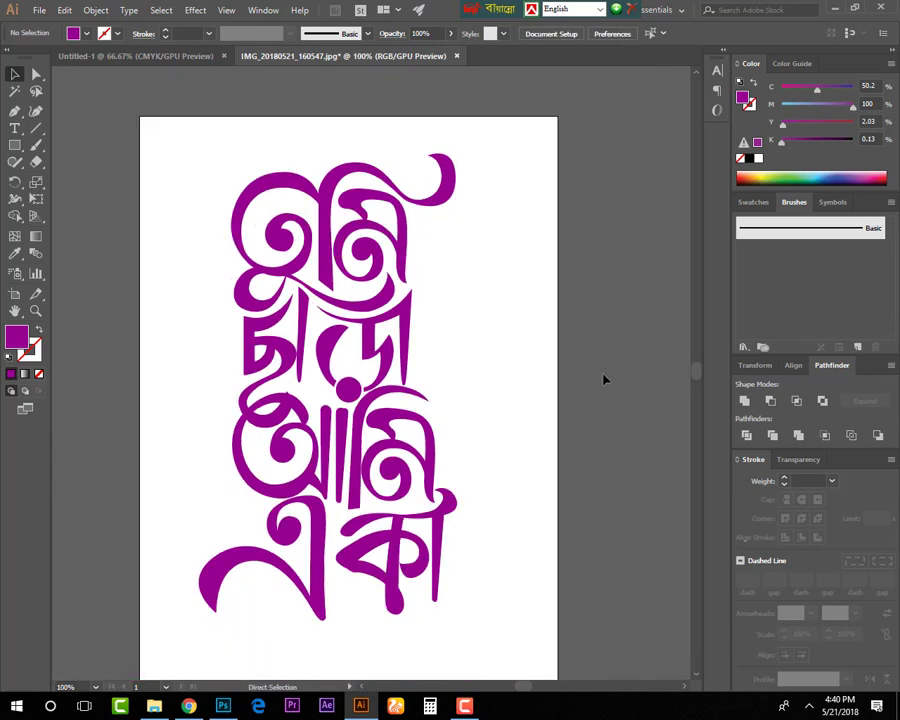
- Paste a copy of the wavy swash behind the original and hide the front swash
scroll(480, 264, up, 5)
drag(196, 134, 408, 408)
click(282, 348)
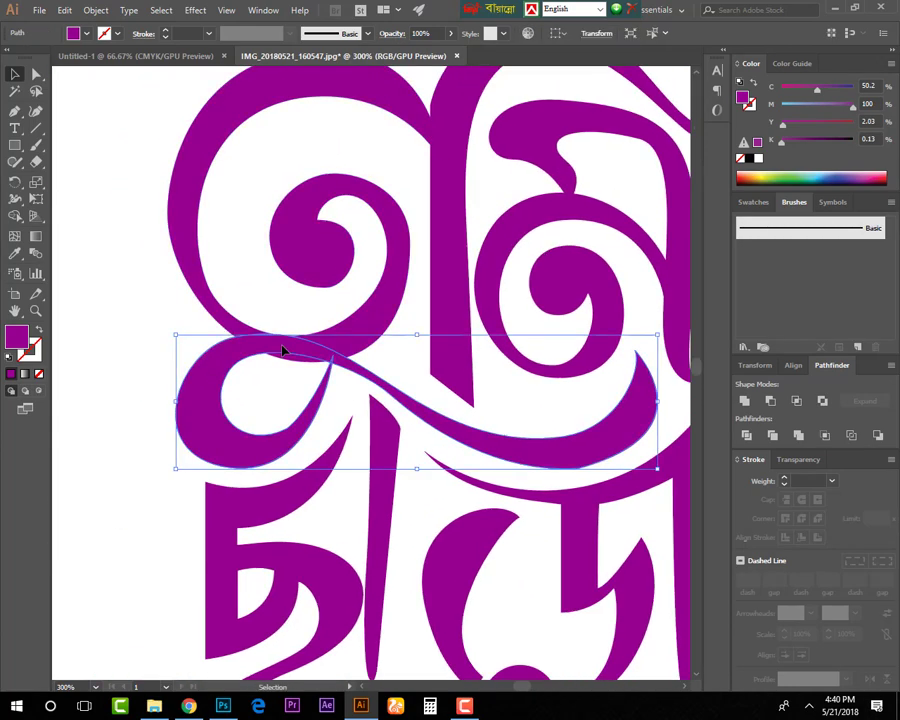
key(ctrl+c)
key(ctrl+b)
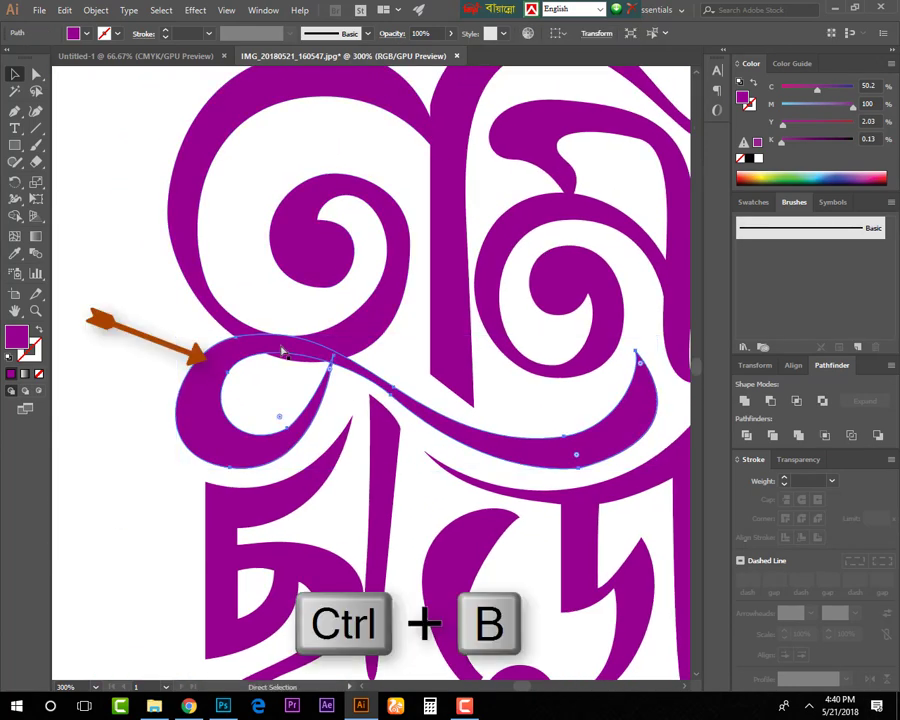
click(282, 350)
click(314, 344)
key(ctrl+3)
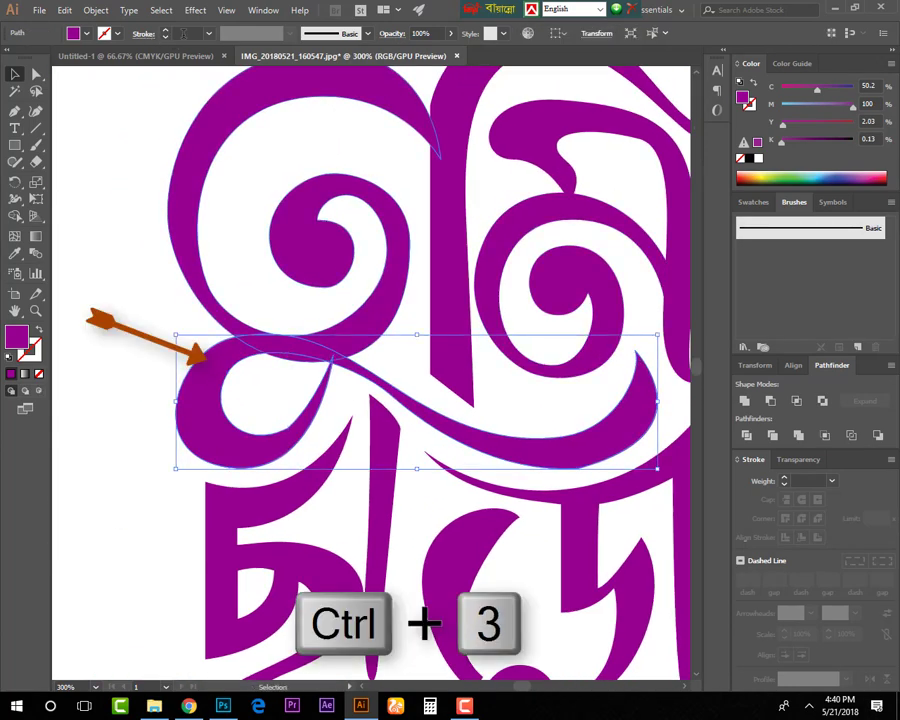
- Give the swash copy a 4 pt rounded stroke, expand it, and merge it into one shape
click(190, 33)
text(4)
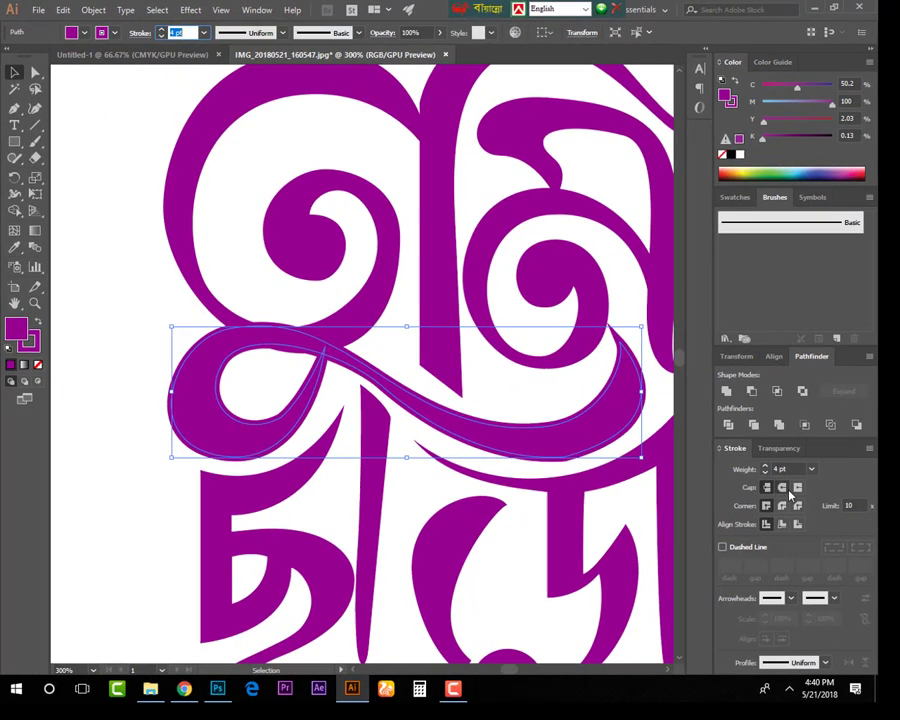
click(783, 488)
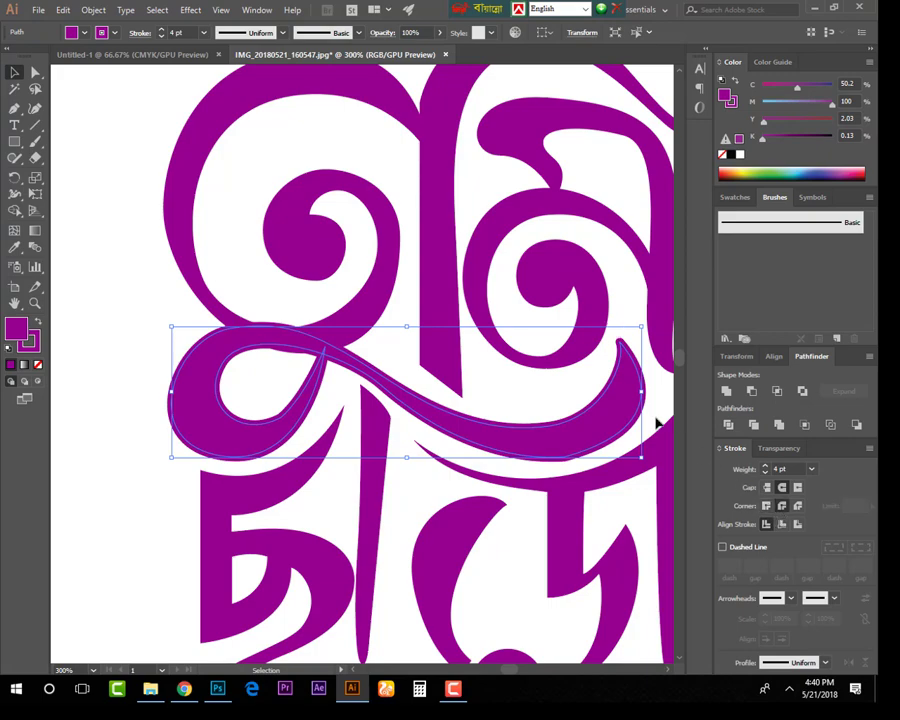
click(93, 10)
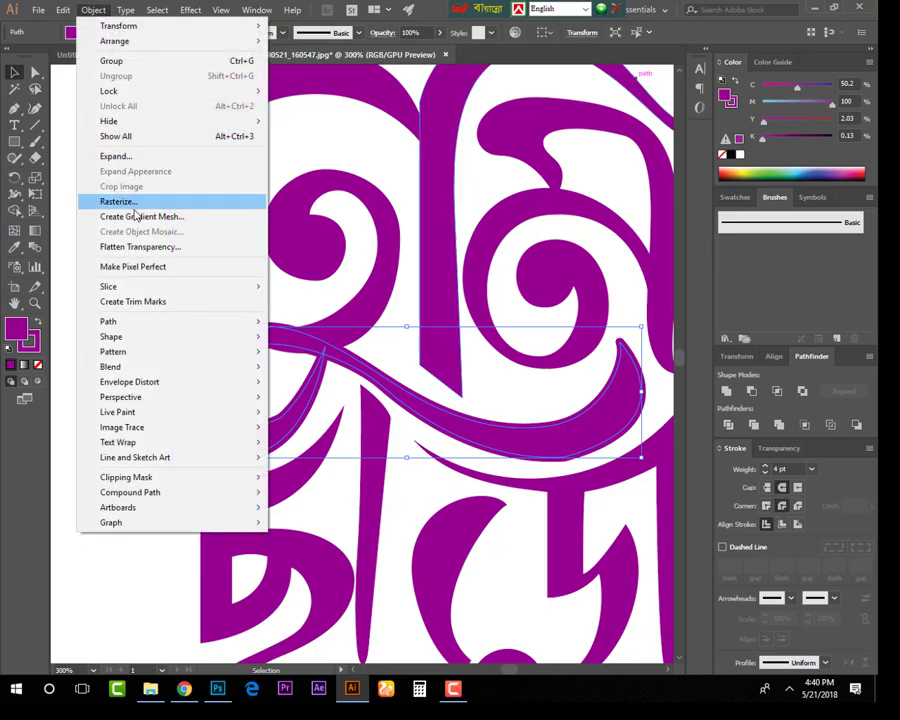
click(130, 156)
click(404, 417)
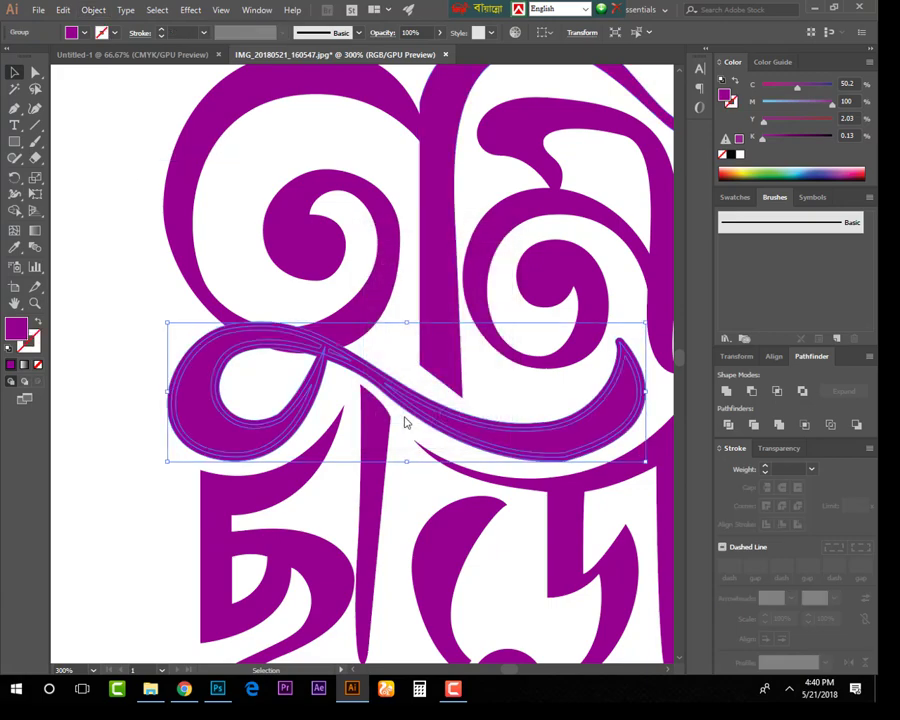
click(726, 390)
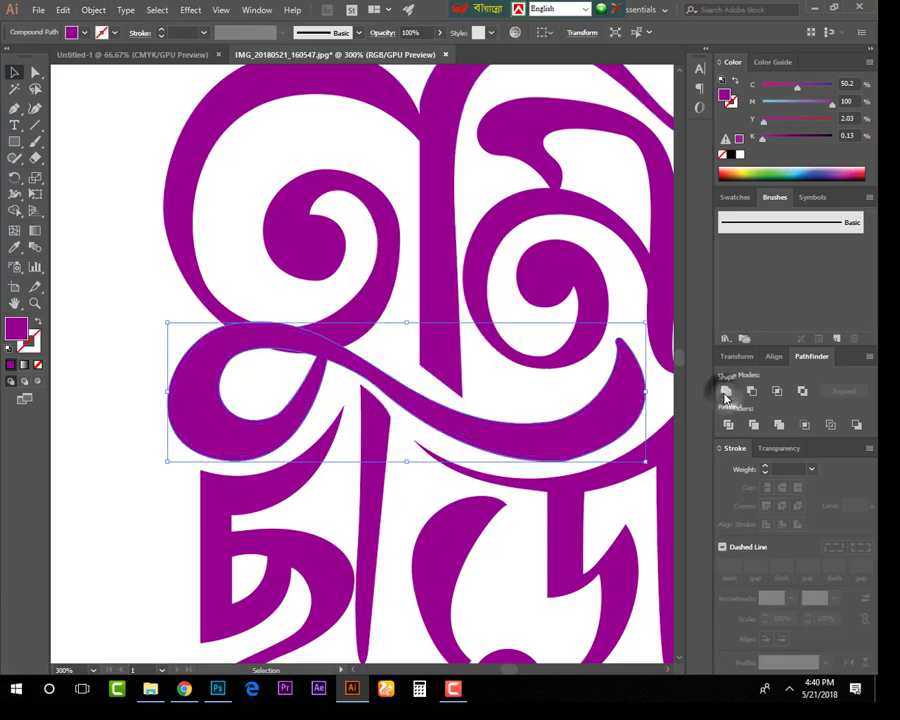
click(174, 286)
- Divide the swirl with the overlapping upper letter shape, ungroup, and delete the lower swirl piece
click(300, 345)
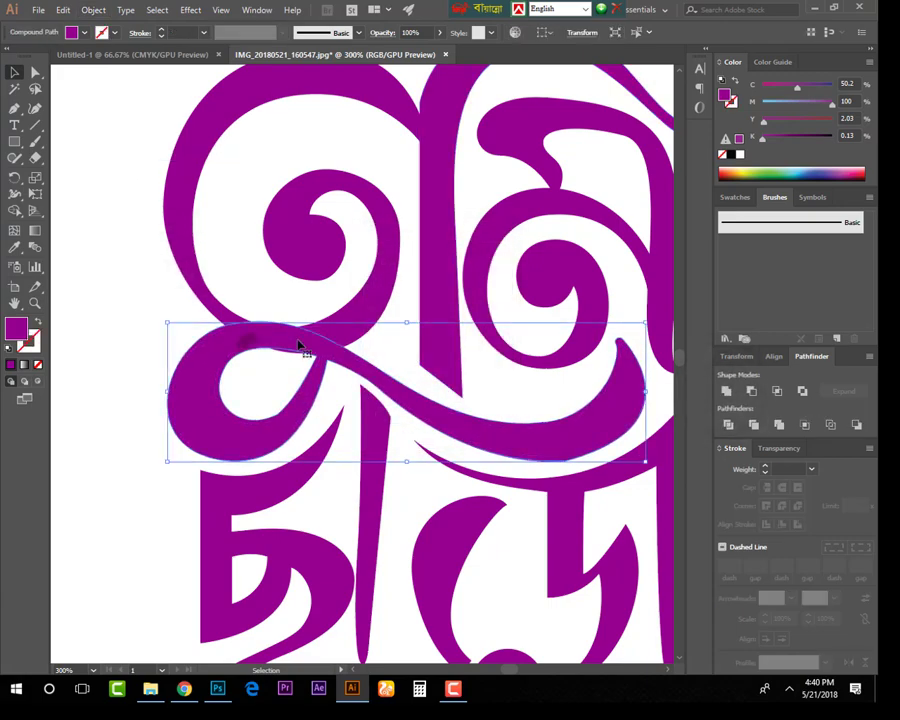
shift+click(355, 334)
click(728, 424)
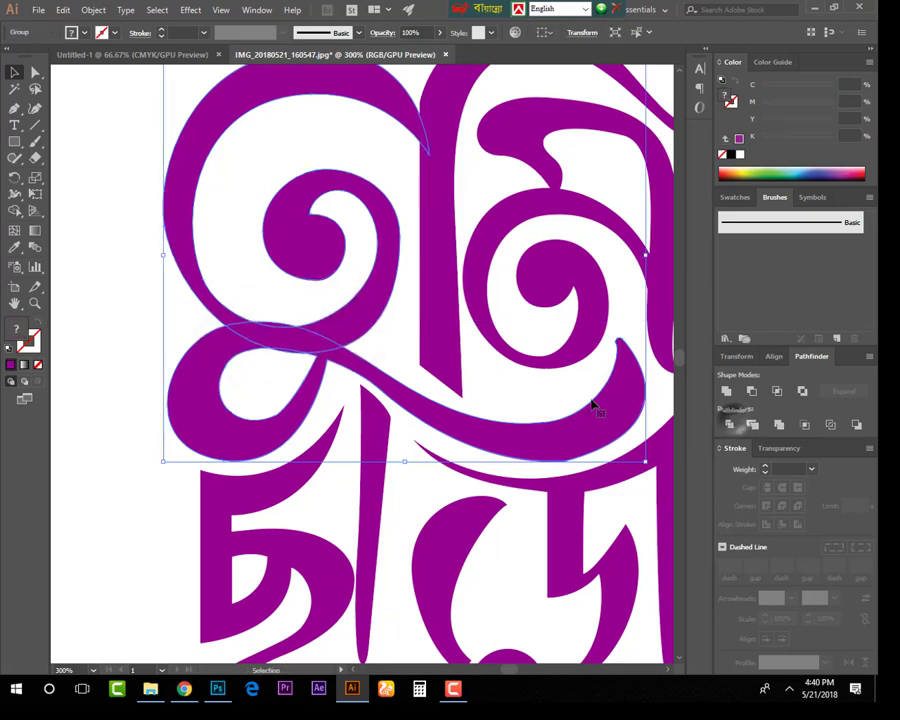
right_click(306, 348)
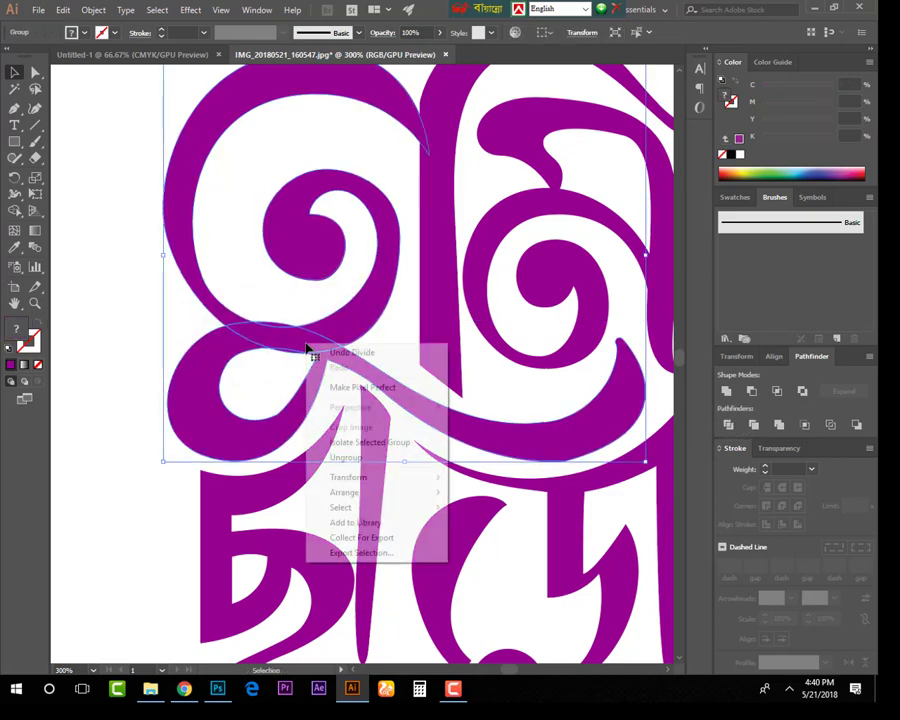
click(363, 463)
click(199, 370)
key(Delete)
key(Delete)
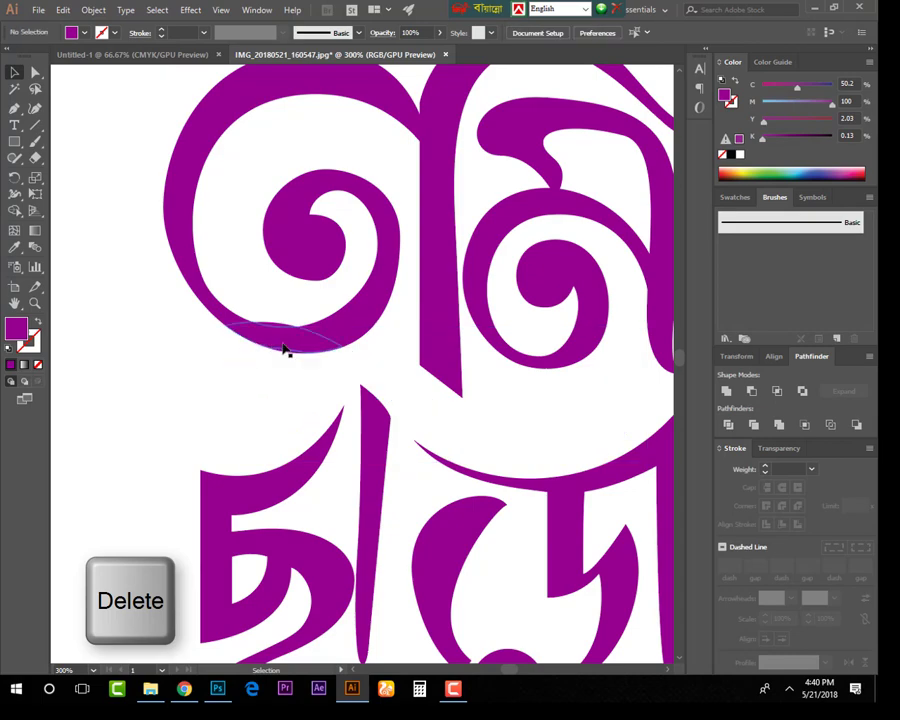
- Delete the leftover sliver, restore the magenta fill, and show the hidden swirl path again
click(287, 340)
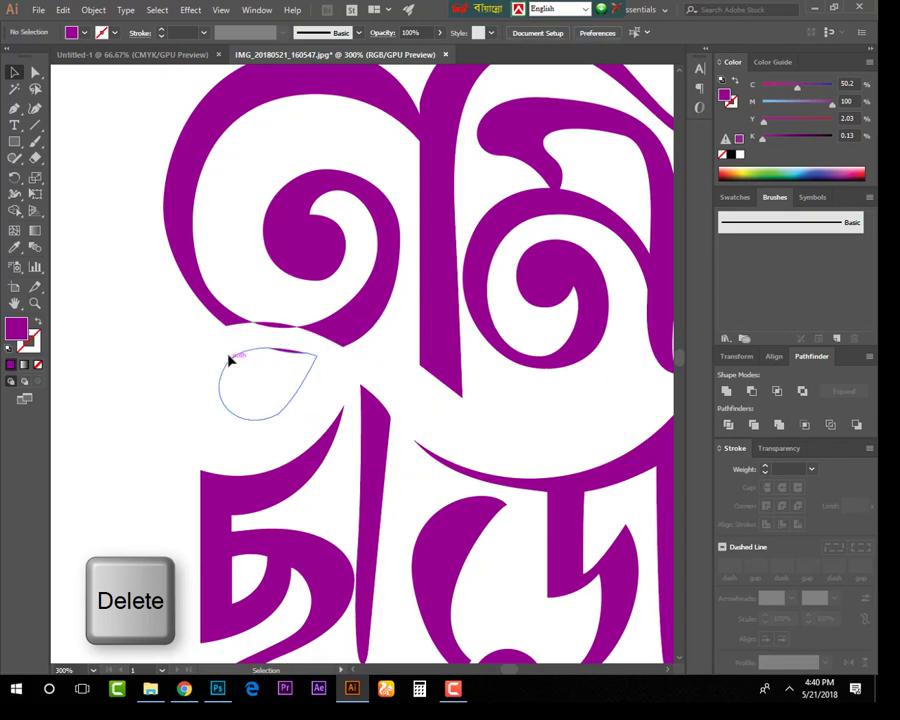
click(232, 362)
key(Delete)
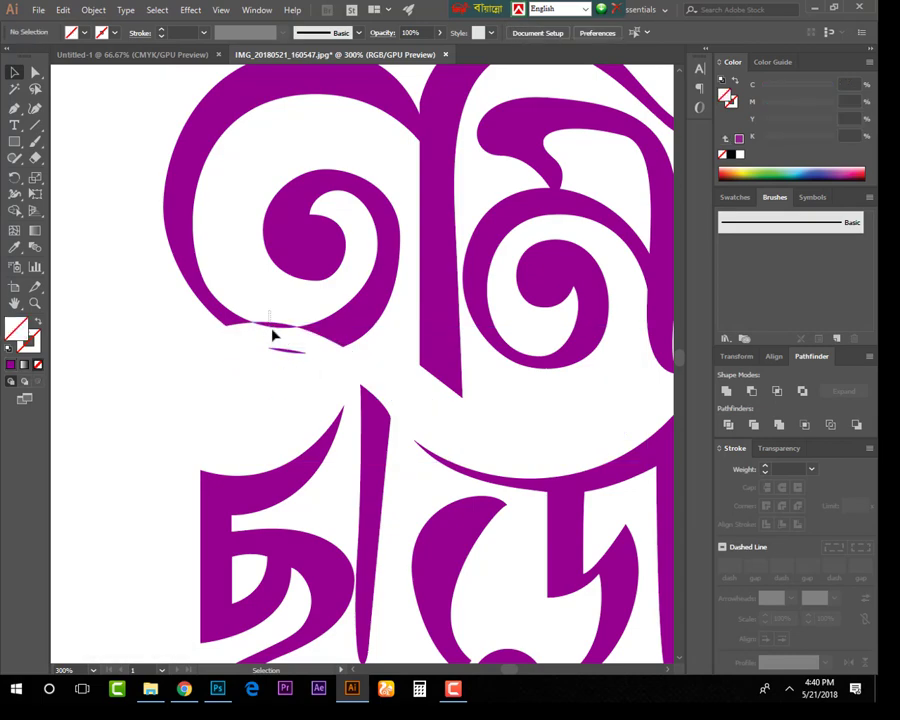
click(274, 332)
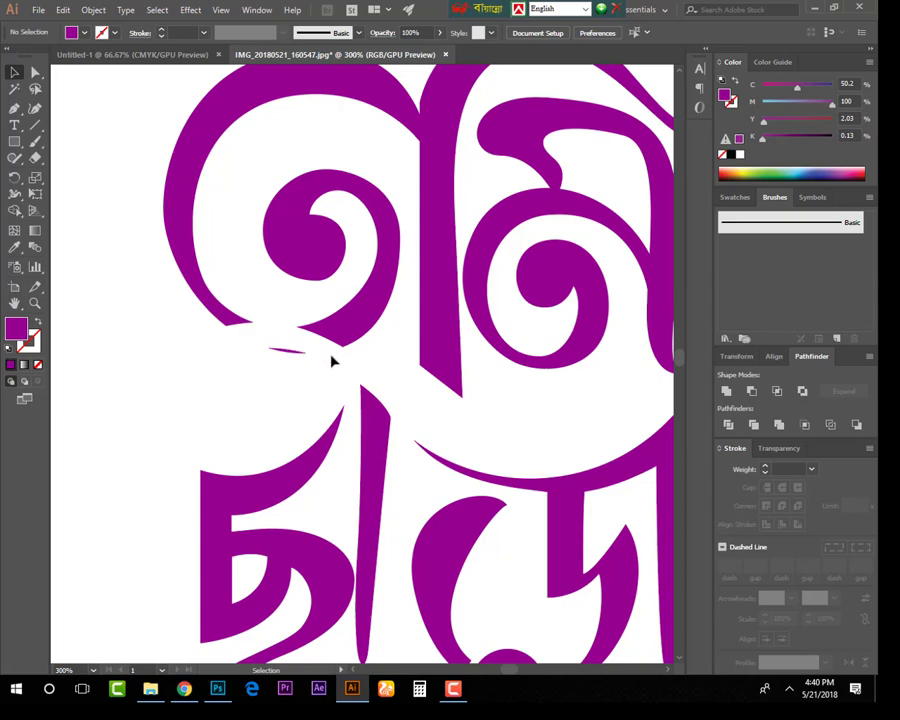
key(ctrl+alt+3)
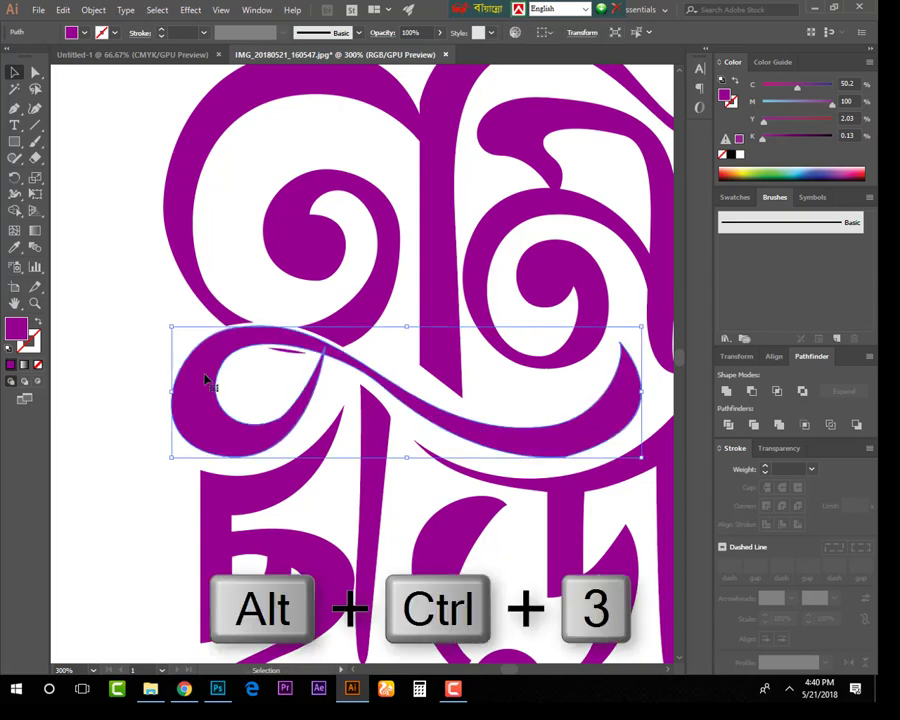
- Draw a rectangle enclosing the whole Bangla lettering
click(147, 356)
key(ctrl+minus)
key(ctrl+minus)
key(ctrl+minus)
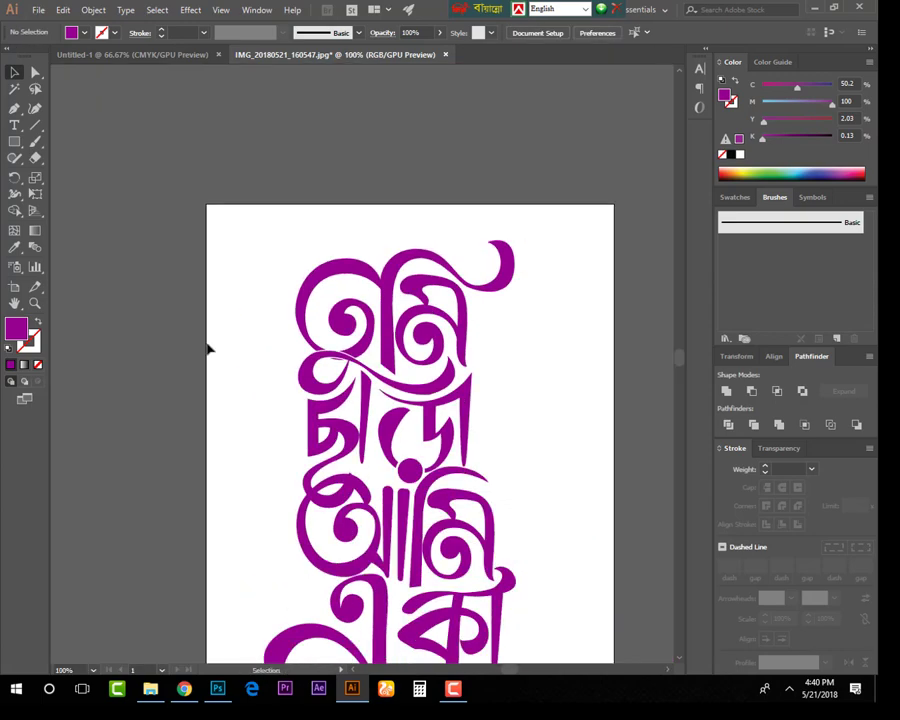
drag(417, 369, 402, 354)
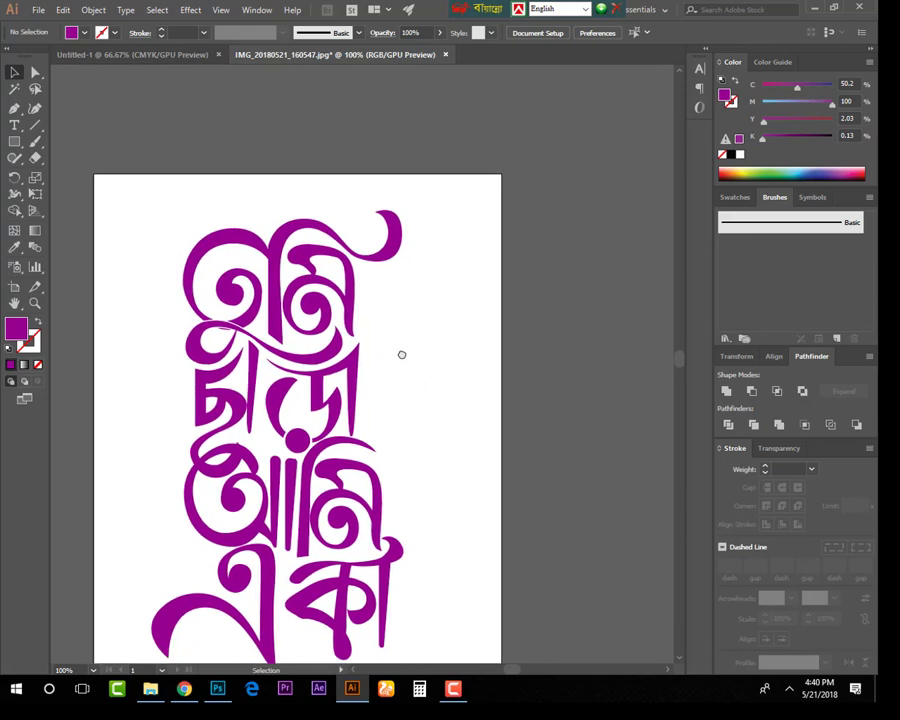
drag(402, 358, 405, 353)
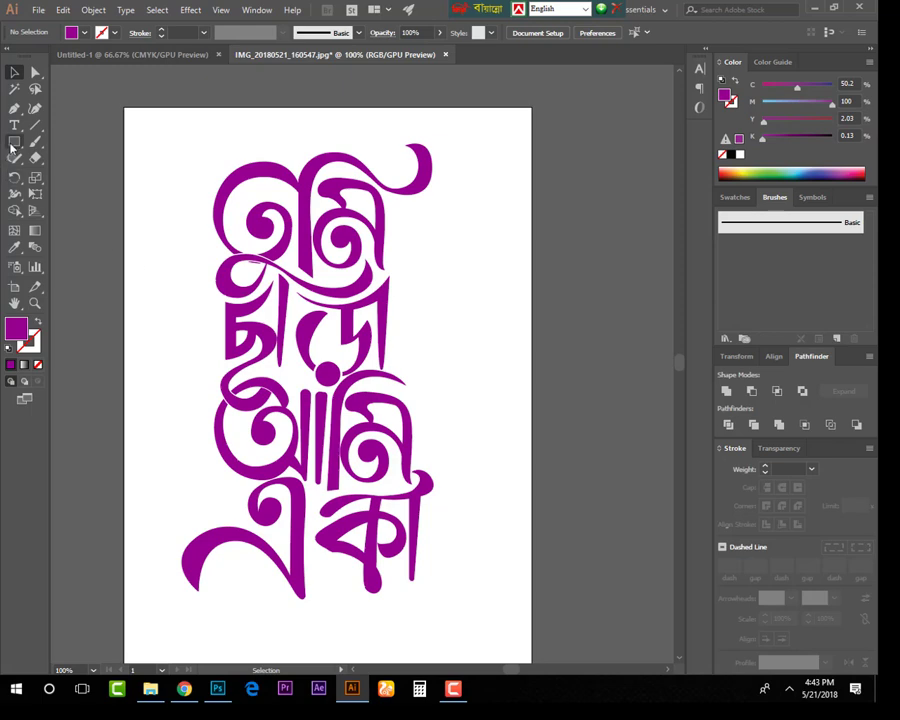
drag(15, 141, 60, 140)
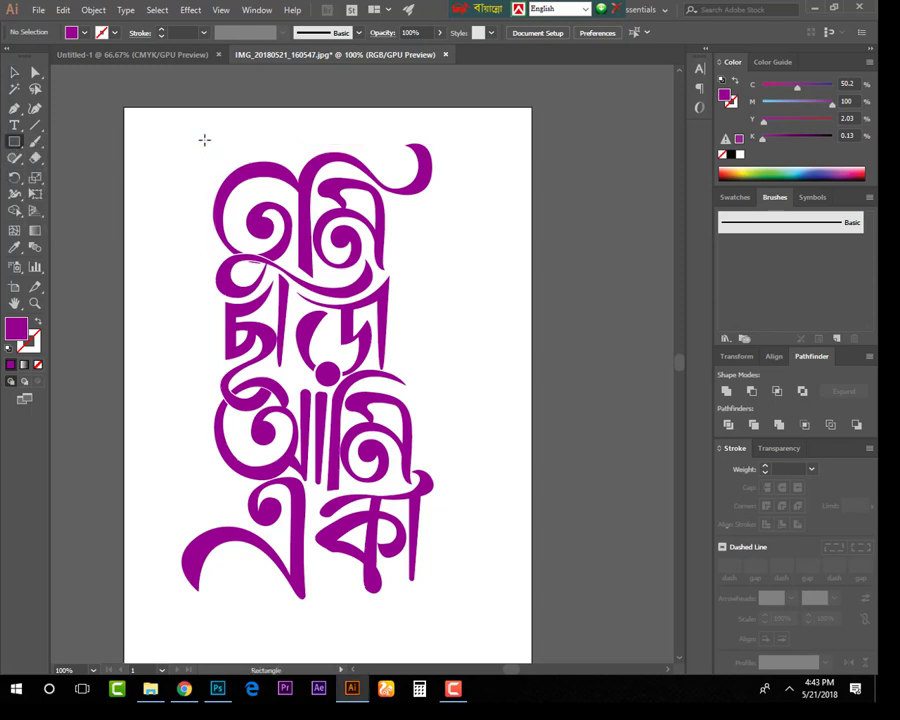
drag(206, 139, 426, 580)
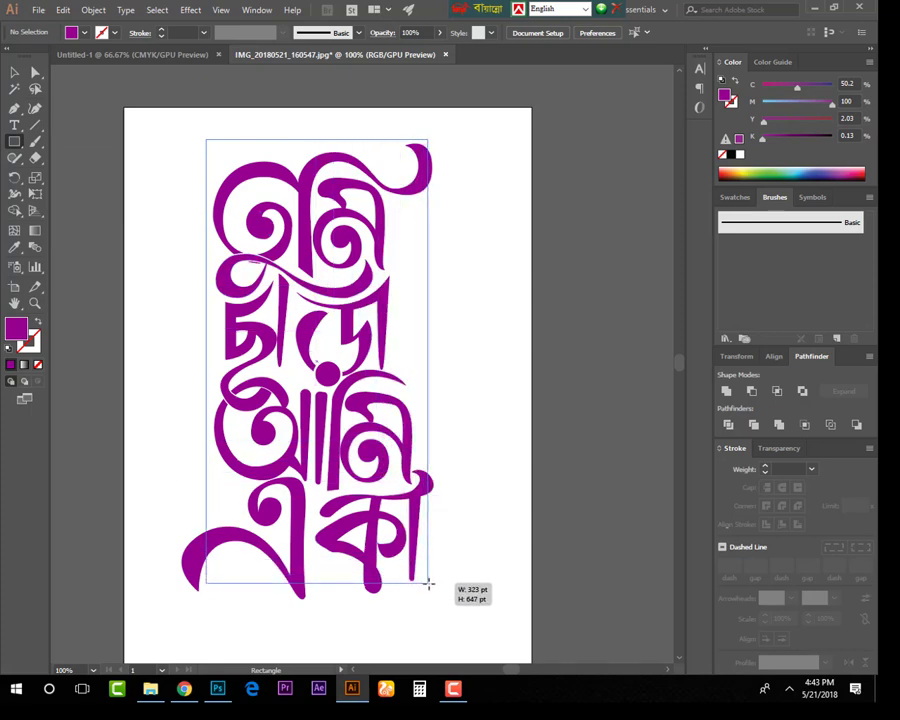
drag(426, 580, 423, 608)
- Swap the rectangle's fill to stroke, making it a 6 pt magenta outline frame
key(v)
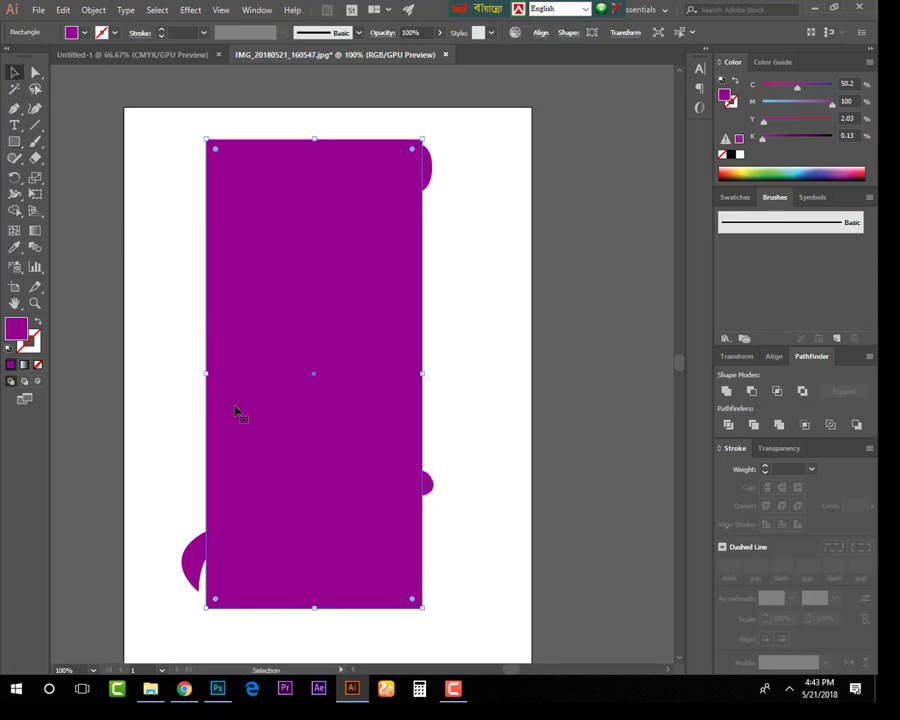
click(39, 323)
drag(205, 374, 212, 372)
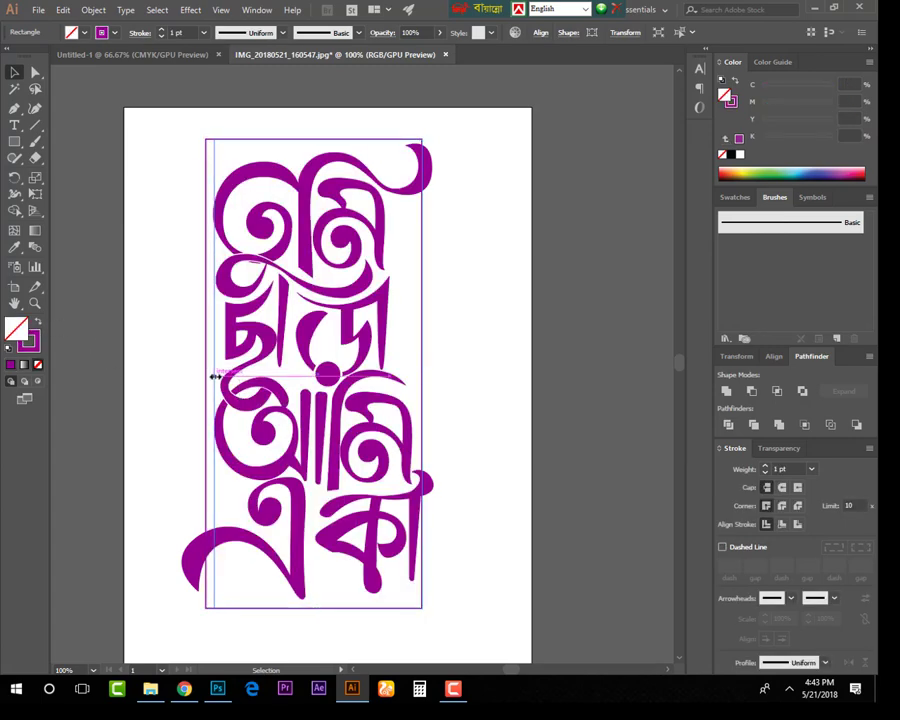
click(161, 29)
click(161, 29)
click(161, 29)
click(161, 29)
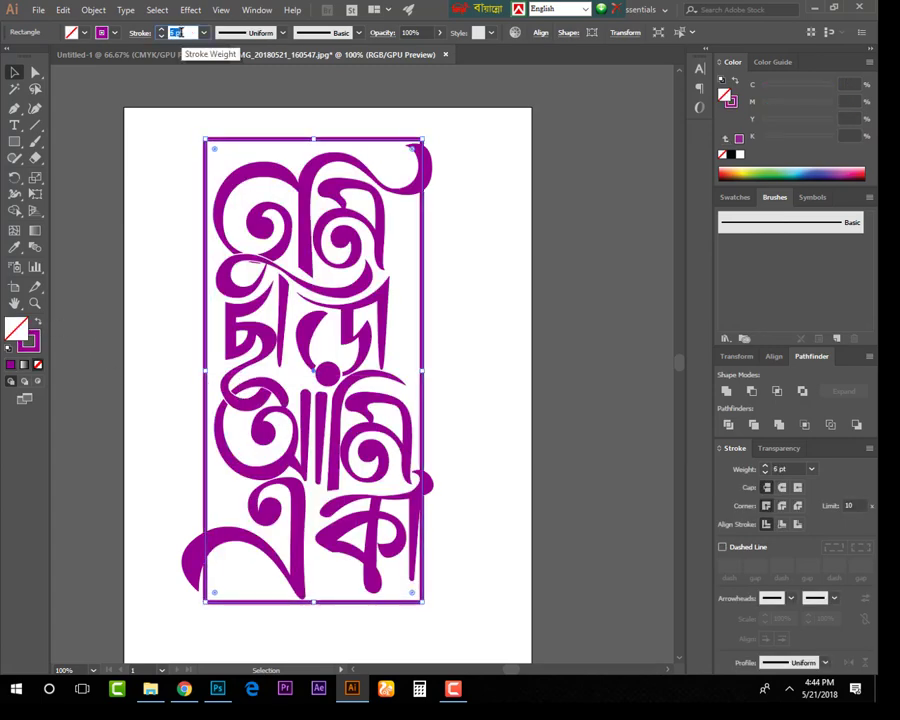
click(470, 278)
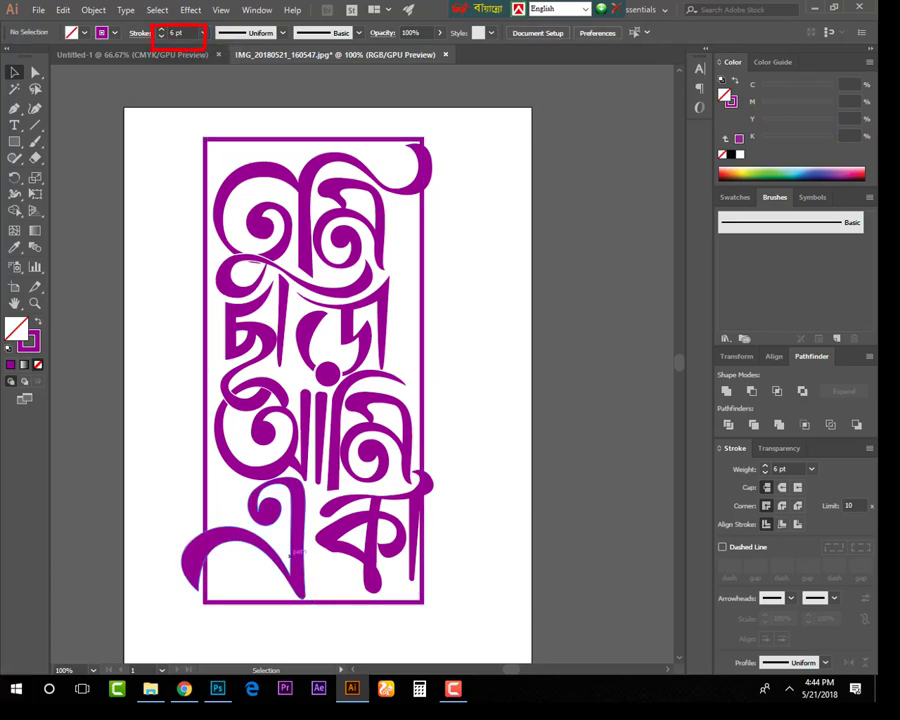
- Expand the selected frame into a group with Object > Expand
drag(446, 235, 410, 283)
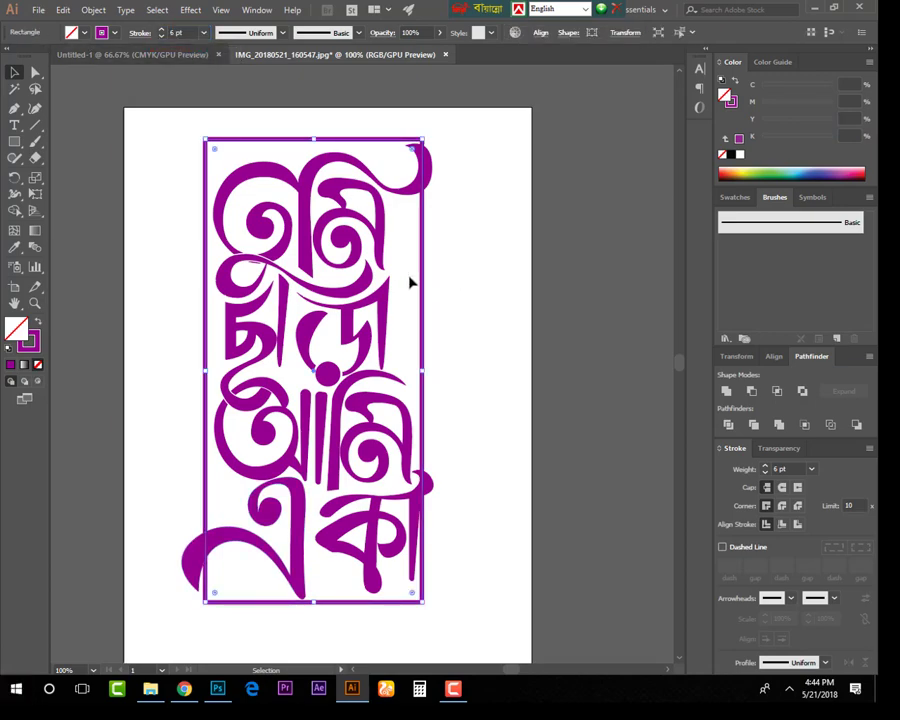
click(92, 10)
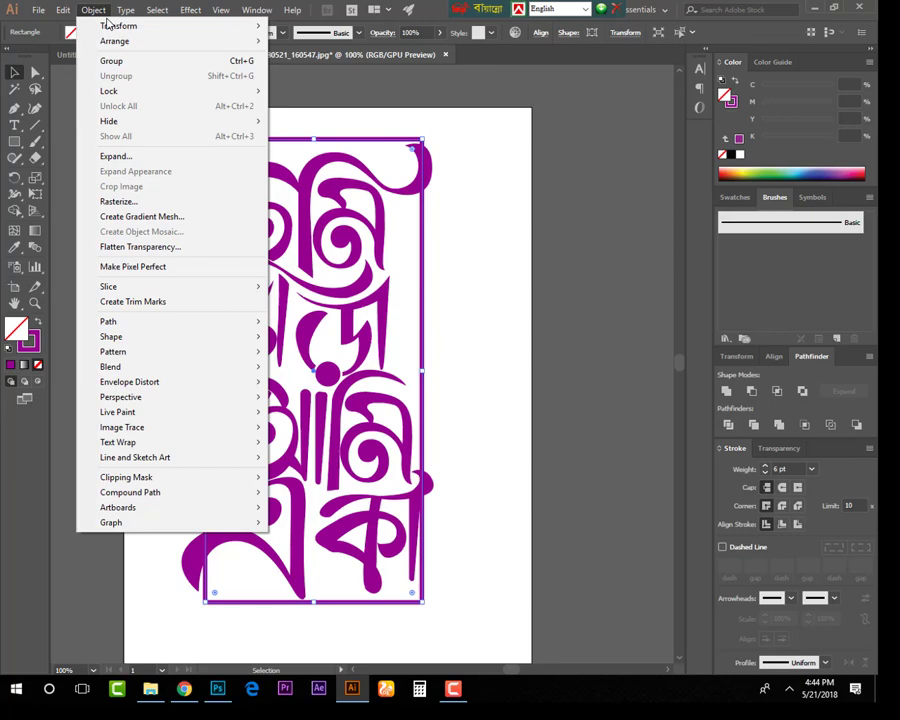
click(137, 156)
click(412, 419)
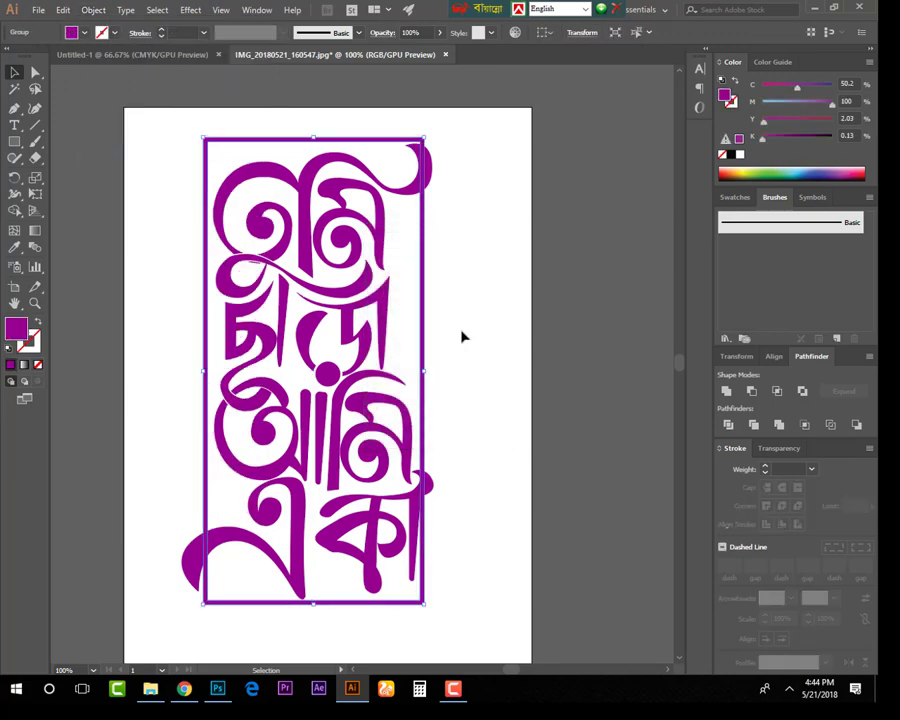
key(a)
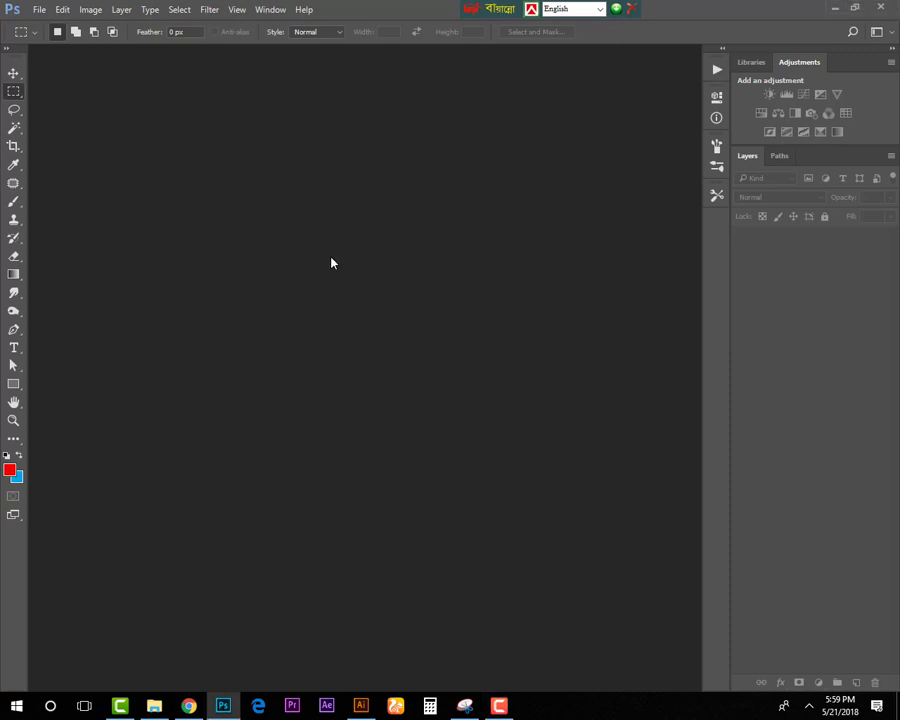
- Open the burn.psd fire mockup in Photoshop
key(ctrl+o)
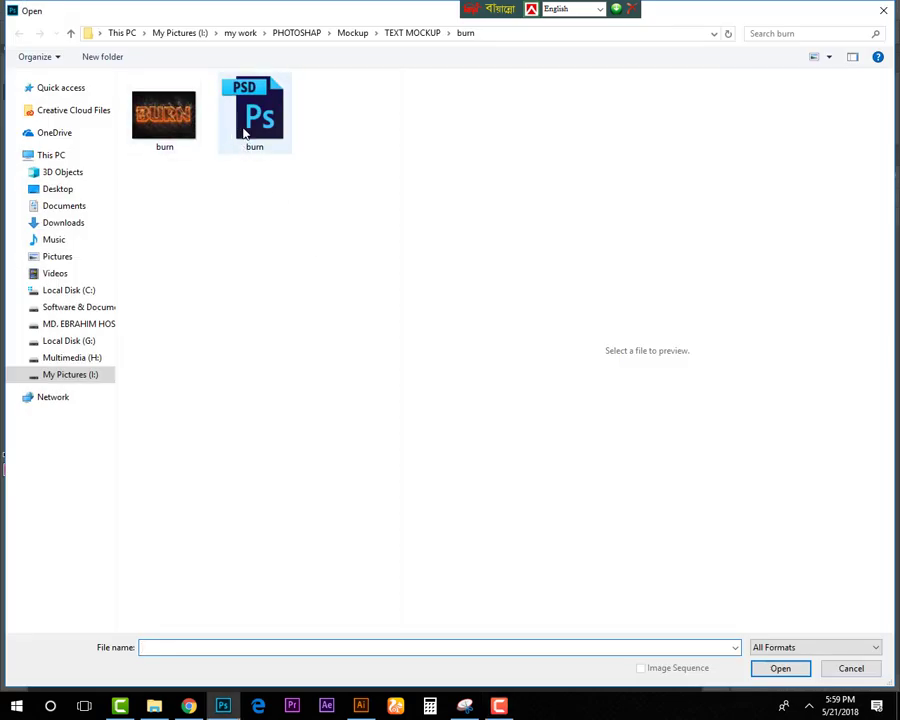
click(244, 130)
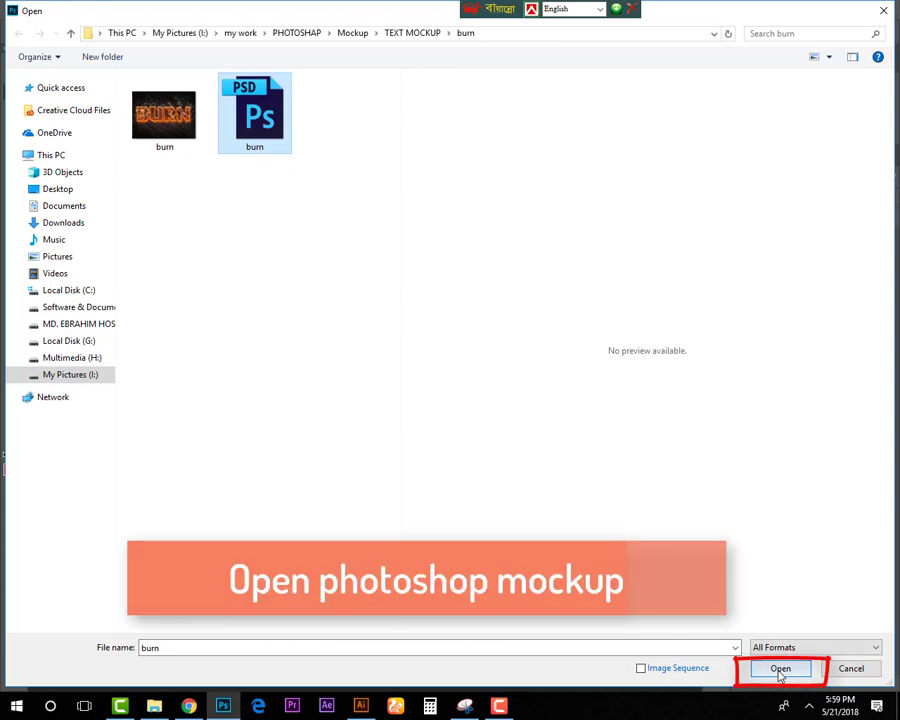
click(780, 670)
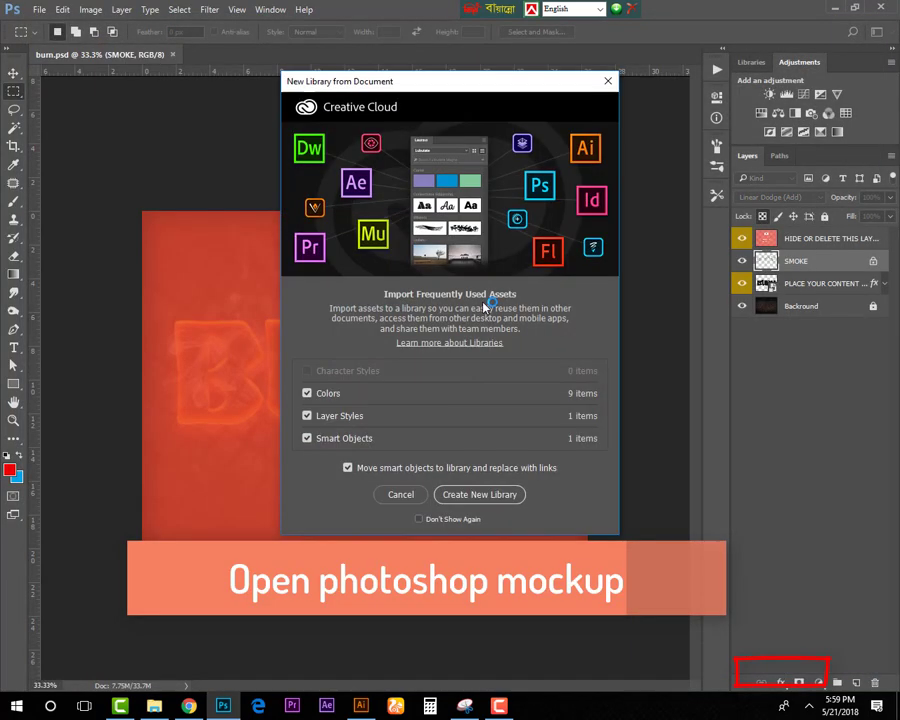
click(607, 84)
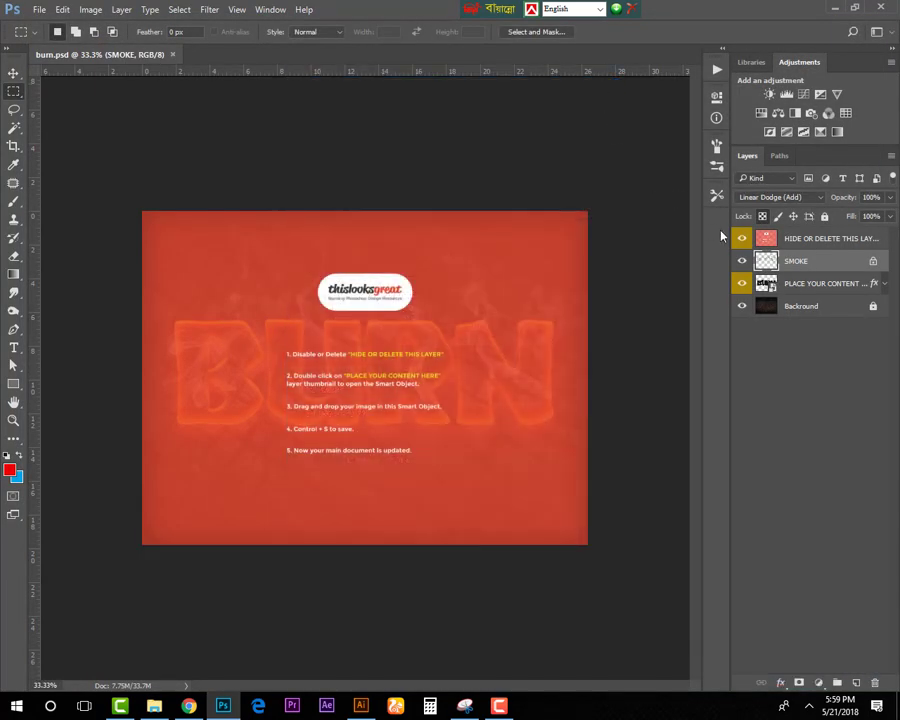
- Hide the overlay and SMOKE layers, then open the content smart object with BURN hidden
click(741, 240)
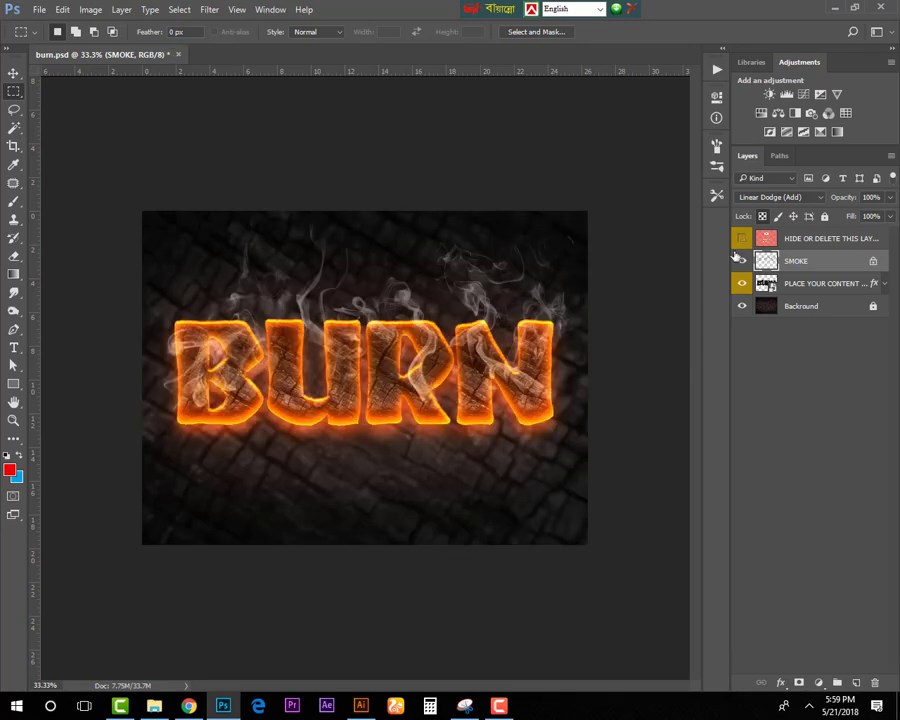
click(742, 261)
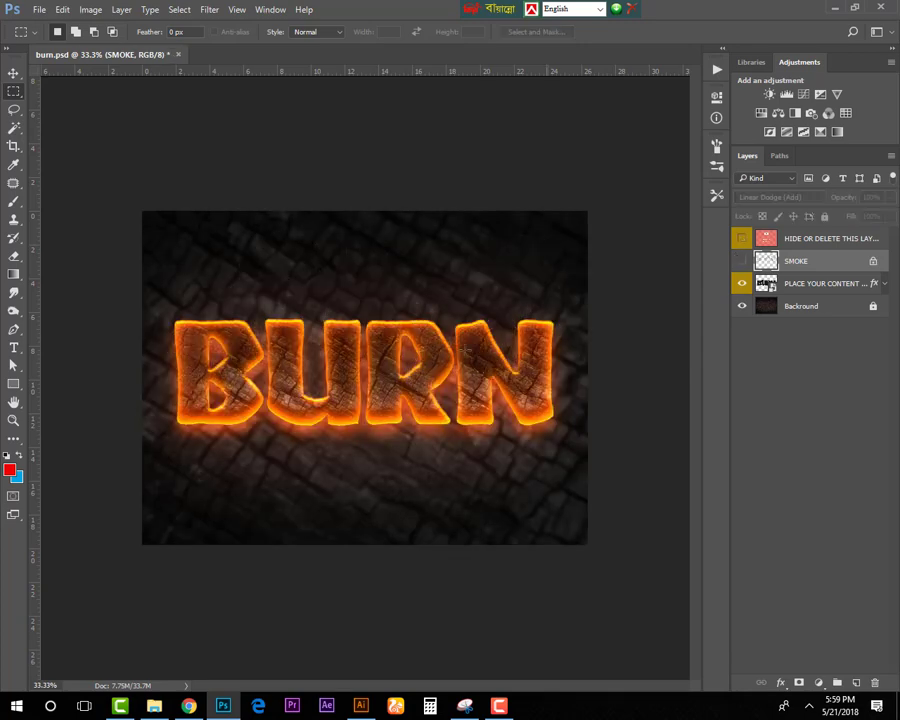
double_click(763, 283)
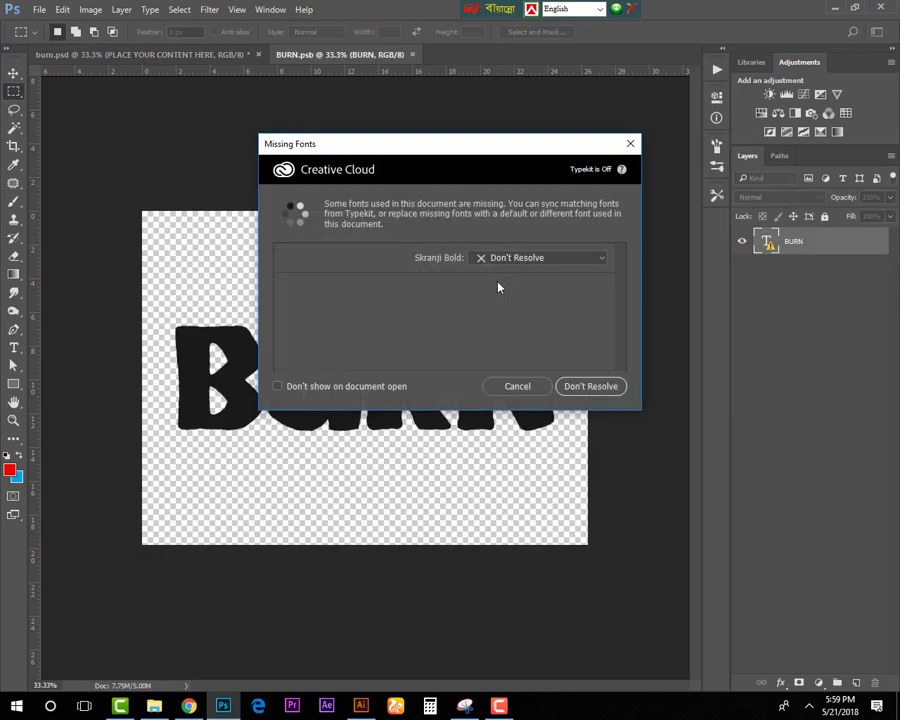
click(630, 144)
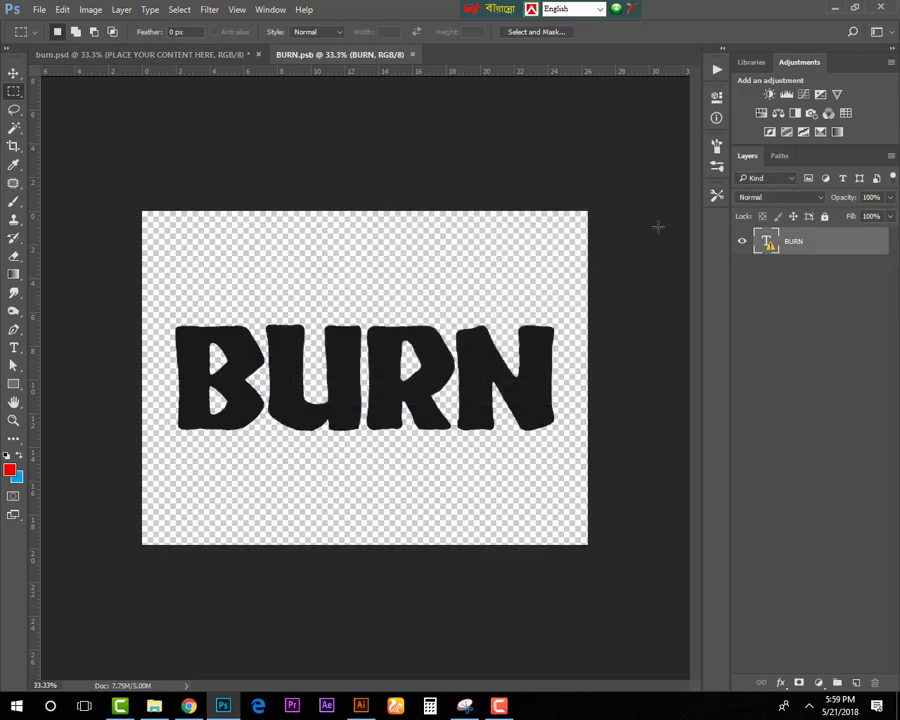
click(740, 244)
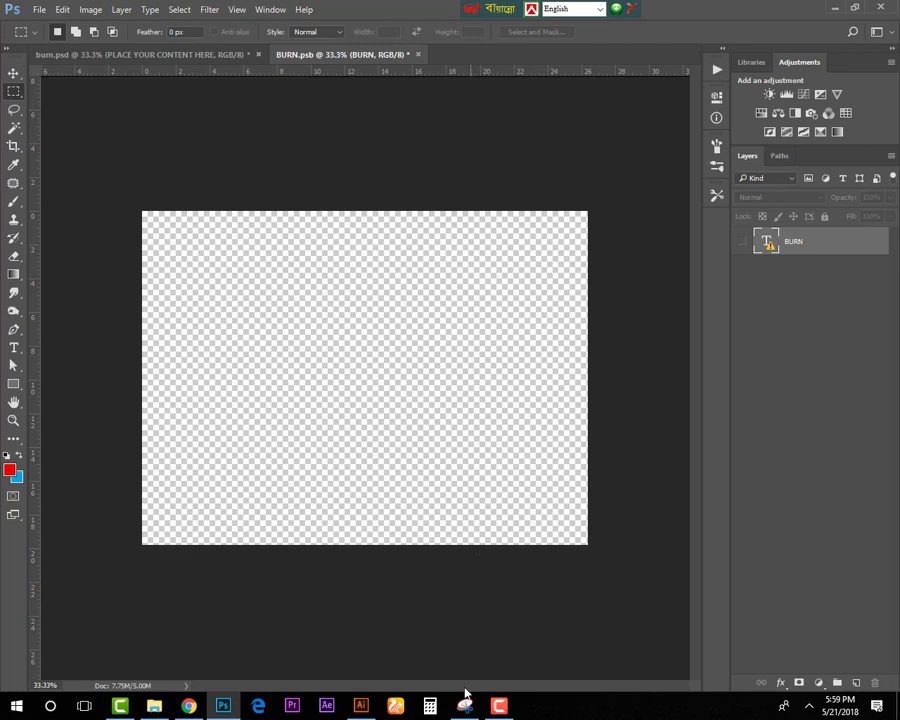
- Copy the framed Bangla lettering from Illustrator and return to Photoshop
click(361, 706)
key(ctrl+c)
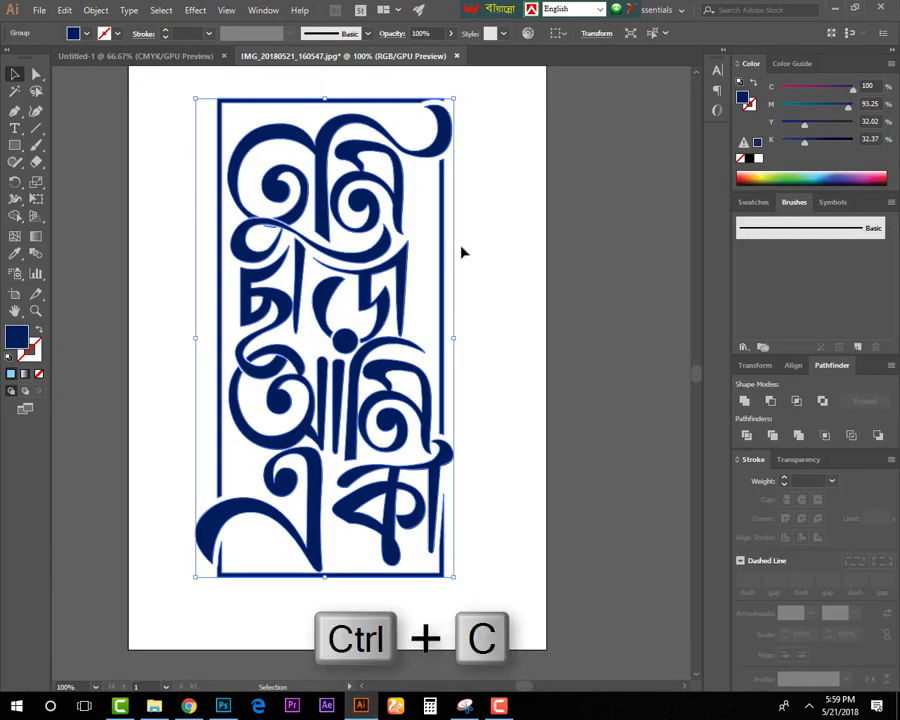
key(a)
key(v)
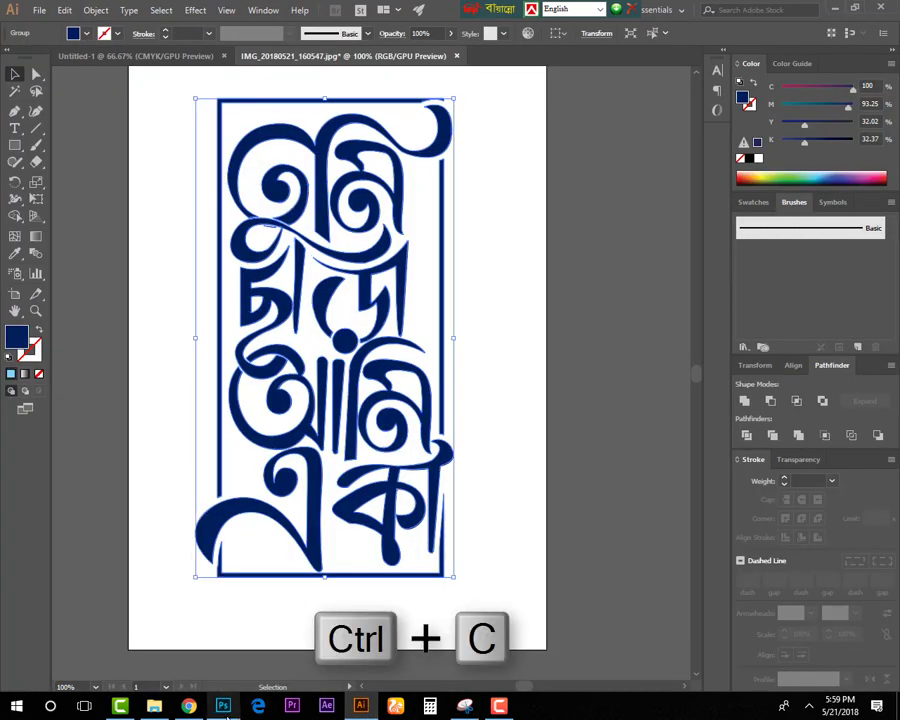
click(222, 706)
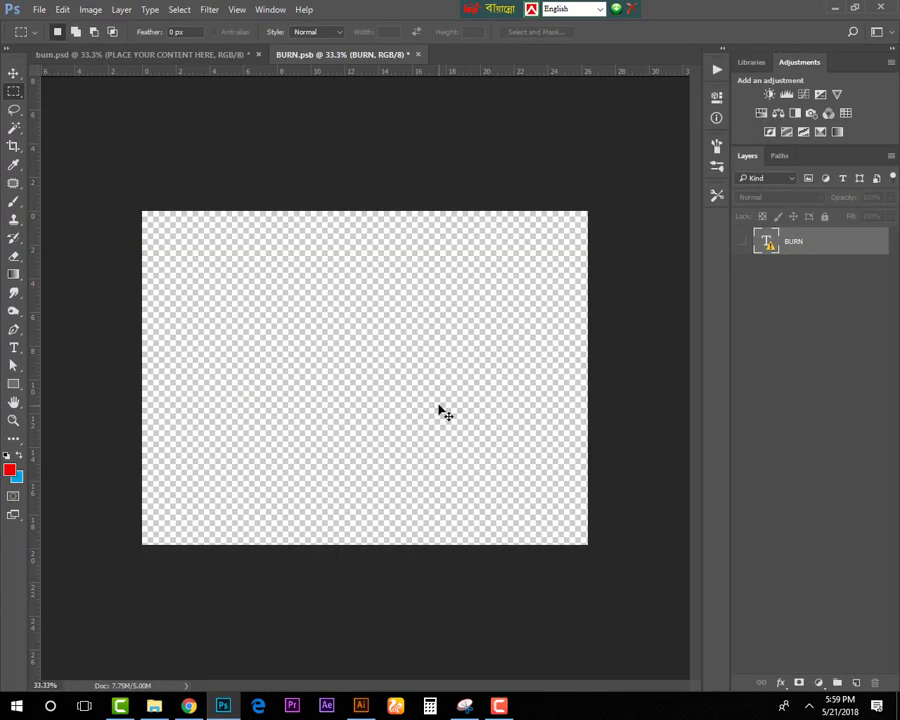
- Paste the lettering into BURN.psb, enlarge it about twice, then close and save the smart object
key(ctrl+v)
click(516, 213)
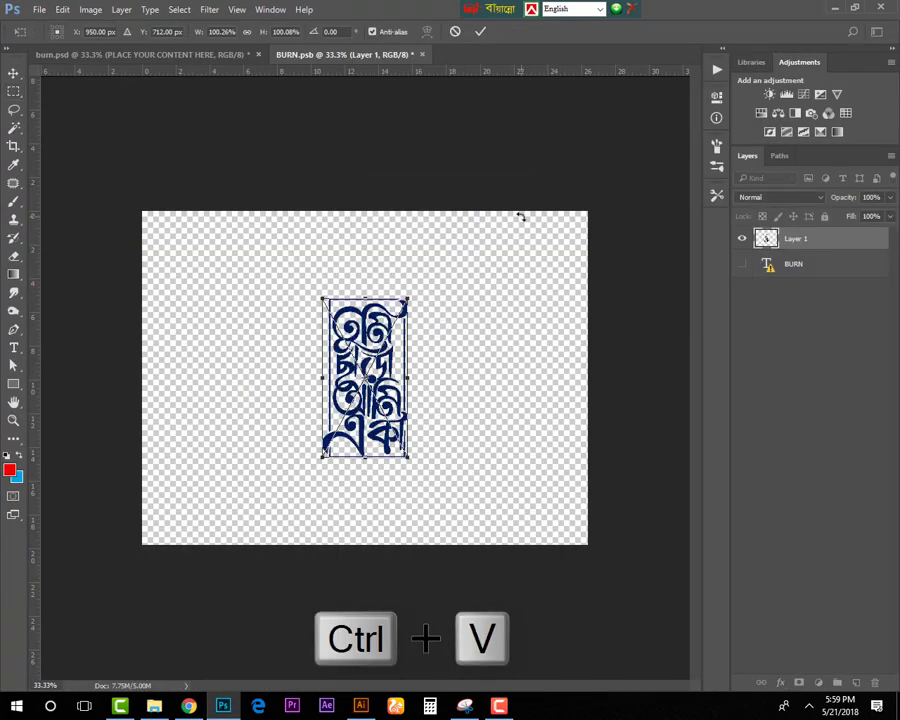
drag(409, 299, 450, 229)
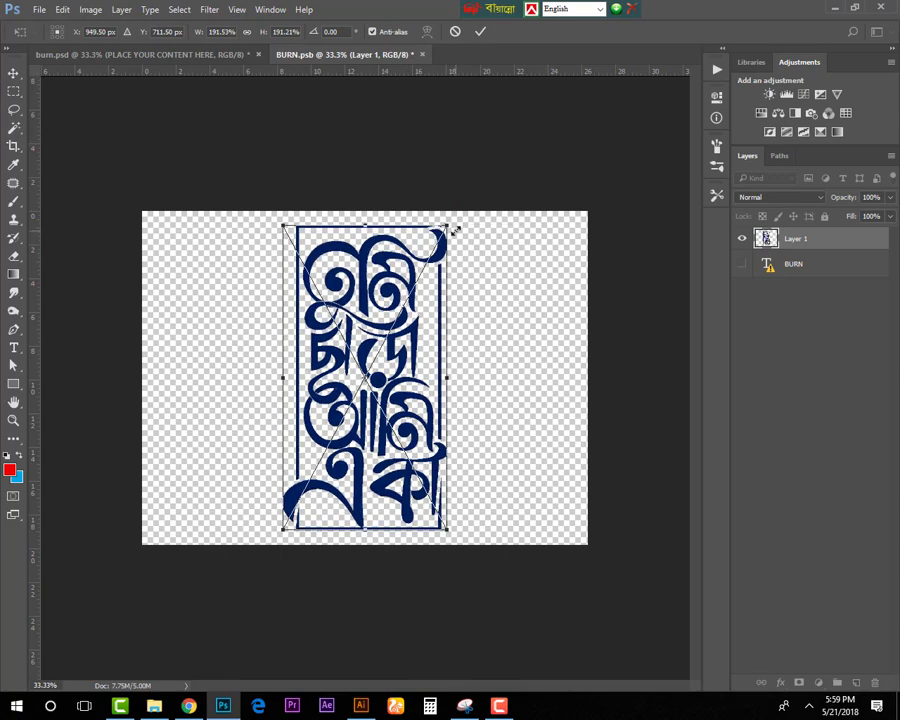
key(Return)
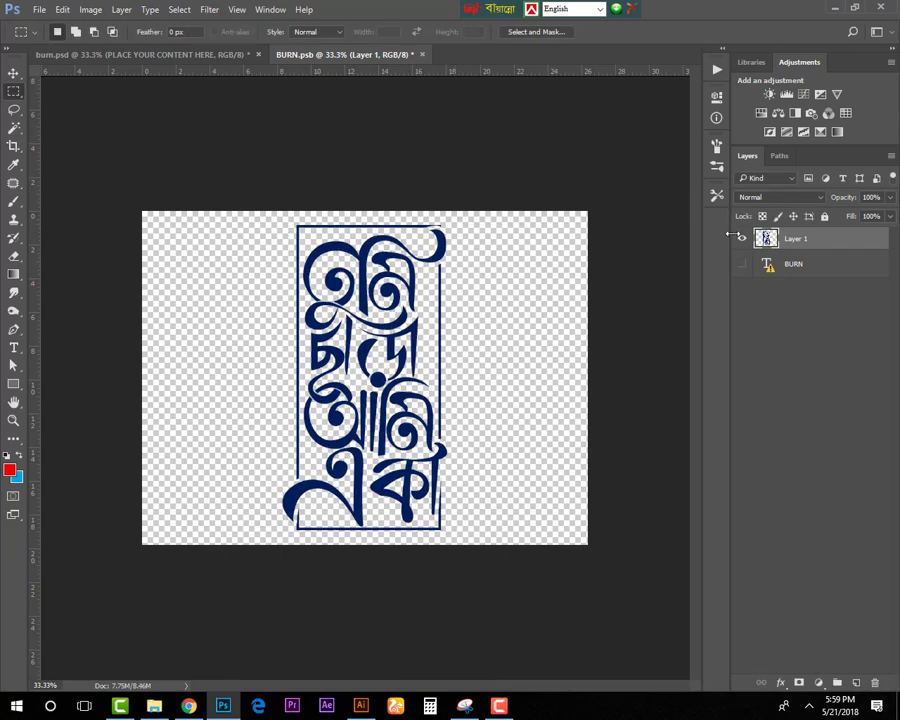
click(422, 54)
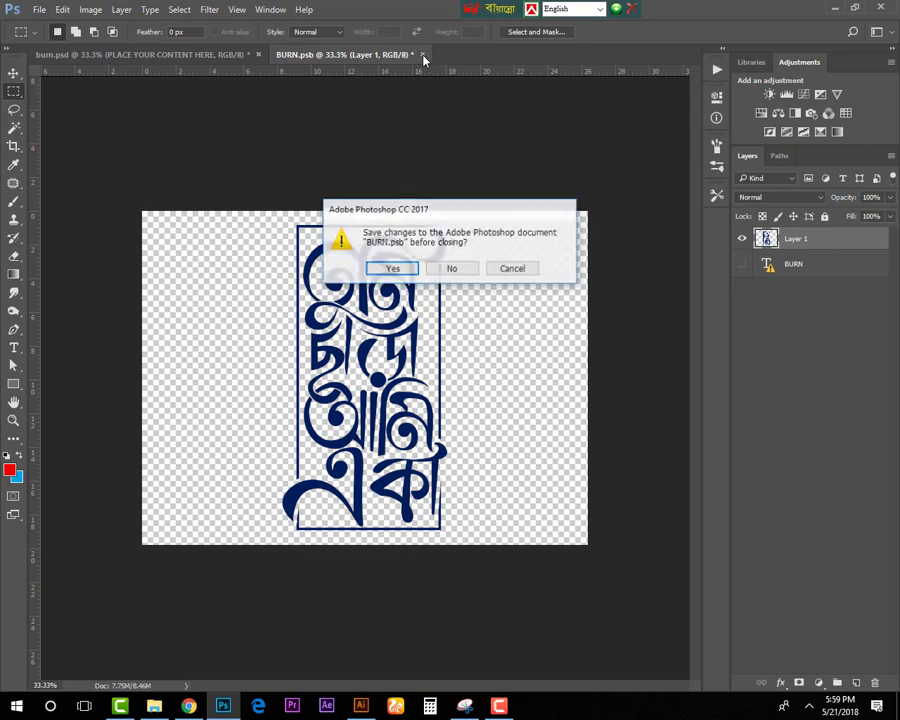
click(392, 267)
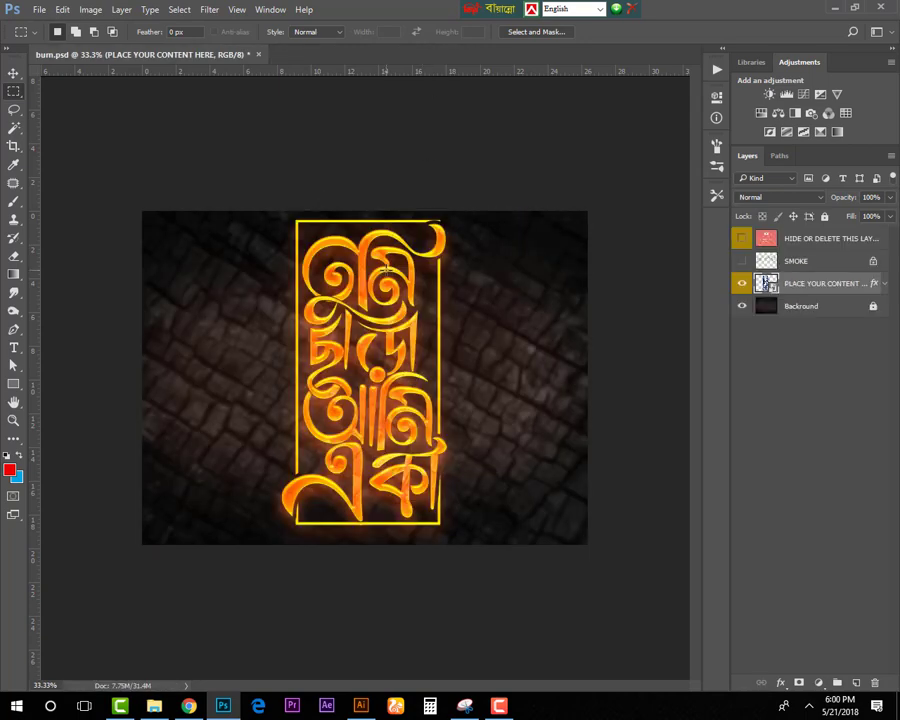